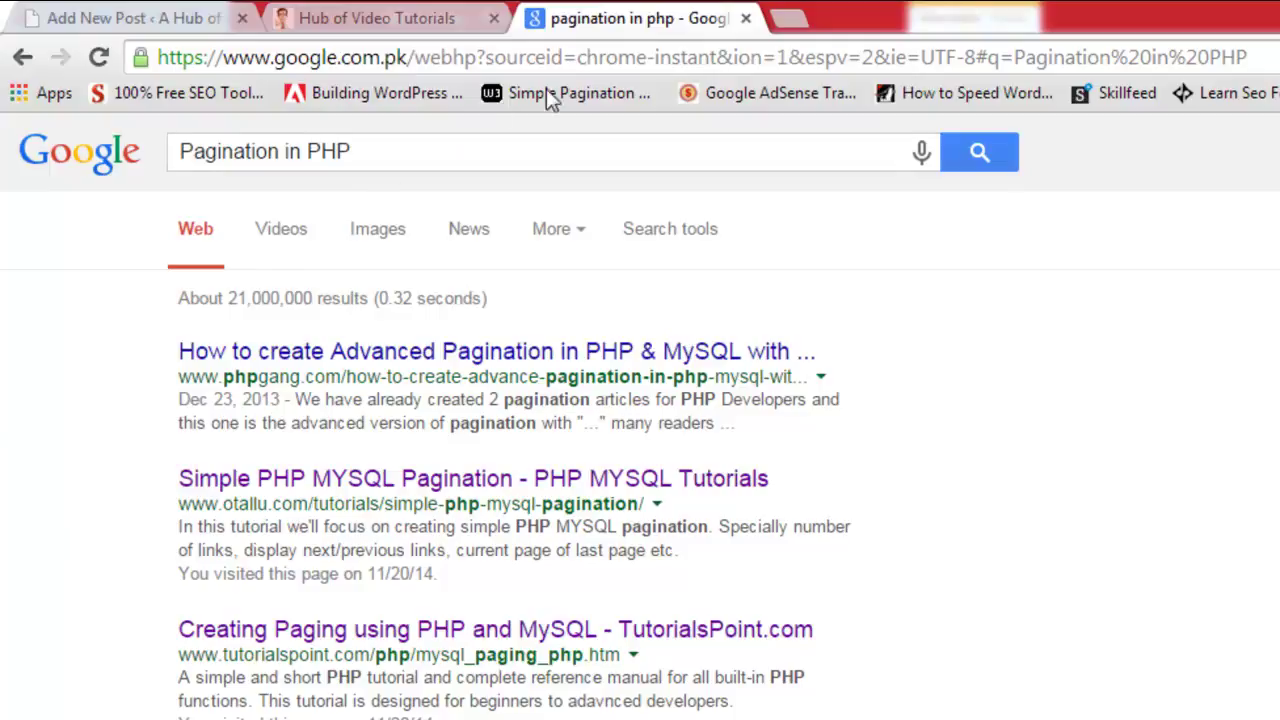
# Search Google for "keyword planner" and open the Google AdWords: Keyword Planner result.
pyautogui.click(388, 18)
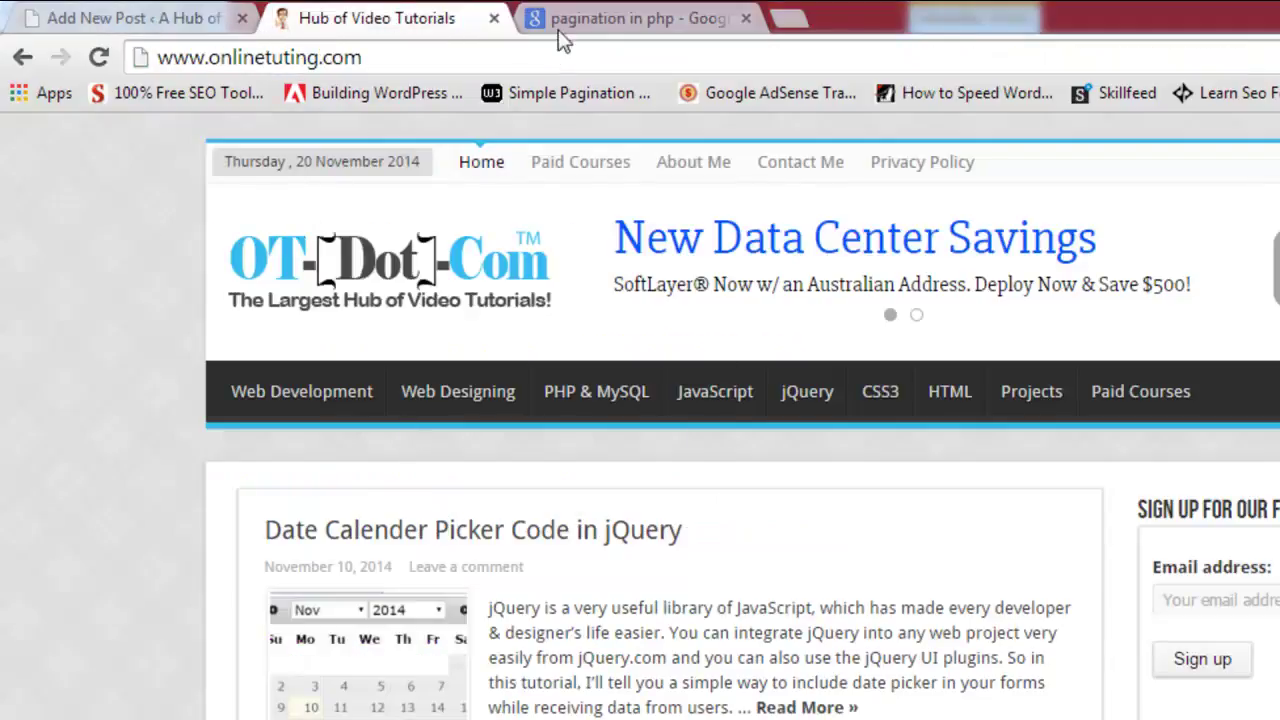
pyautogui.click(640, 18)
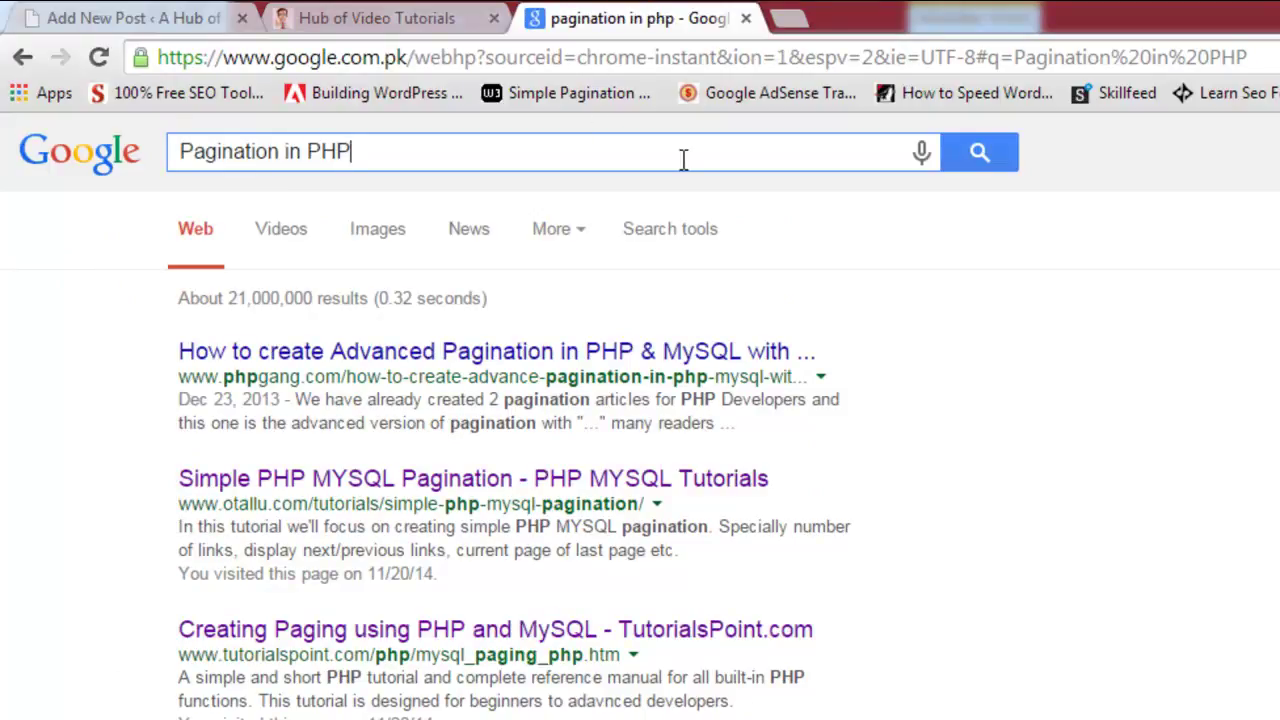
pyautogui.tripleClick(724, 145)
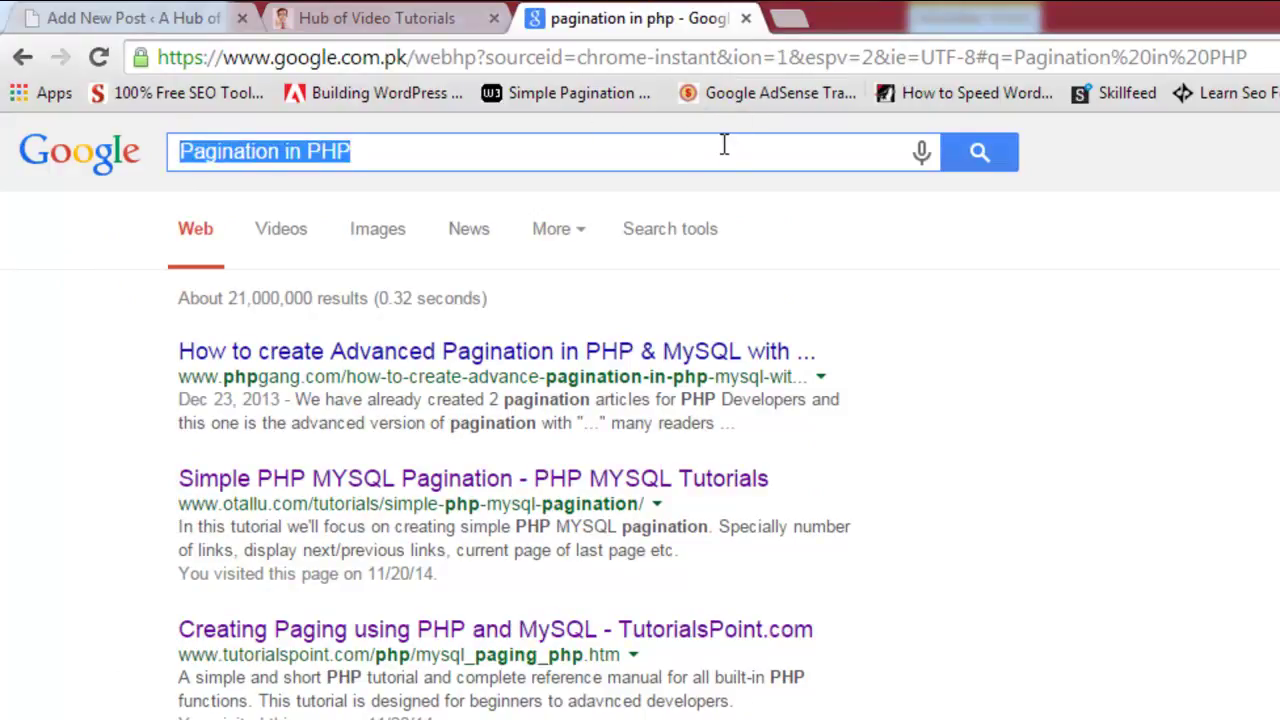
pyautogui.write('key')
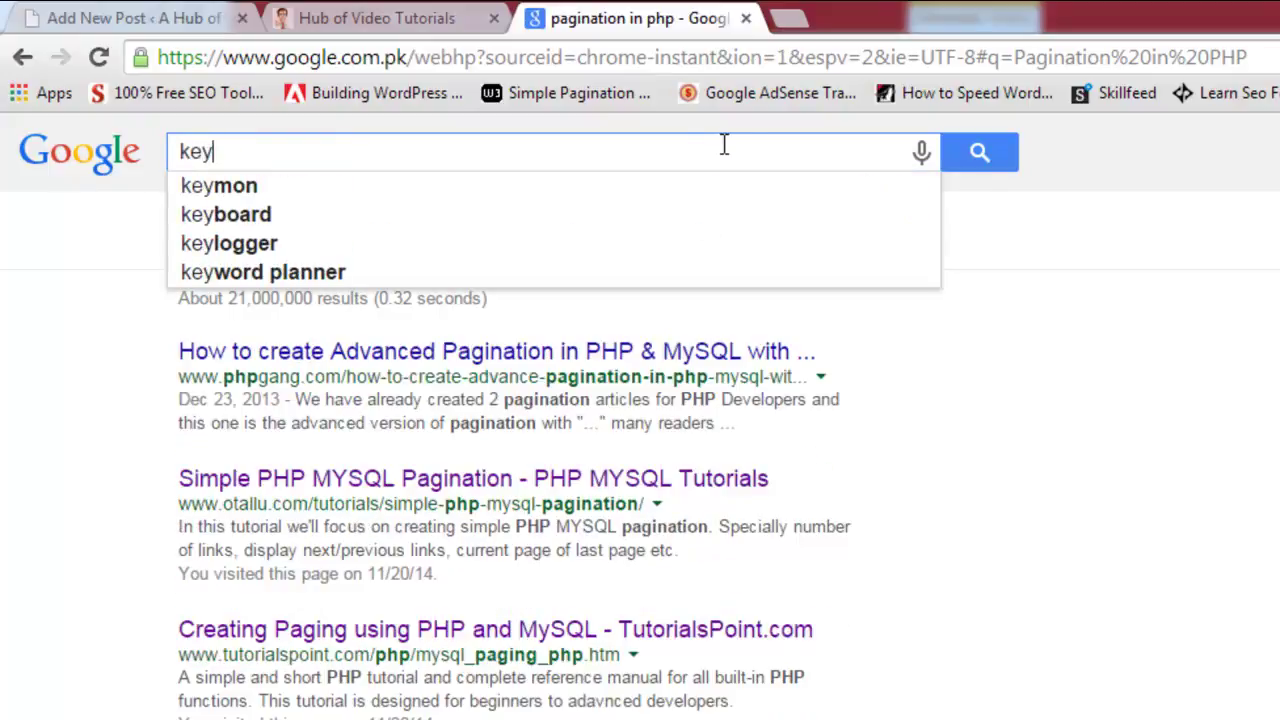
pyautogui.write('word')
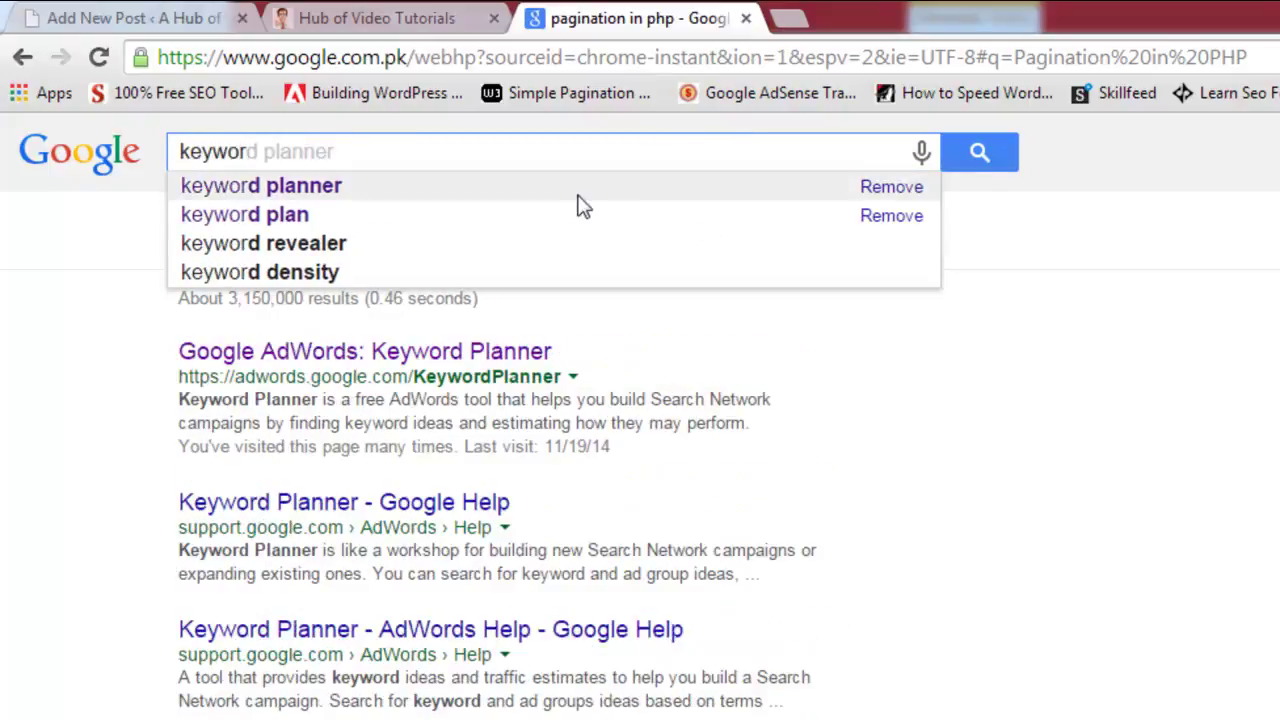
pyautogui.click(583, 192)
pyautogui.click(530, 352)
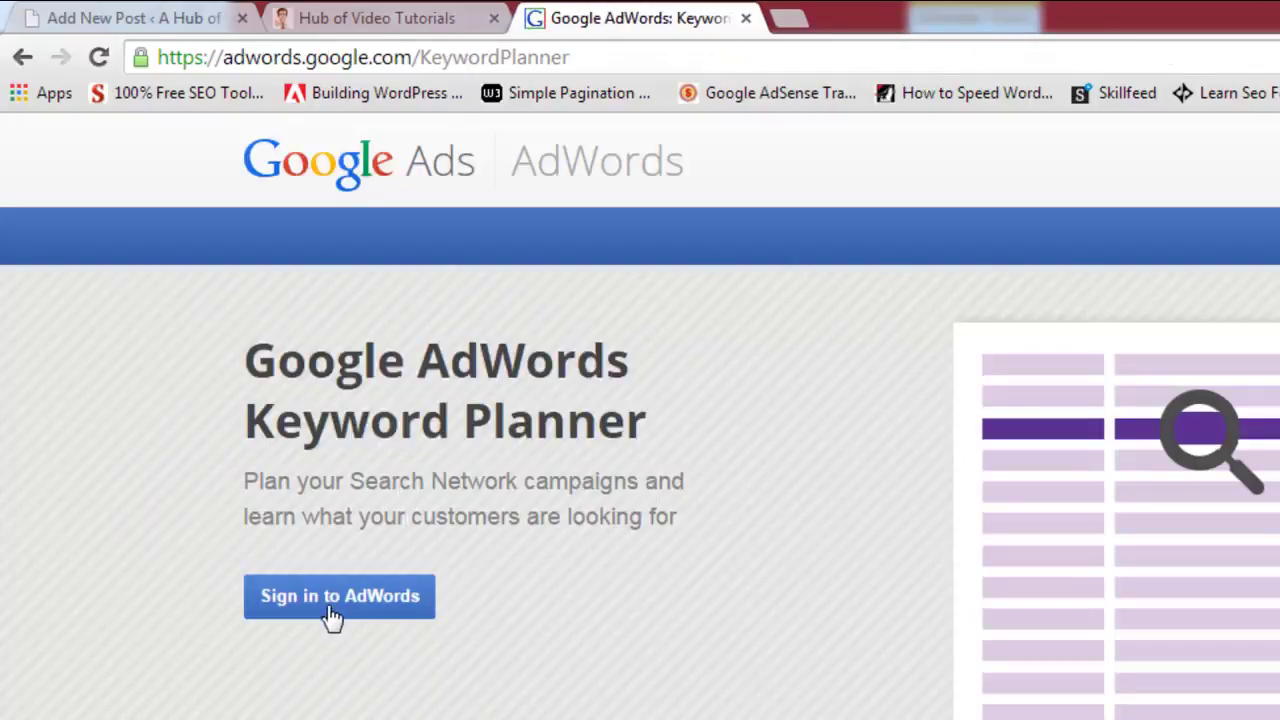
# Sign in to AdWords by entering the account password.
pyautogui.click(330, 612)
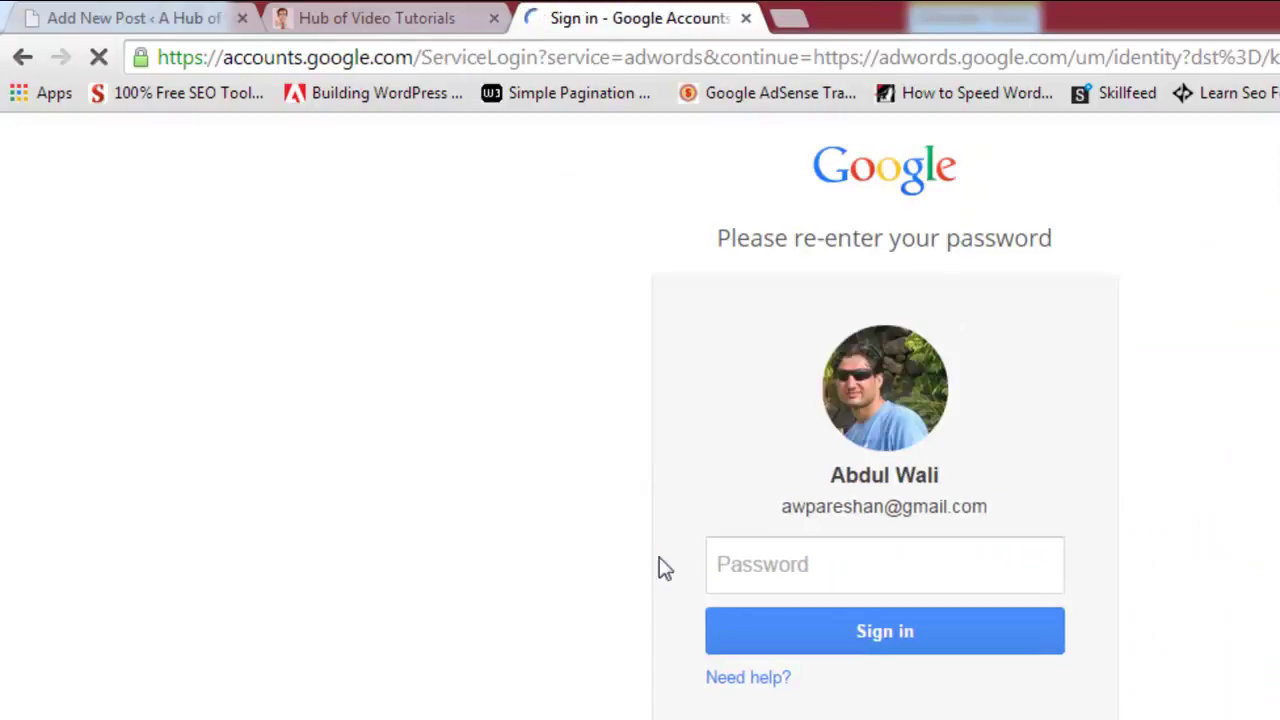
pyautogui.click(878, 577)
pyautogui.write('•••')
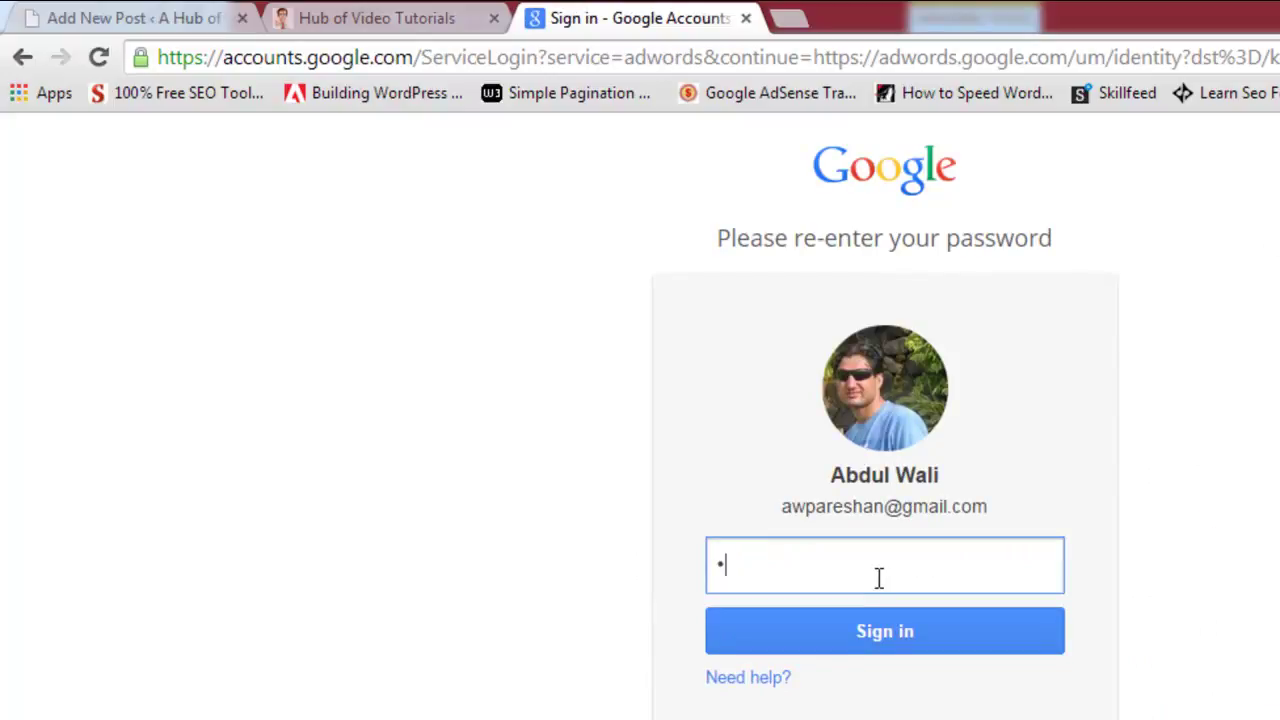
pyautogui.press('BackSpace')
pyautogui.press('BackSpace')
pyautogui.press('BackSpace')
pyautogui.press('BackSpace')
pyautogui.press('BackSpace')
pyautogui.write('••••••••••••••')
pyautogui.press('Return')
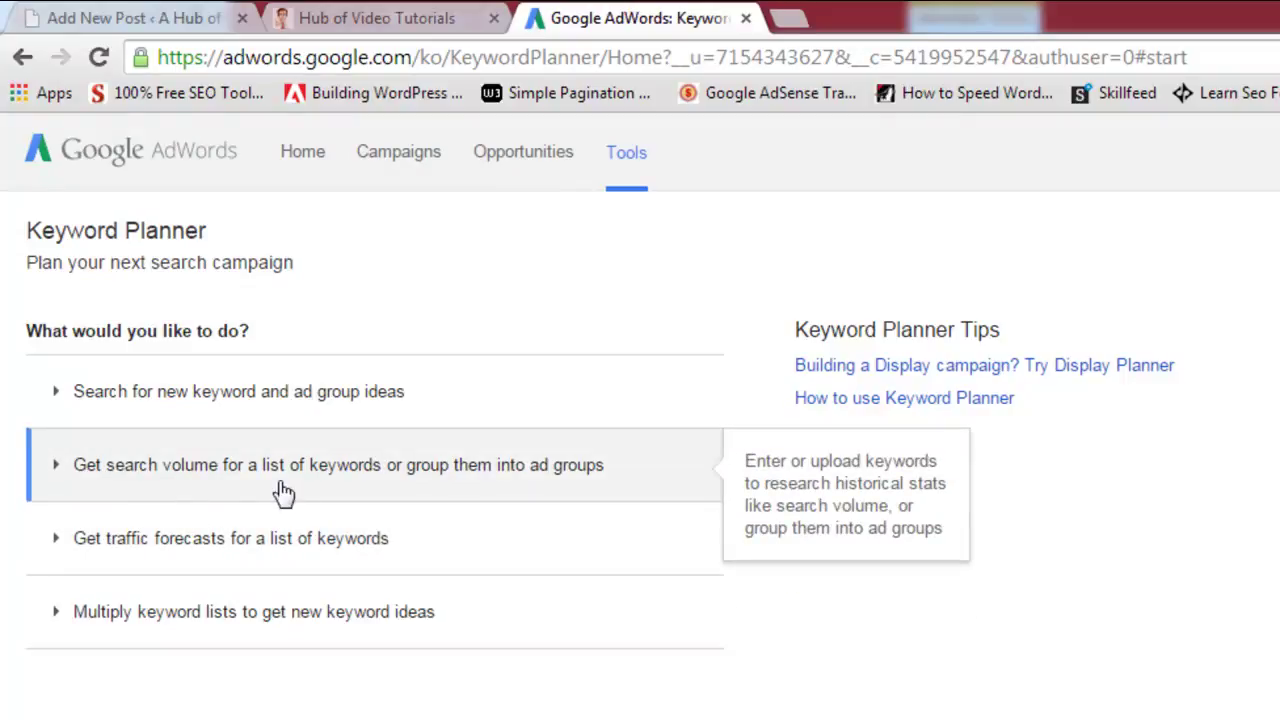
# Examine the keyword entry, file upload, targeting and date range options for getting search volume for a keyword list, then collapse that section.
pyautogui.click(283, 487)
pyautogui.click(355, 617)
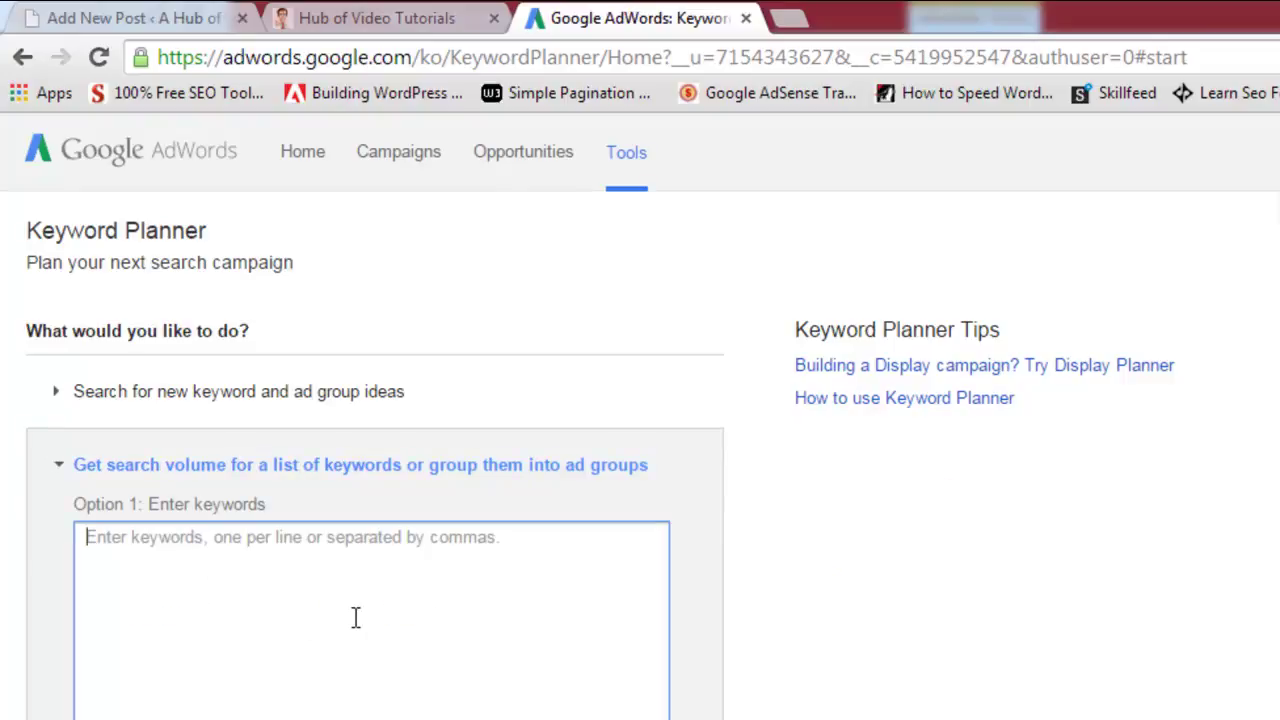
pyautogui.scroll(-3, 1248, 549)
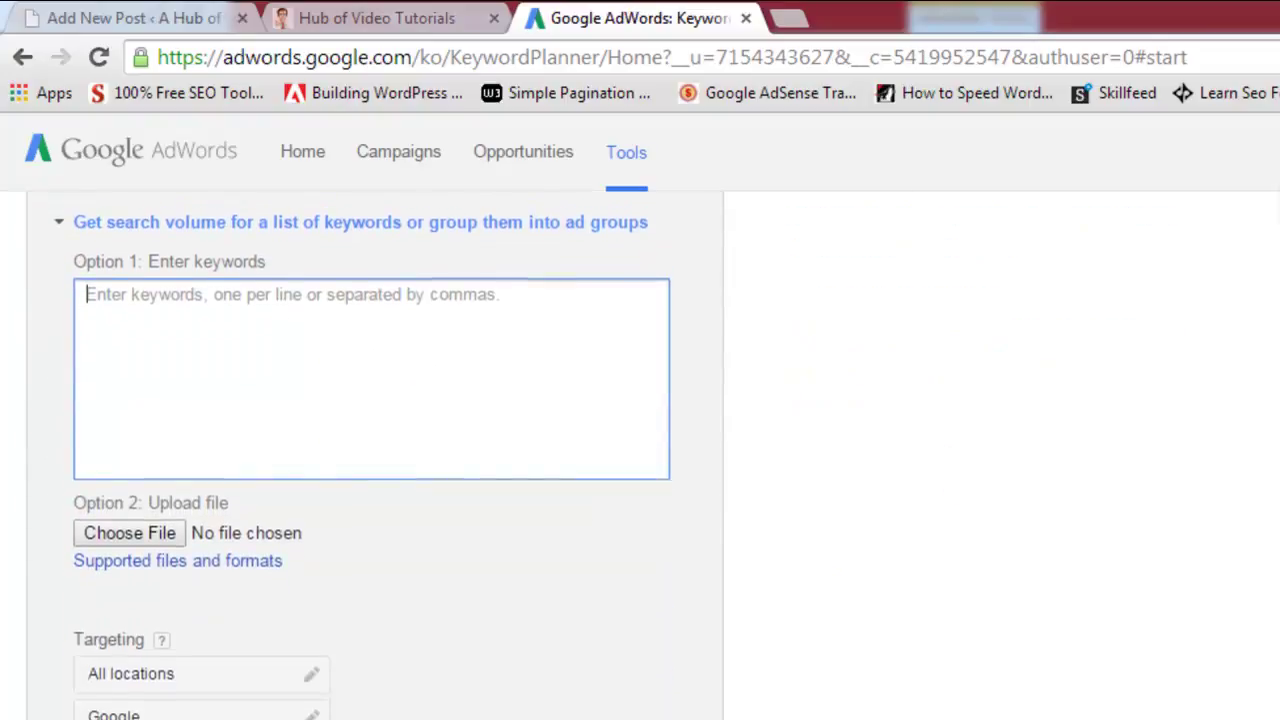
pyautogui.scroll(1, 1248, 549)
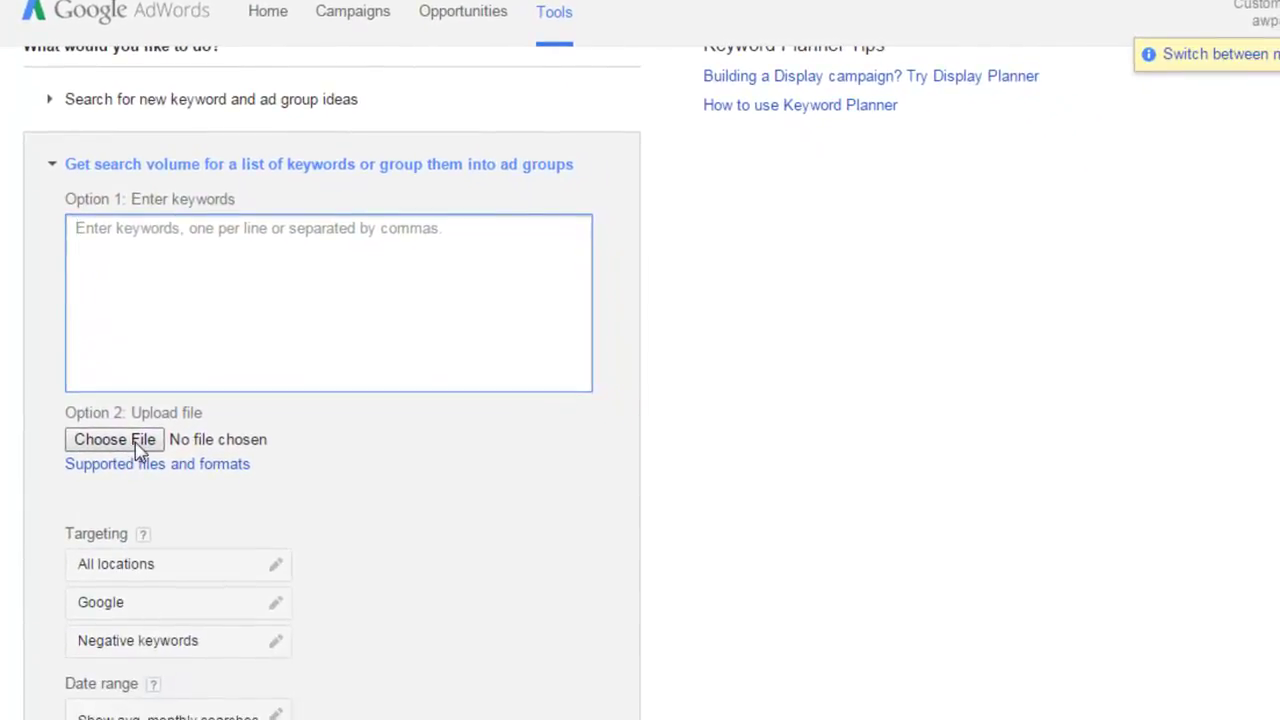
pyautogui.scroll(-2, 816, 404)
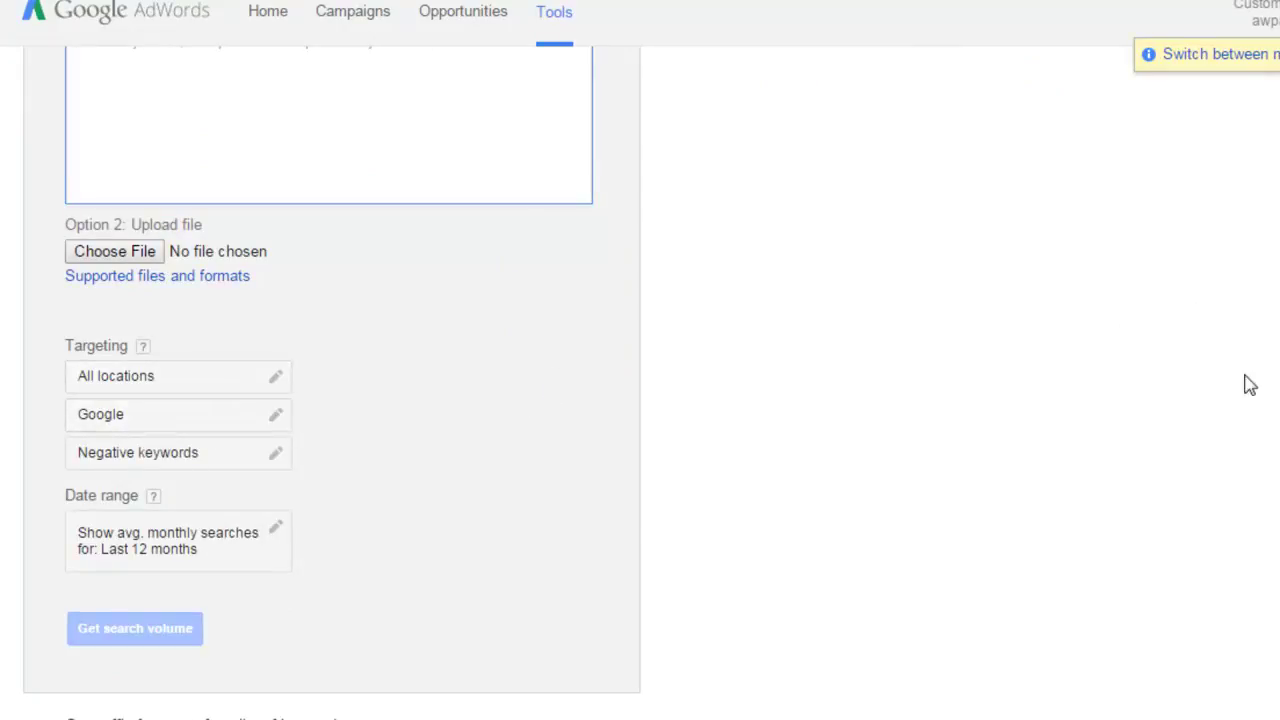
pyautogui.scroll(2, 332, 380)
pyautogui.scroll(-4, 332, 380)
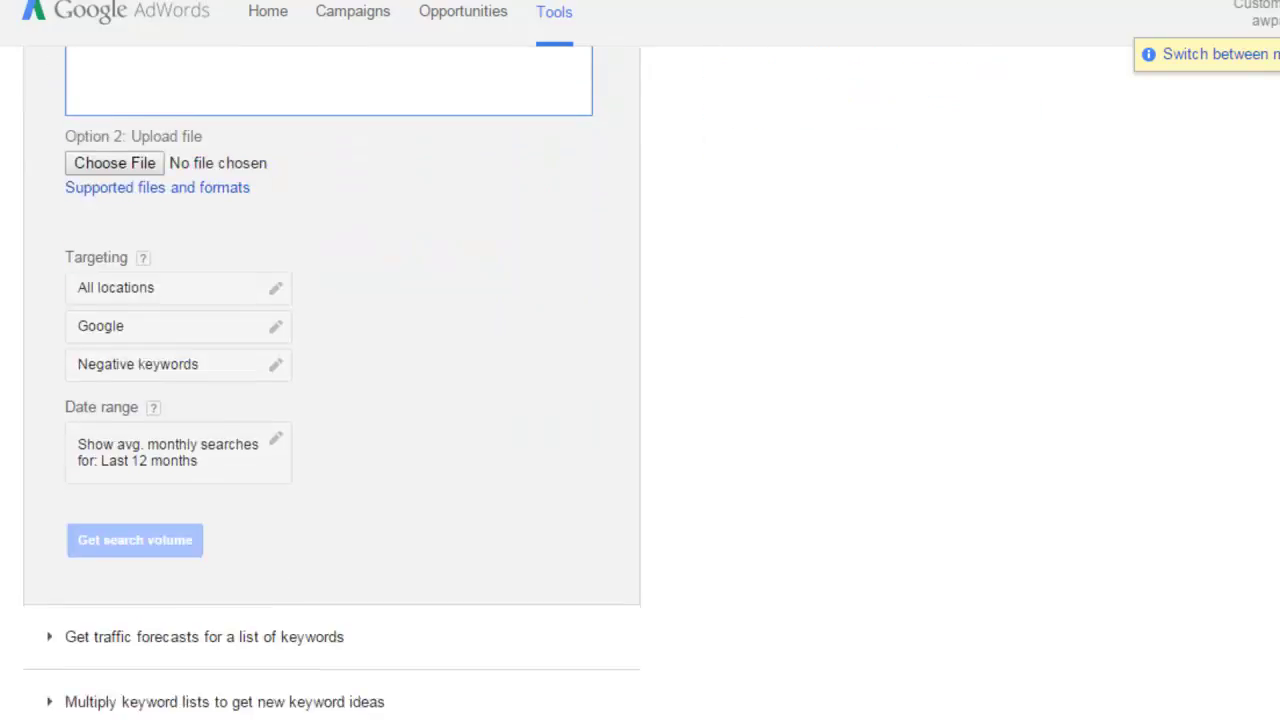
pyautogui.scroll(3, 700, 223)
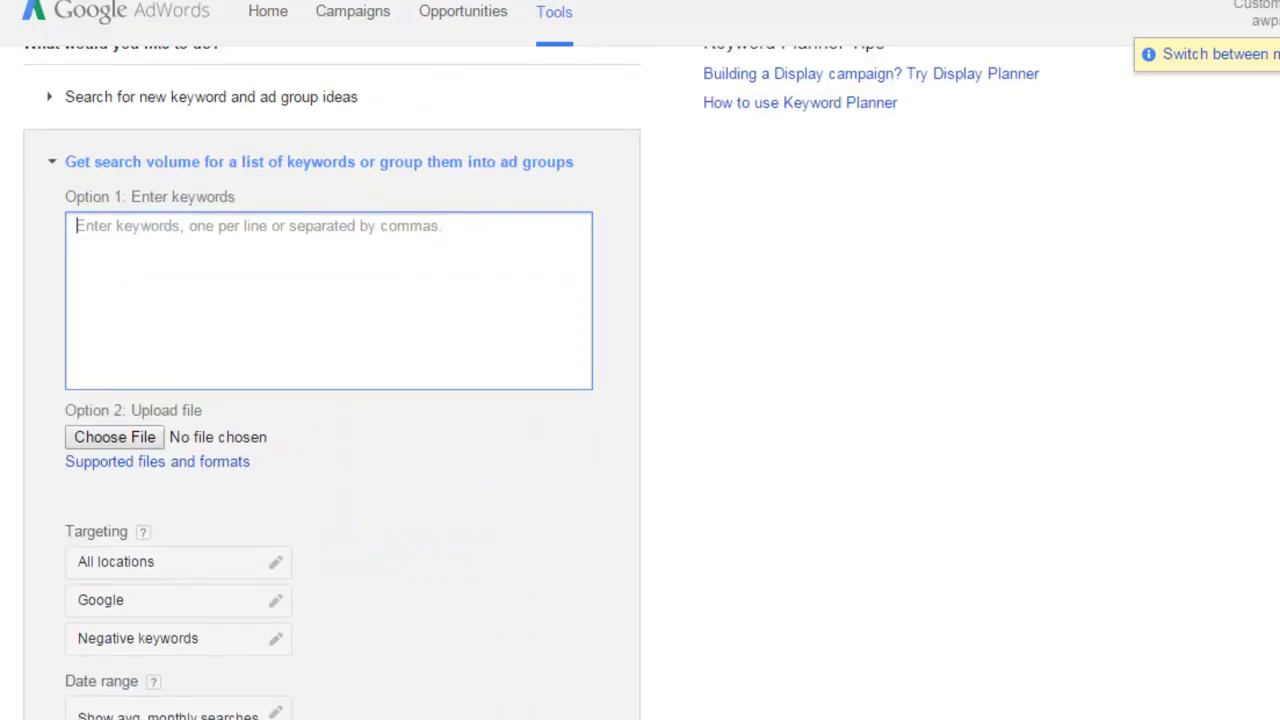
pyautogui.click(406, 166)
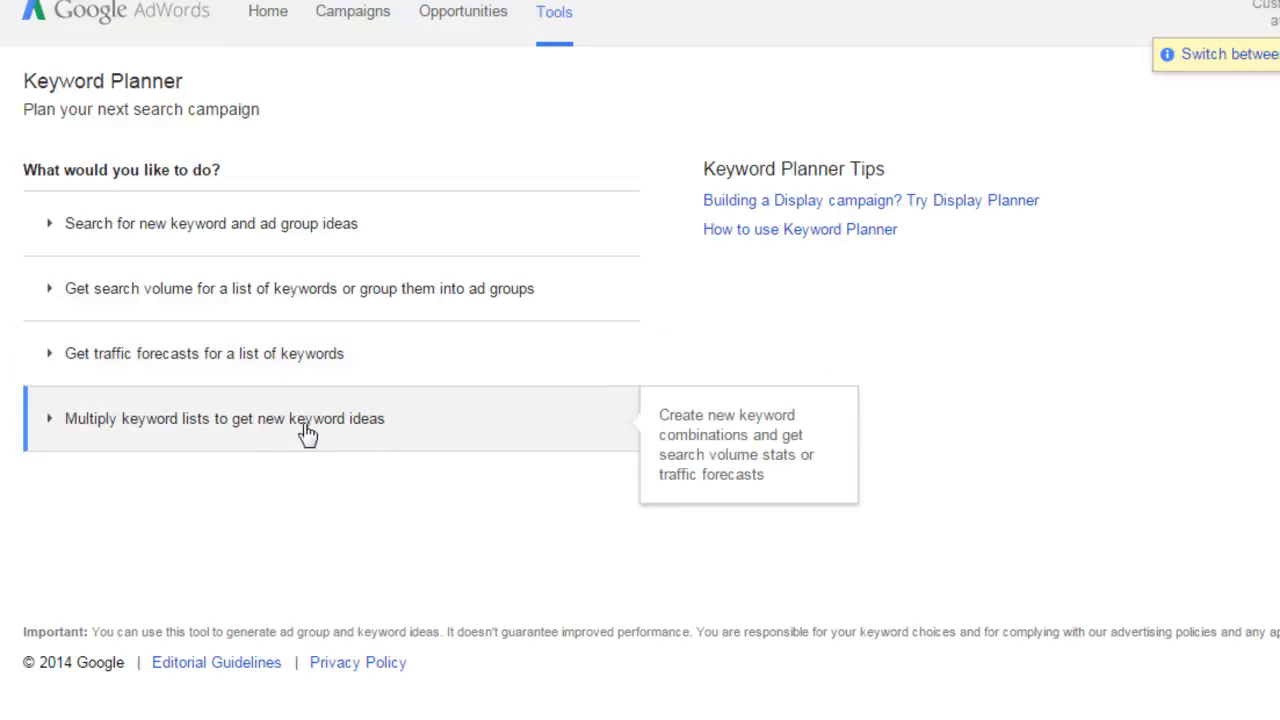
# Examine the two keyword lists and the targeting options for multiplying keyword lists to get new keyword ideas.
pyautogui.click(307, 430)
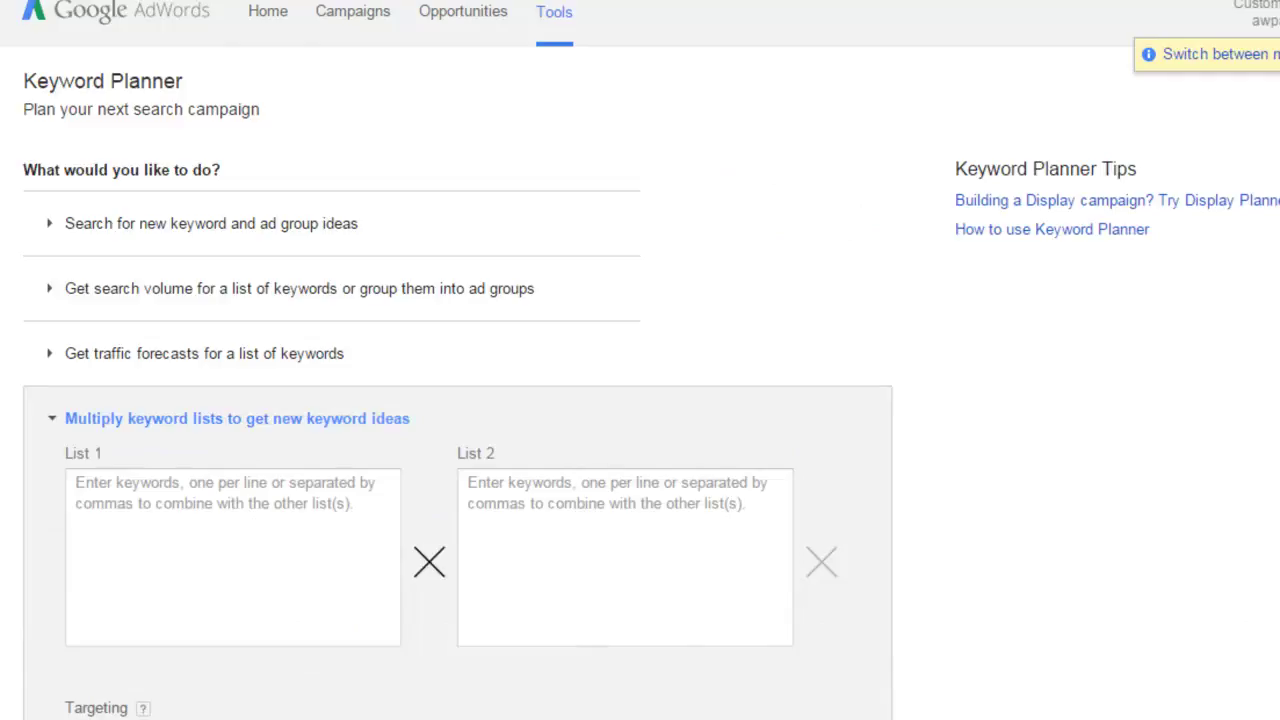
pyautogui.scroll(-3, 458, 400)
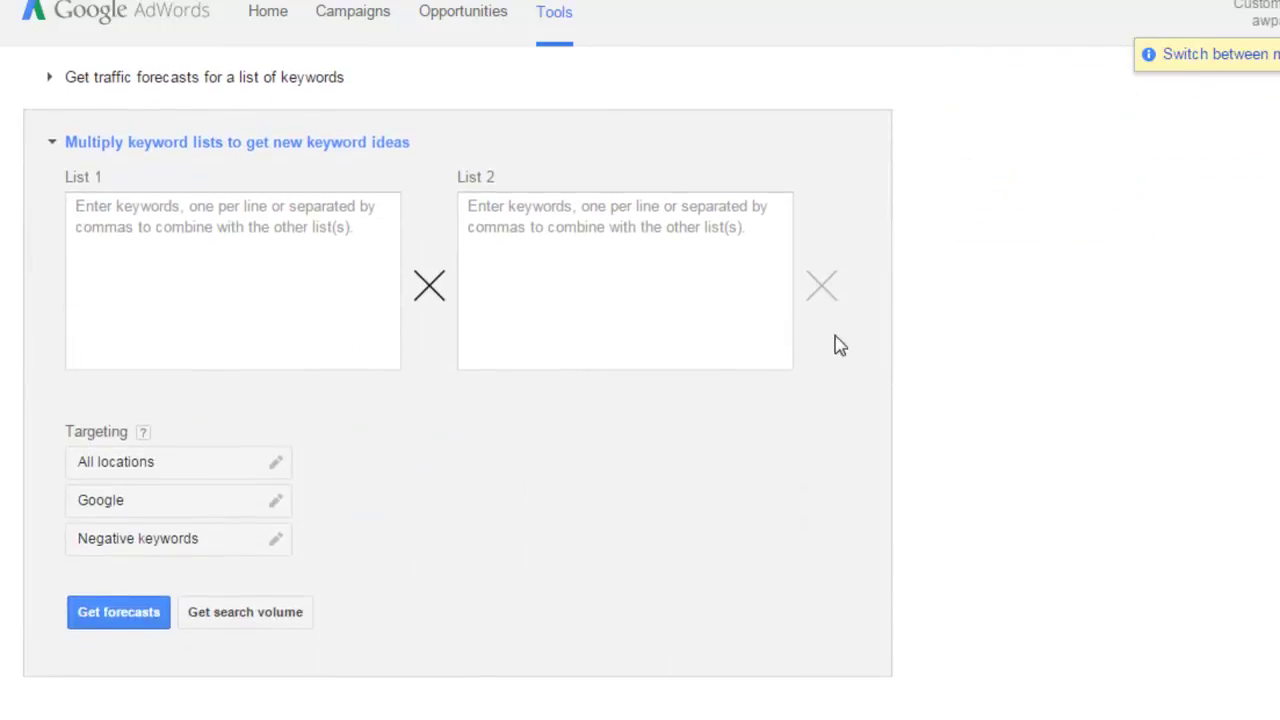
pyautogui.click(250, 285)
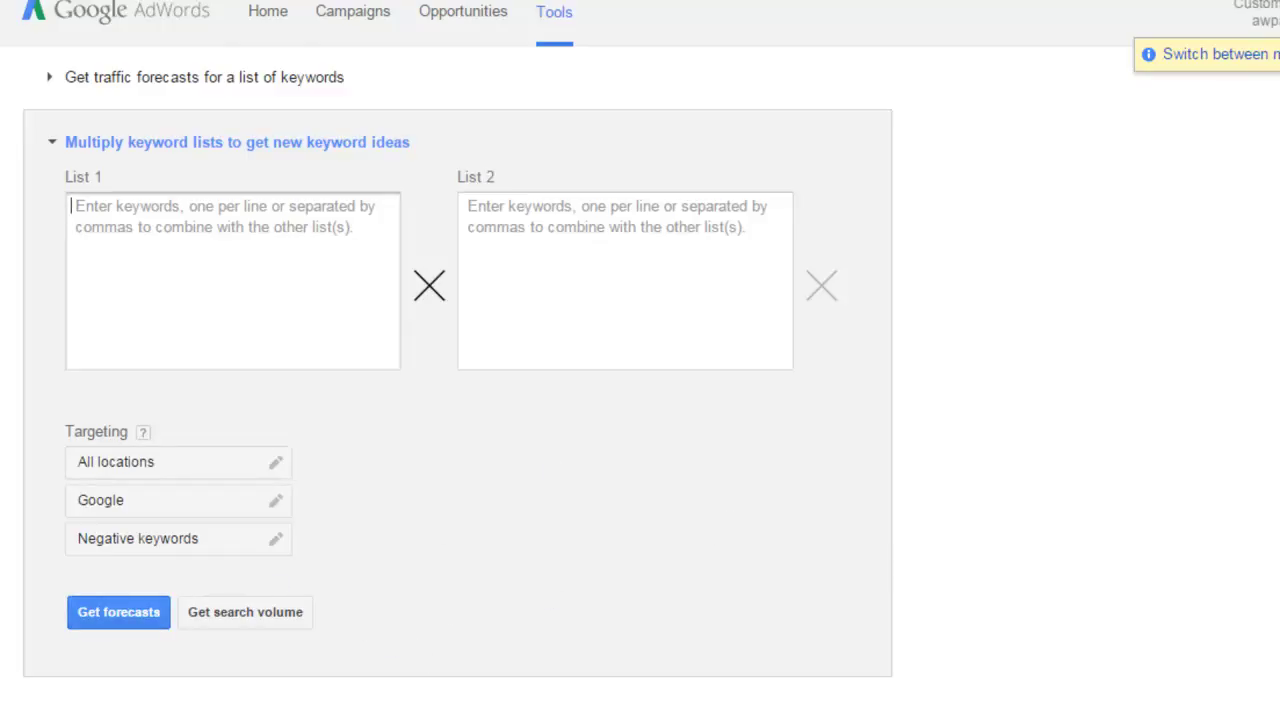
pyautogui.scroll(2, 640, 390)
pyautogui.scroll(-2, 640, 390)
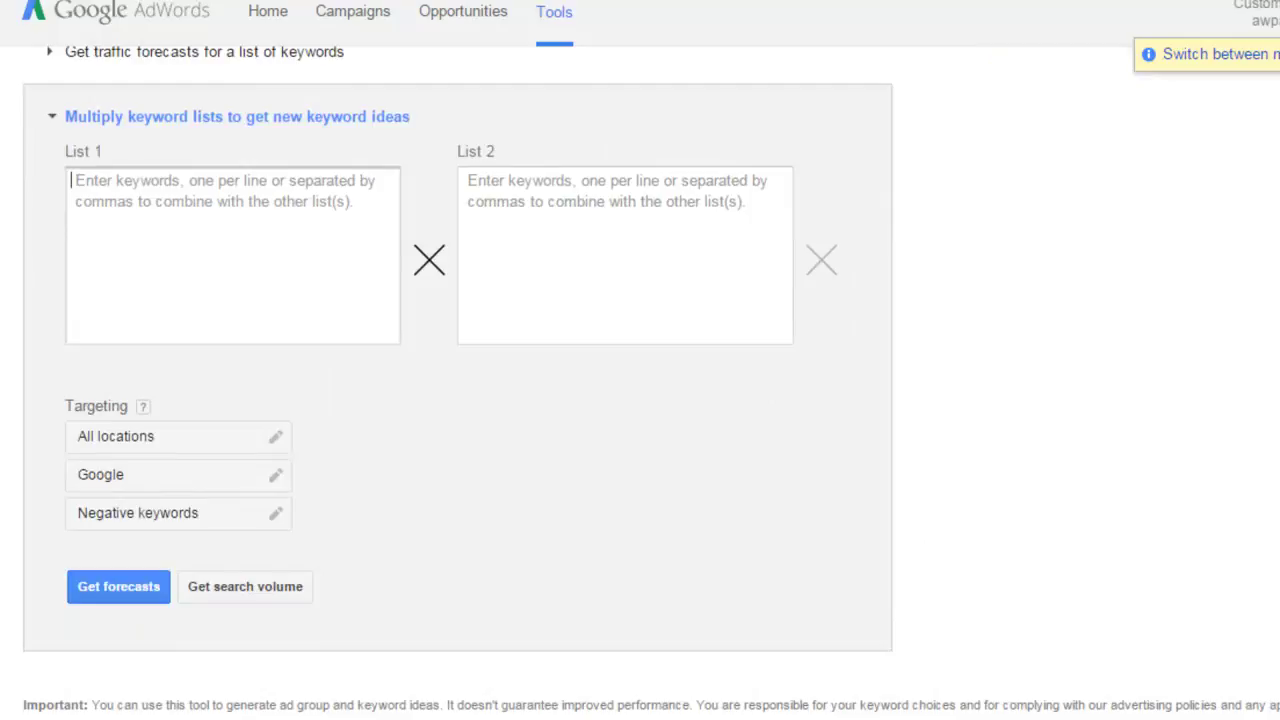
pyautogui.scroll(3, 658, 320)
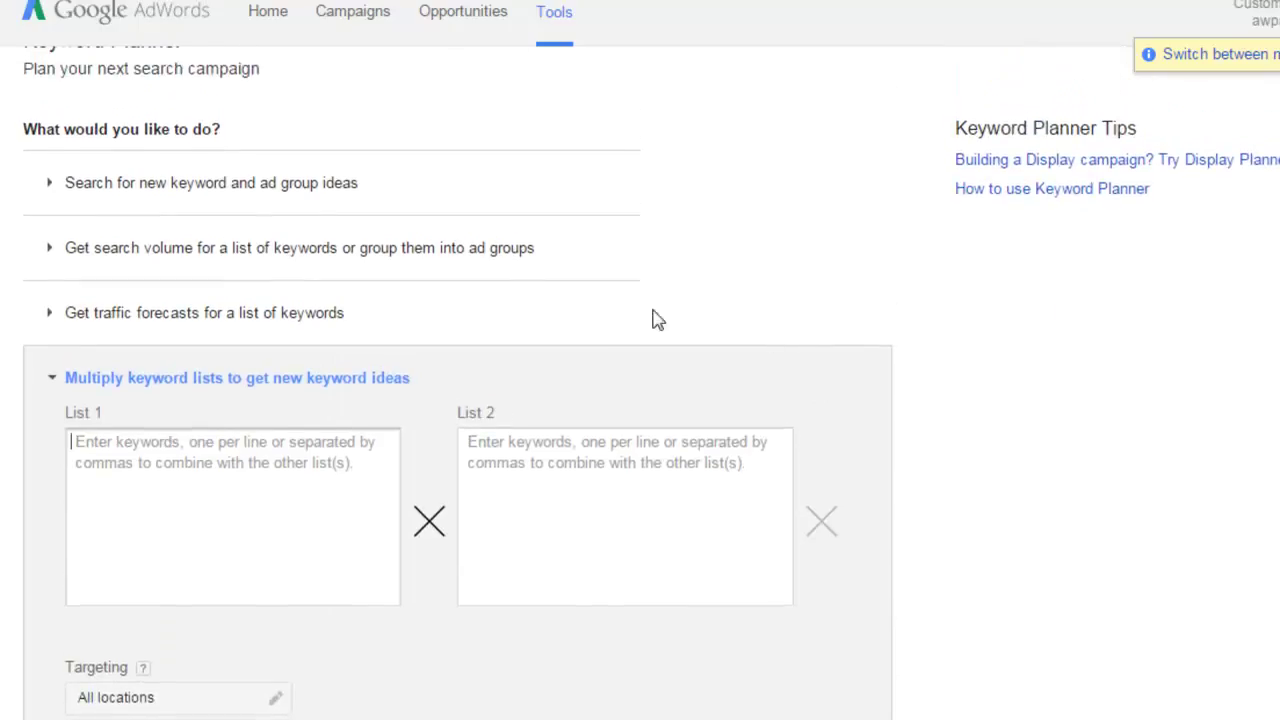
# Expand the search for new keyword and ad group ideas and enter "Pagination in PHP" as the product or service.
pyautogui.click(455, 189)
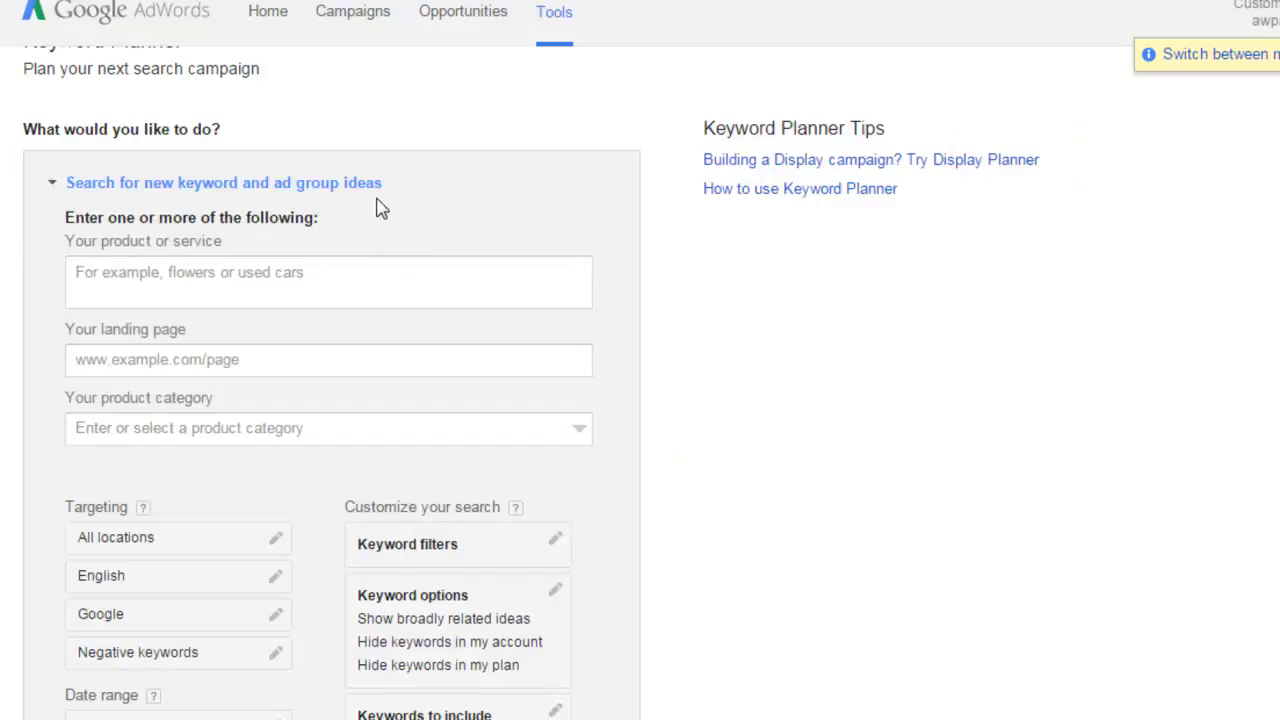
pyautogui.scroll(-1, 531, 391)
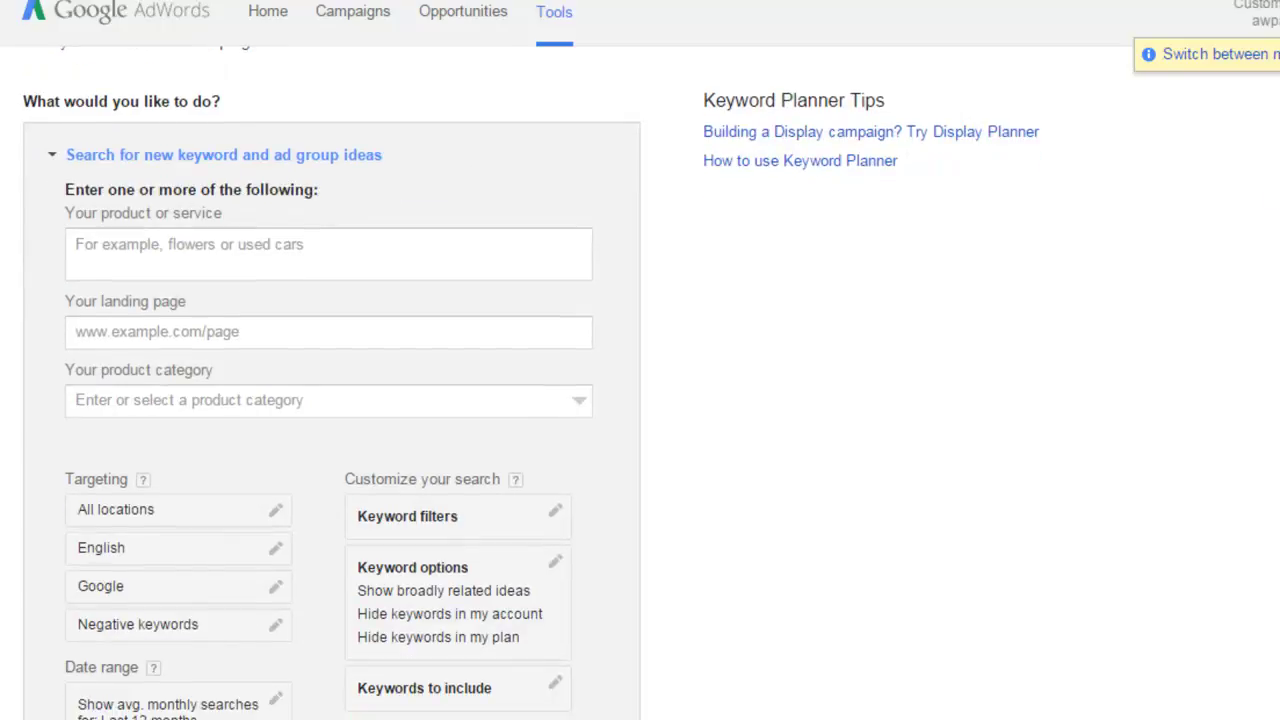
pyautogui.click(487, 268)
pyautogui.write('DOG')
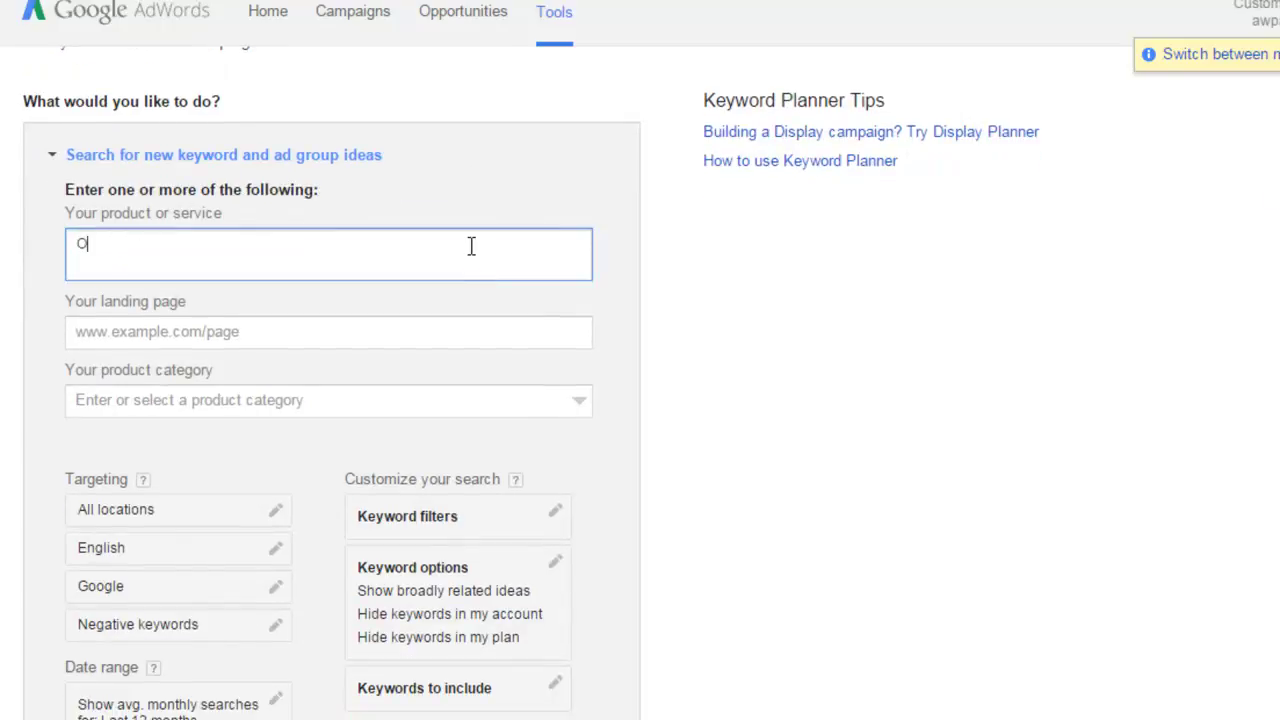
pyautogui.press('BackSpace')
pyautogui.press('BackSpace')
pyautogui.press('BackSpace')
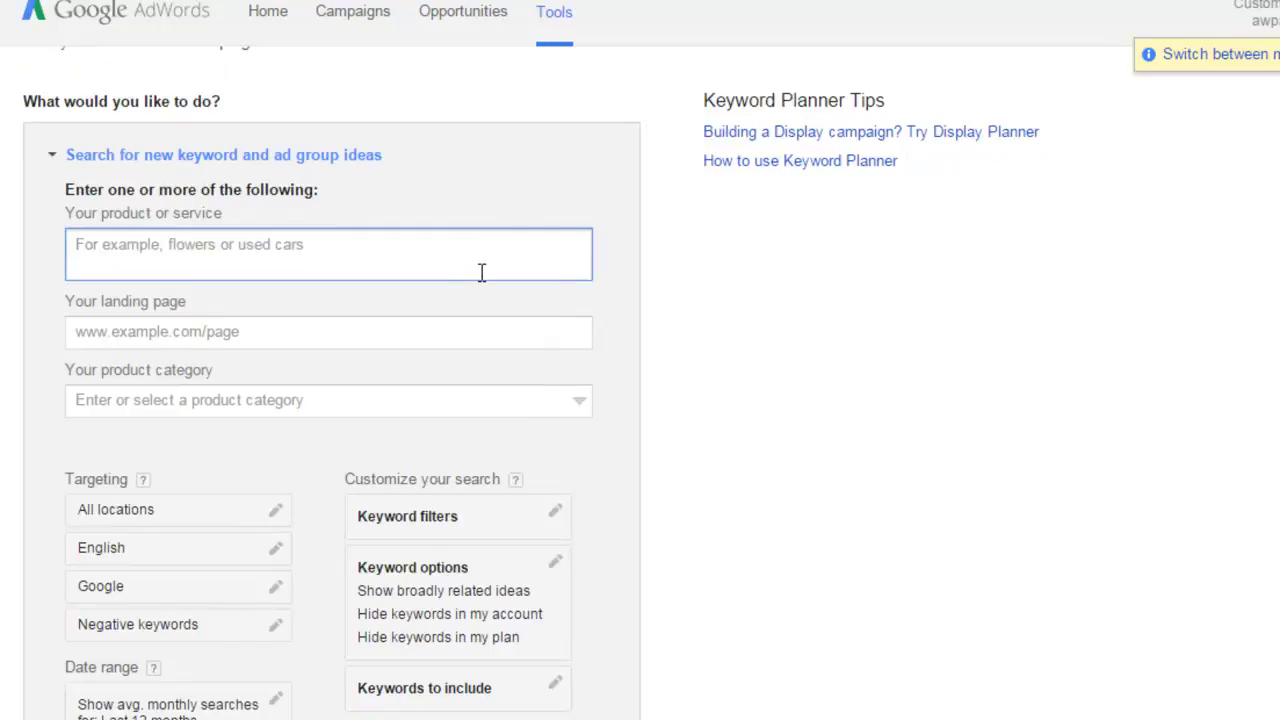
pyautogui.write('Pagination i')
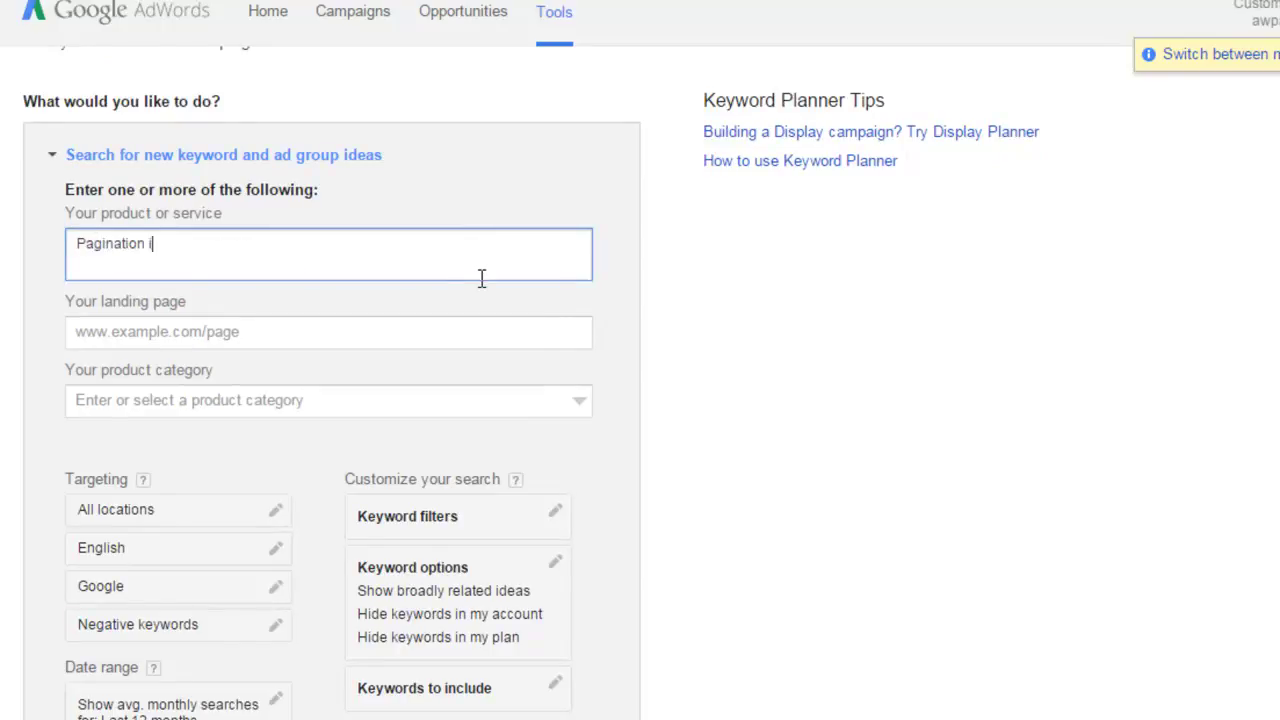
pyautogui.write('n PHP')
pyautogui.scroll(-2, 640, 400)
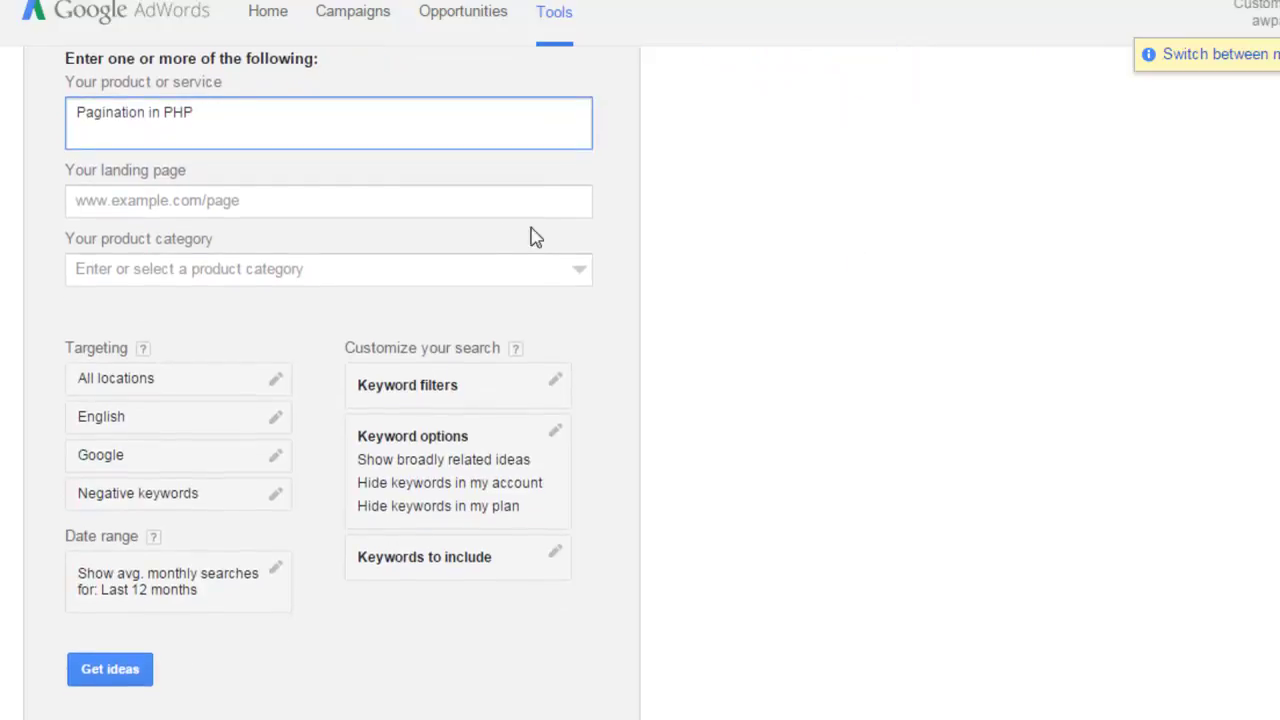
# Review the product or service, landing page and product category fields, including the list of available categories, without choosing a category.
pyautogui.doubleClick(154, 112)
pyautogui.click(228, 112)
pyautogui.click(207, 199)
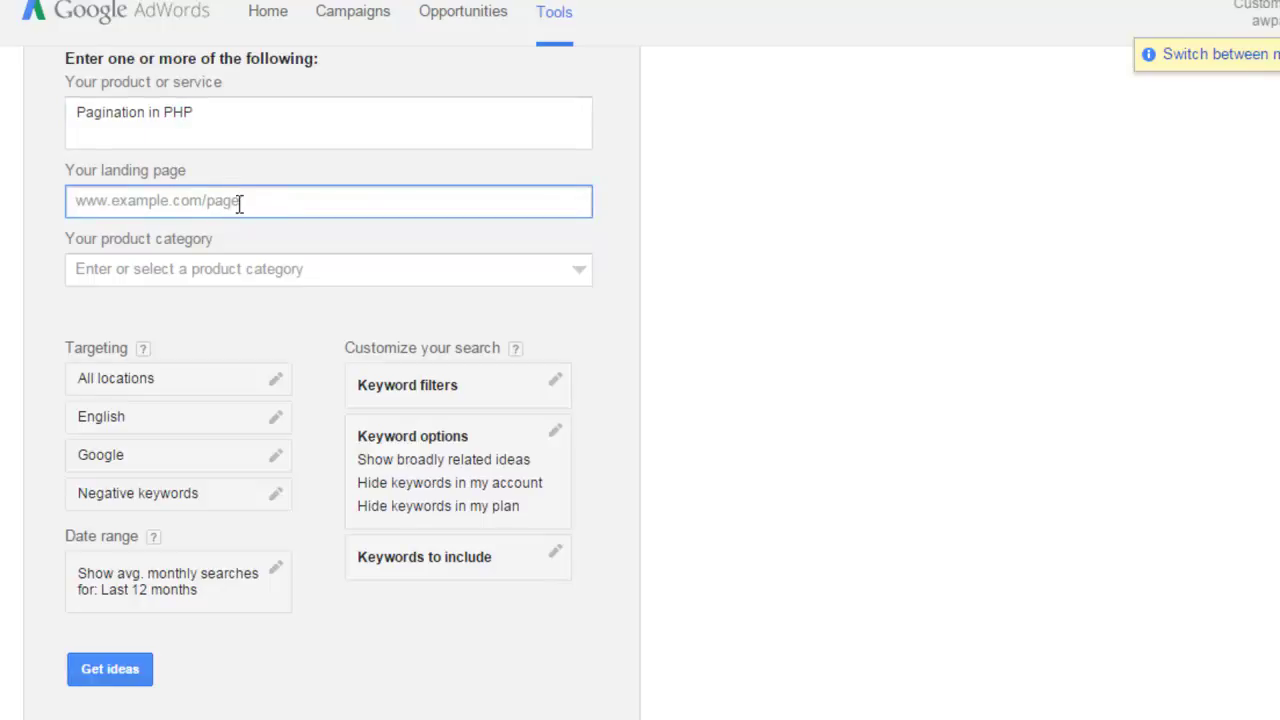
pyautogui.moveTo(207, 114); pyautogui.dragTo(75, 111)
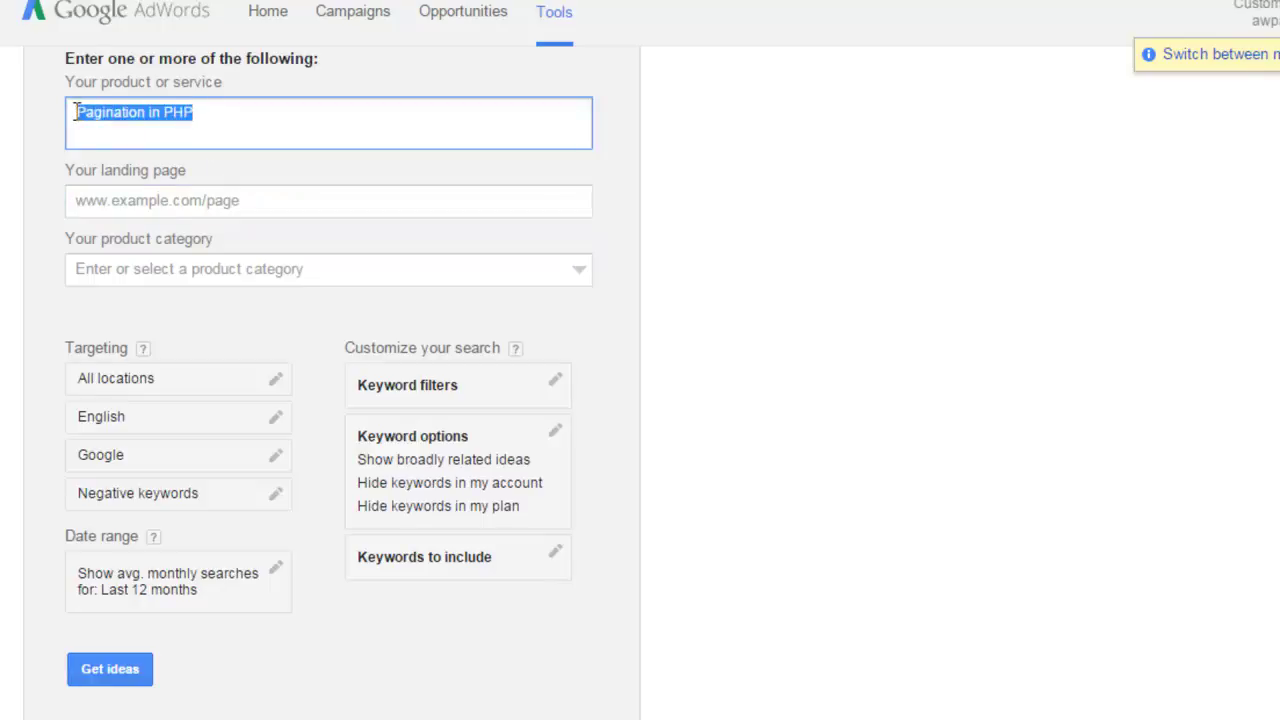
pyautogui.click(218, 147)
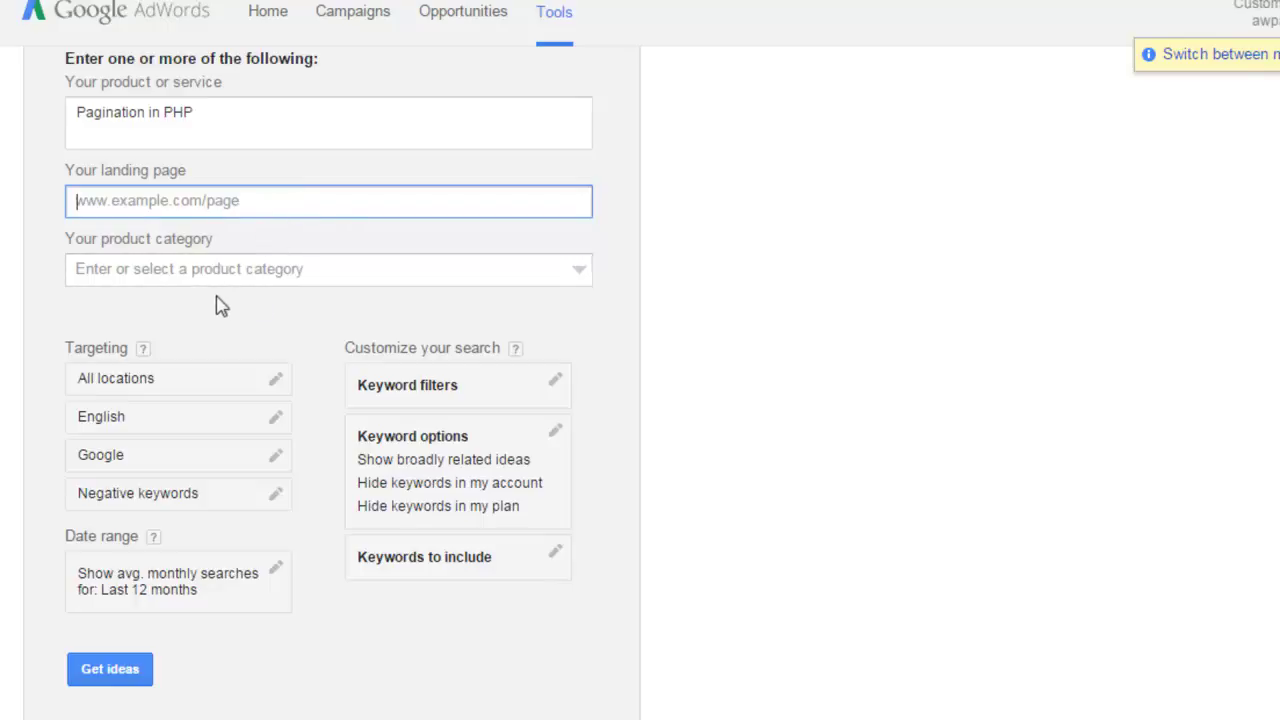
pyautogui.click(282, 270)
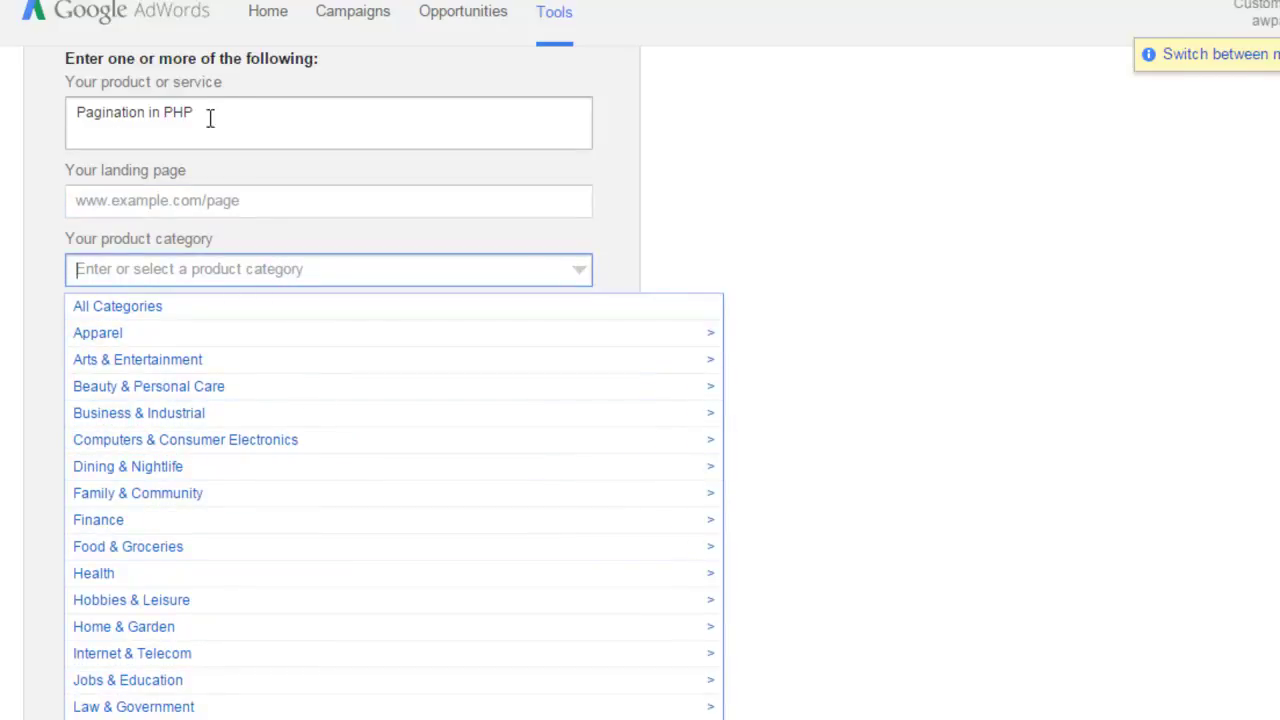
pyautogui.moveTo(228, 118); pyautogui.dragTo(64, 116)
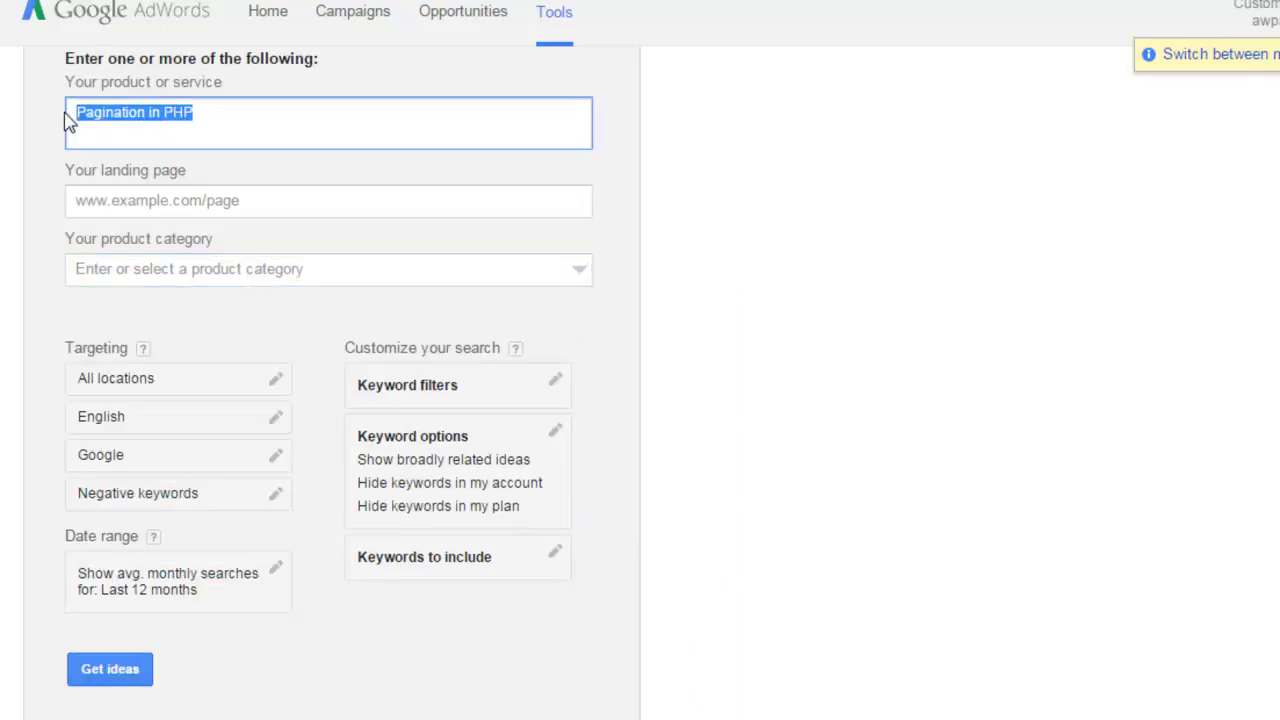
pyautogui.click(323, 277)
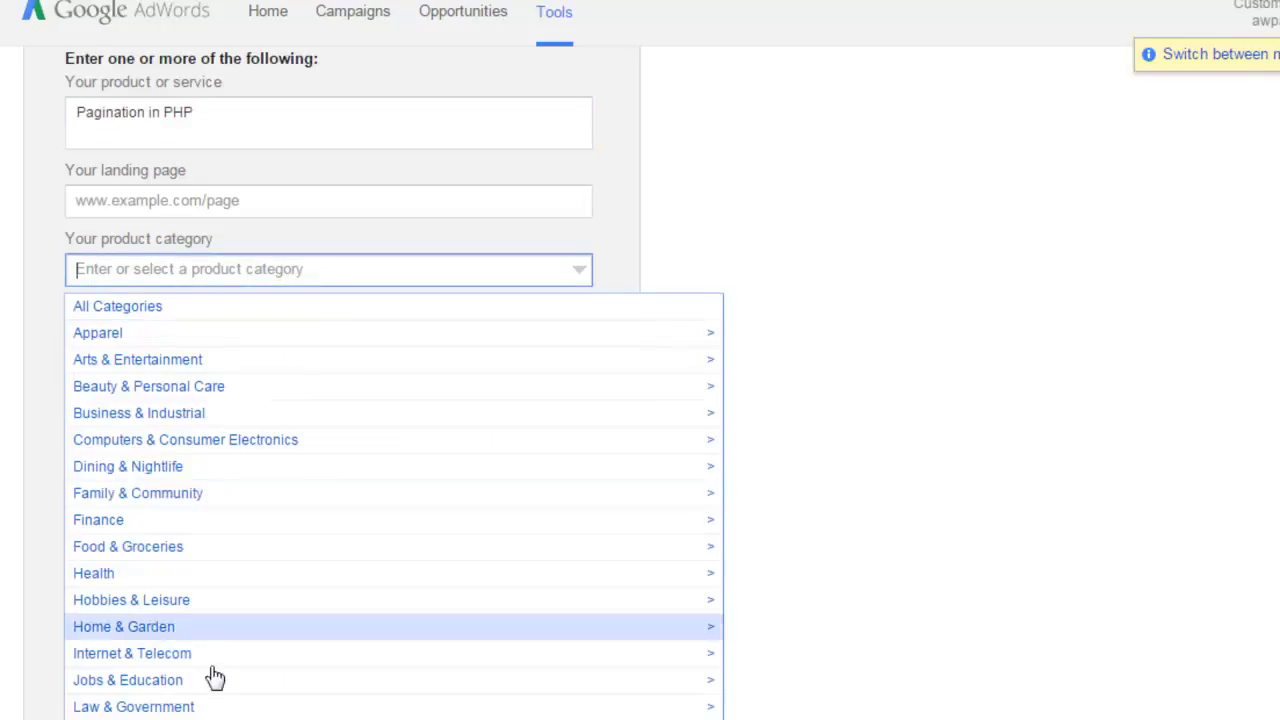
pyautogui.click(838, 308)
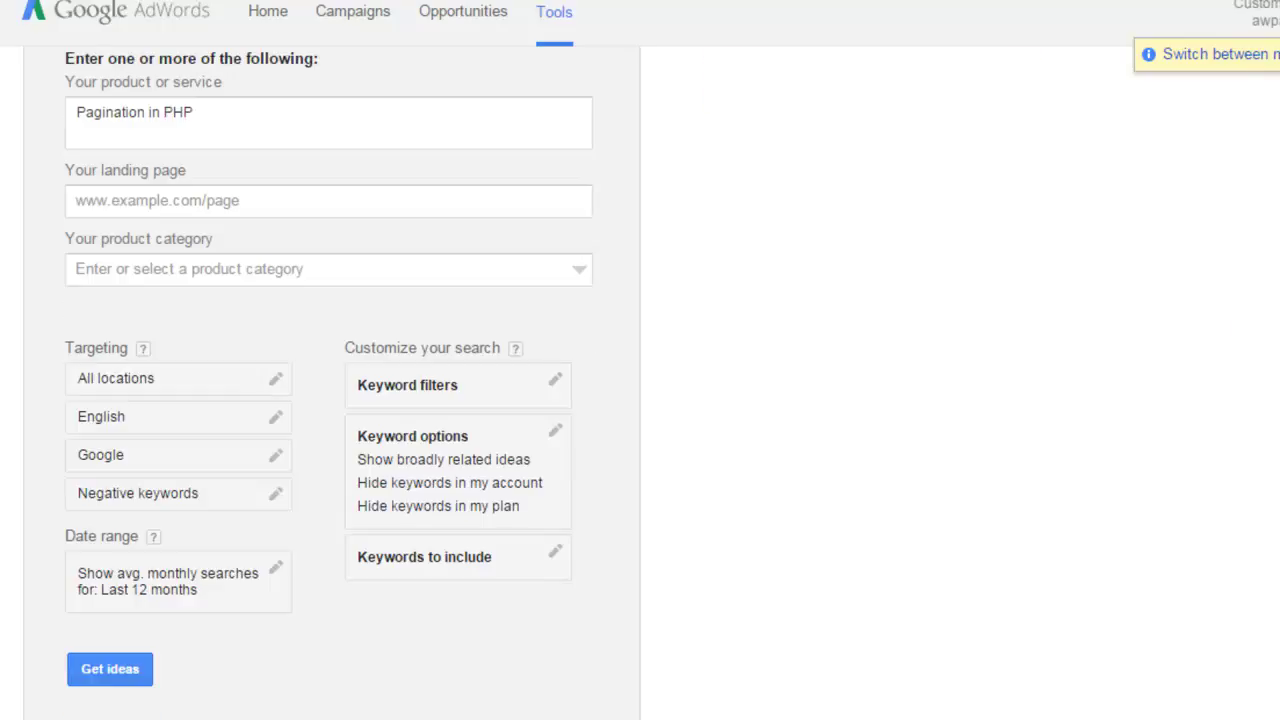
pyautogui.scroll(2, 640, 380)
pyautogui.scroll(-2, 332, 380)
pyautogui.scroll(-1, 332, 380)
pyautogui.scroll(1, 332, 380)
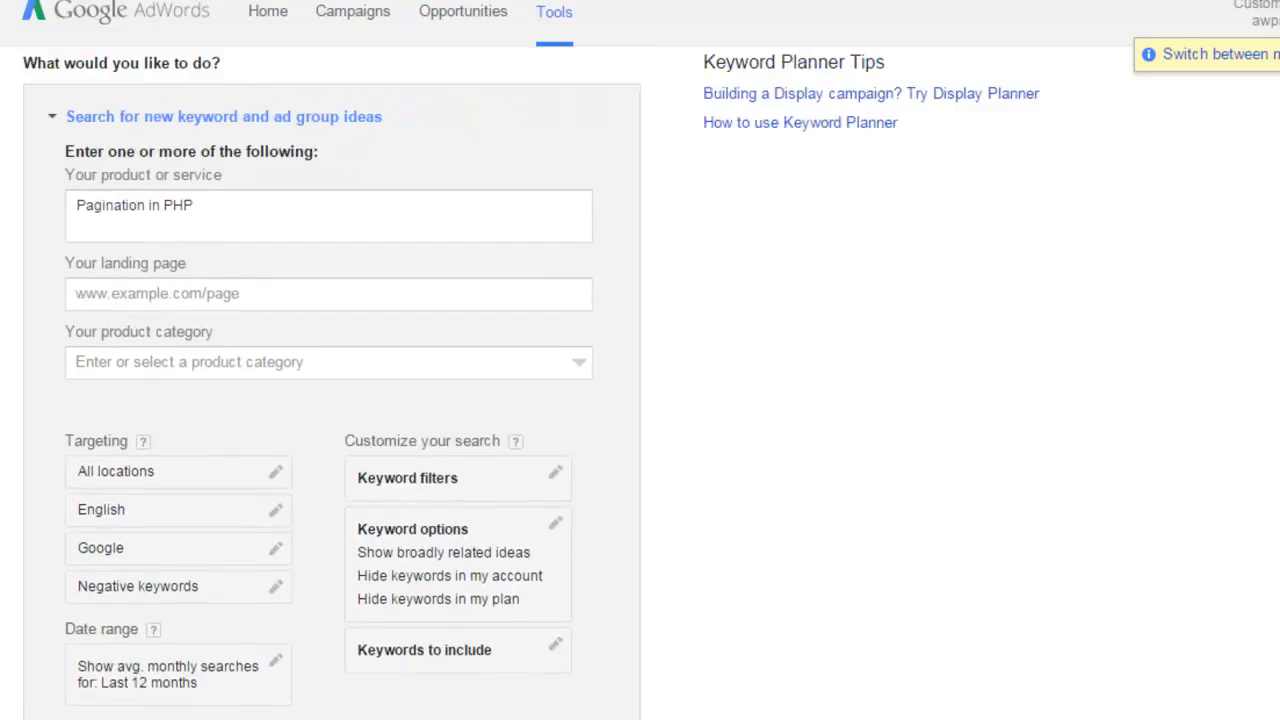
# Open the location targeting for the keyword search and look up Pakistan among the available locations.
pyautogui.scroll(-1, 332, 380)
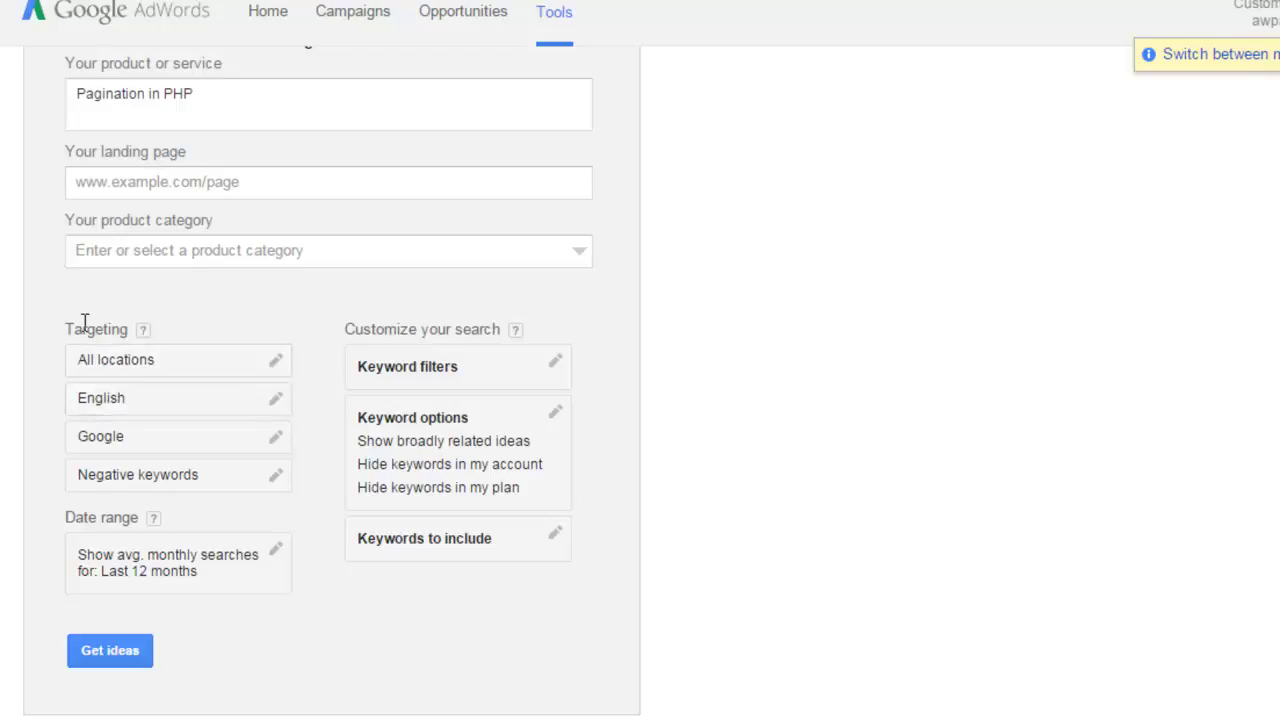
pyautogui.scroll(-2, 968, 410)
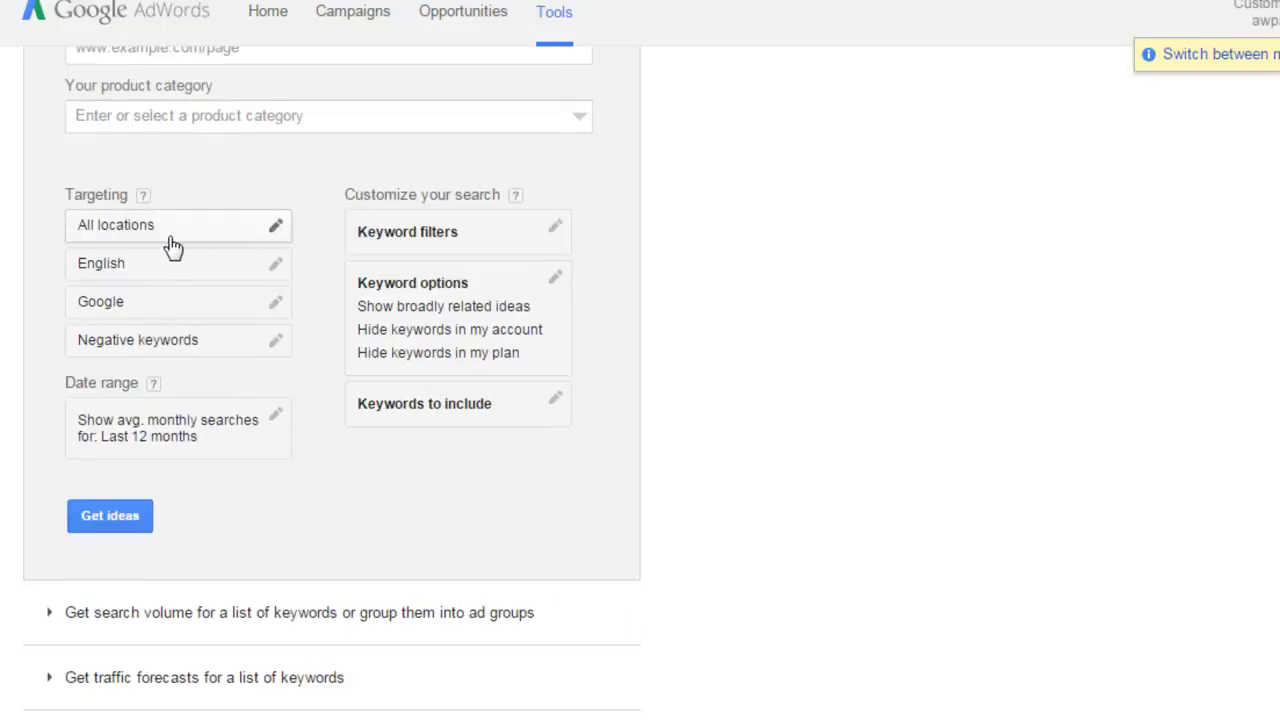
pyautogui.click(278, 231)
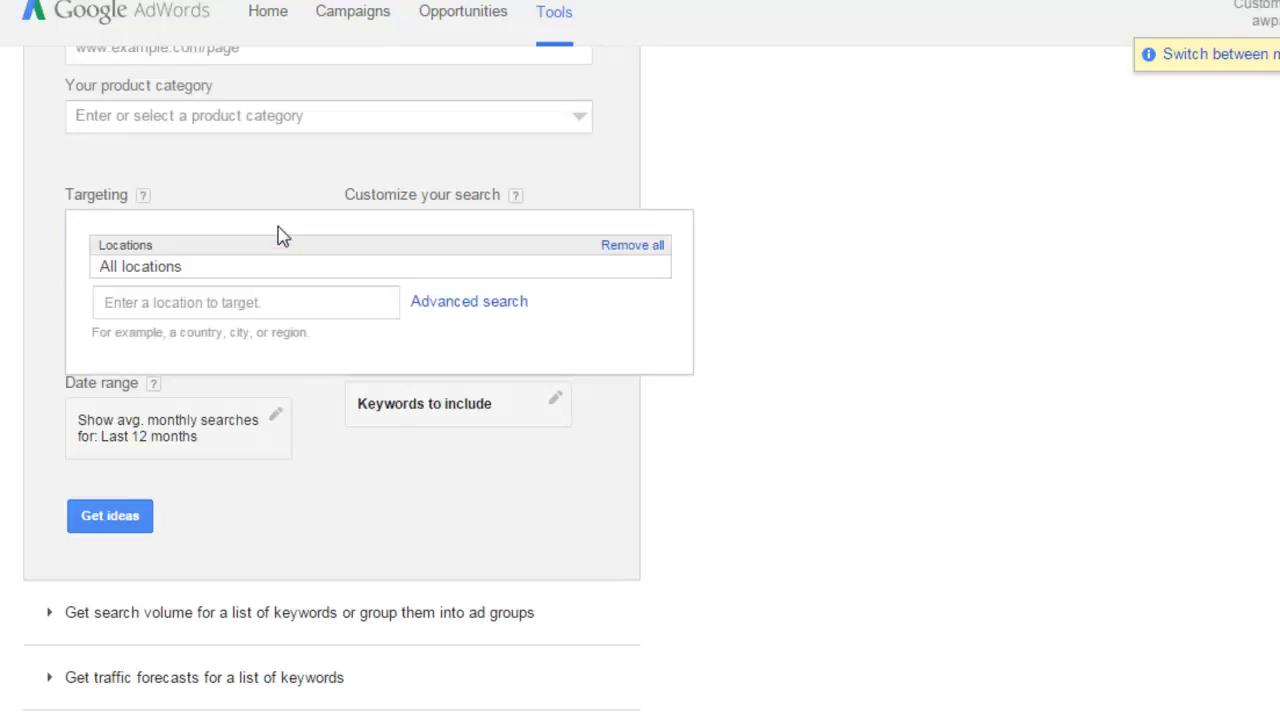
pyautogui.click(328, 298)
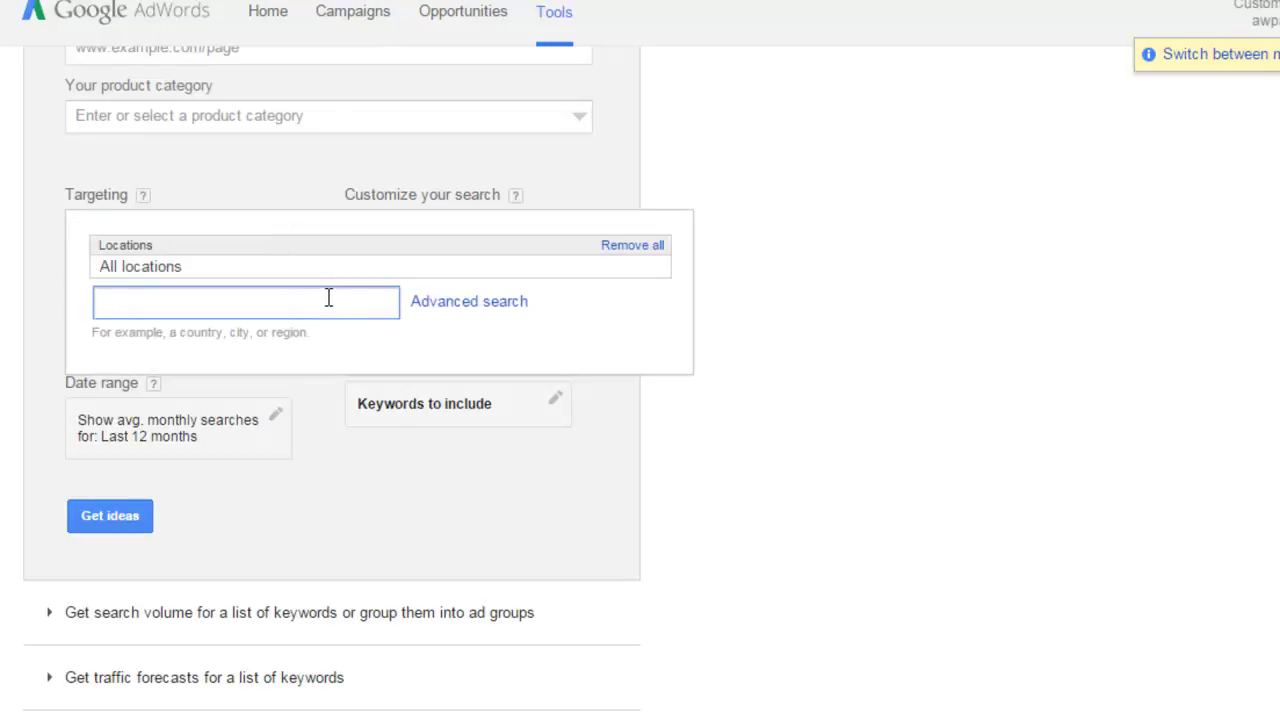
pyautogui.click(352, 279)
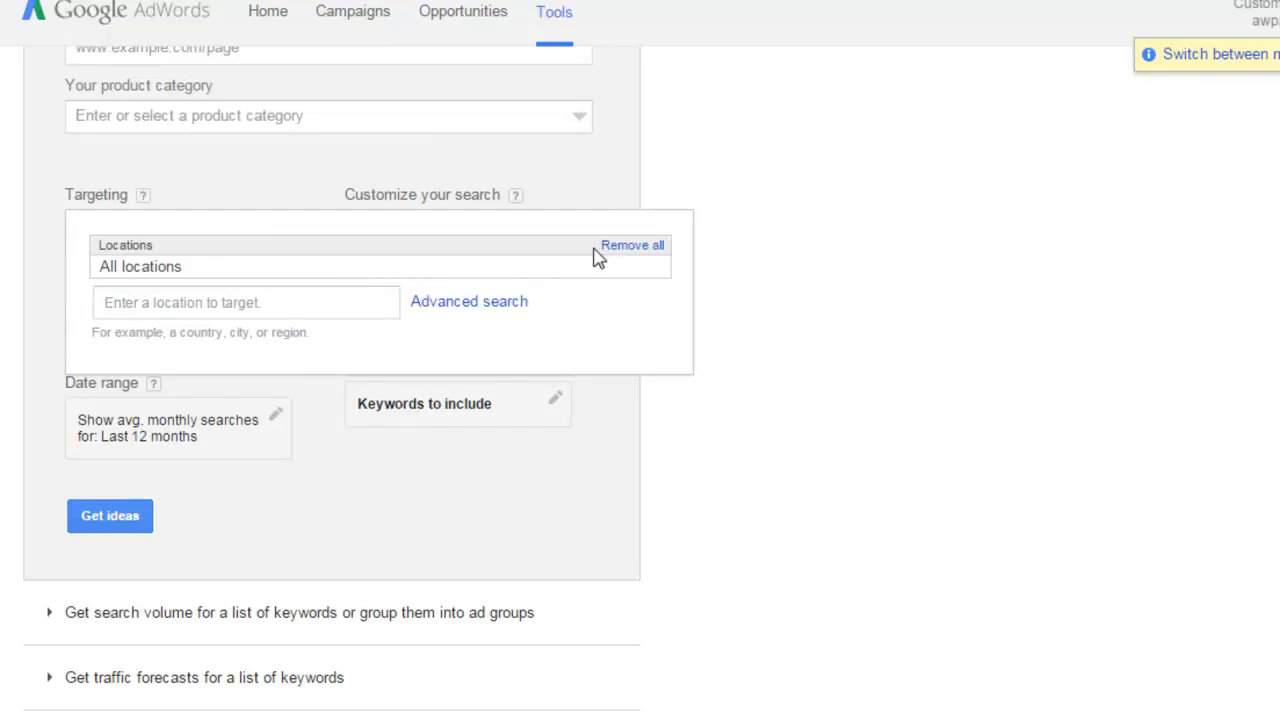
pyautogui.click(318, 311)
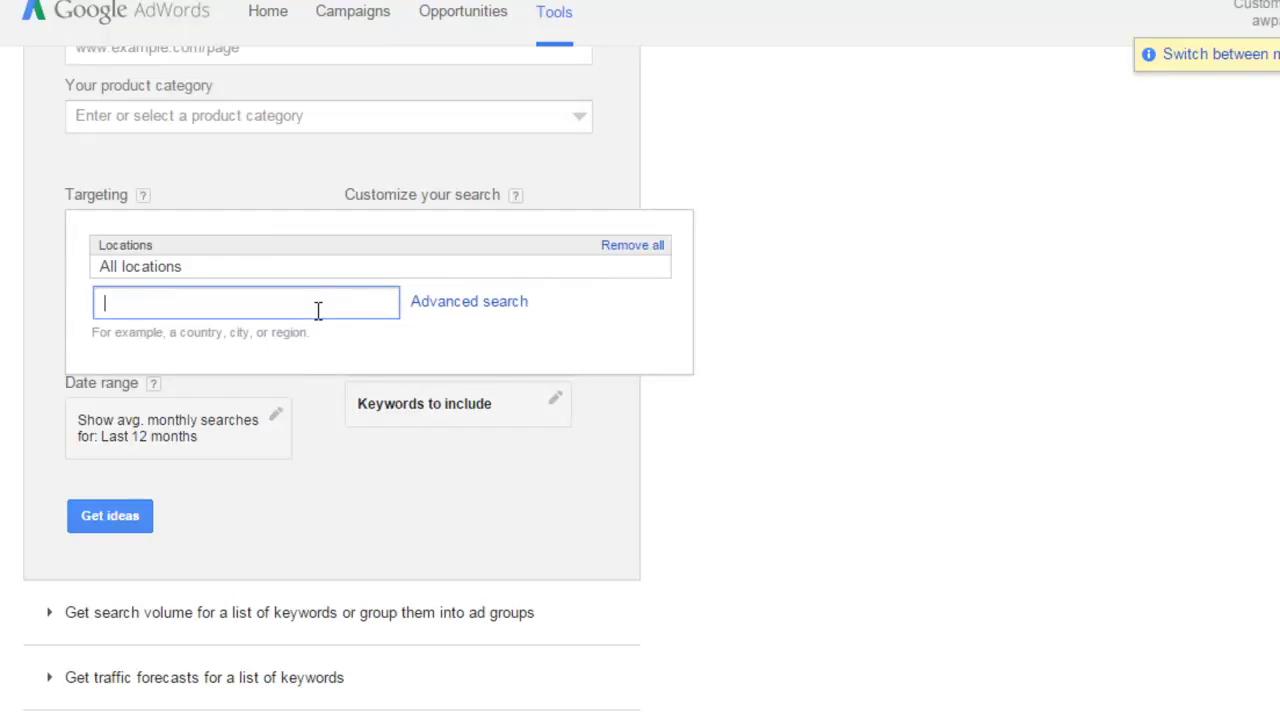
pyautogui.write('Pakistan')
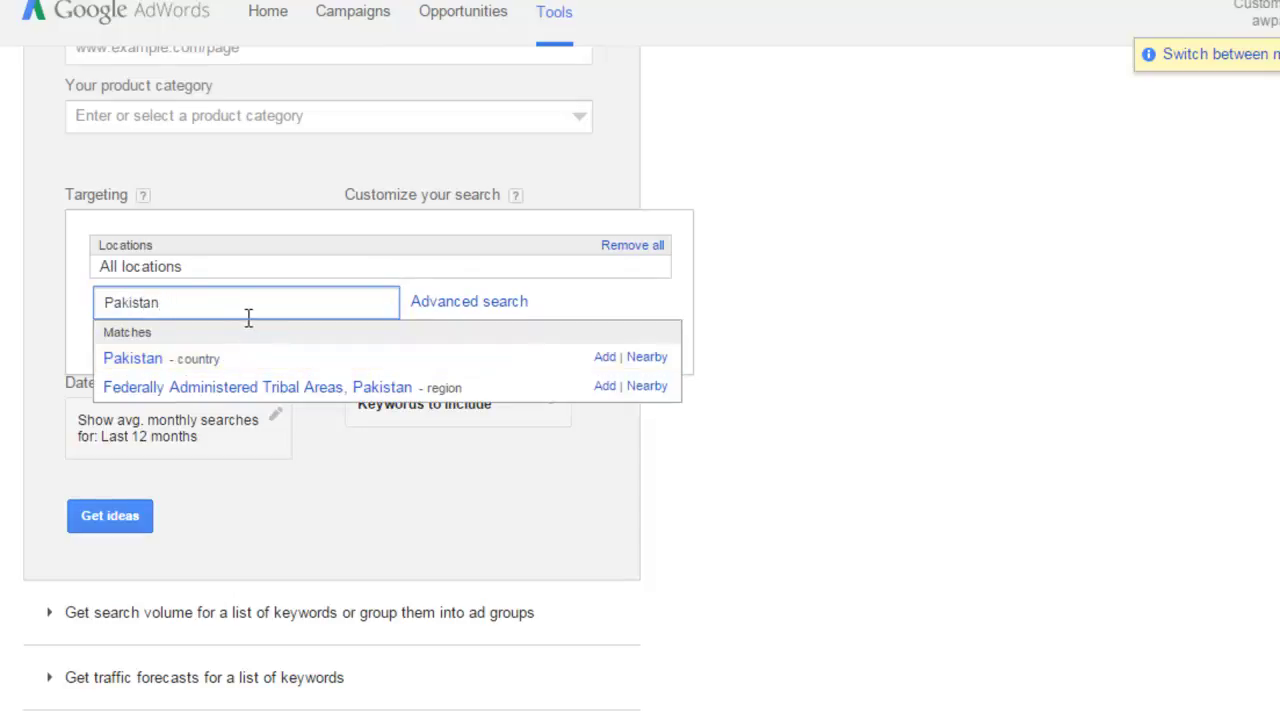
# Replace the location search term with Karachi to look up city-level targeting.
pyautogui.press('BackSpace')
pyautogui.press('BackSpace')
pyautogui.press('BackSpace')
pyautogui.press('BackSpace')
pyautogui.press('BackSpace')
pyautogui.press('BackSpace')
pyautogui.press('BackSpace')
pyautogui.write('Karachi')
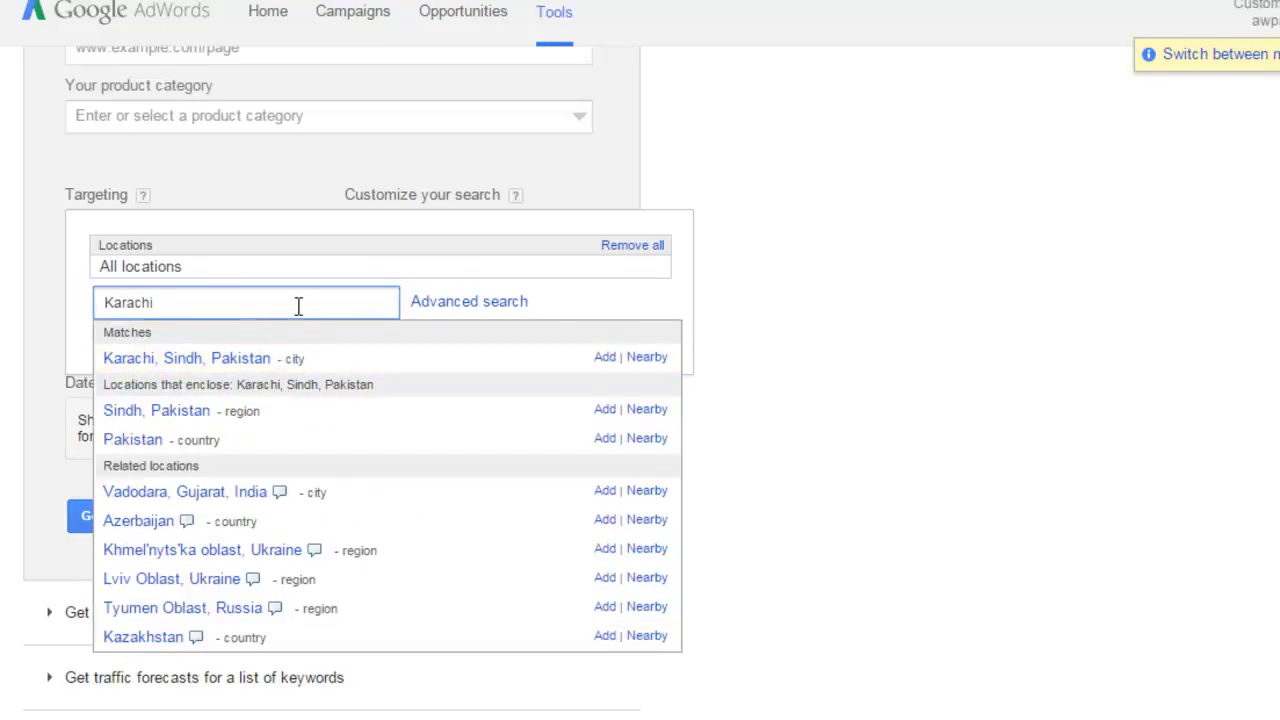
# Look up US among the target locations, then close the location settings without adding any match.
pyautogui.doubleClick(298, 306)
pyautogui.press('BackSpace')
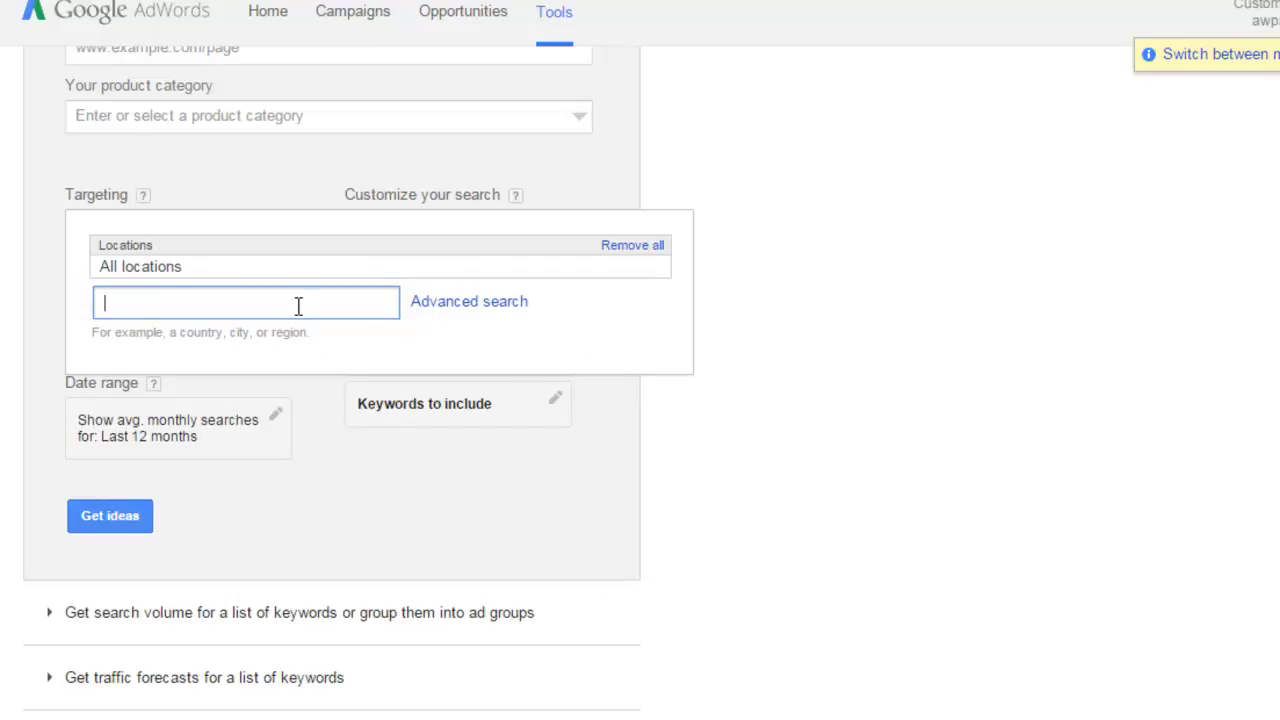
pyautogui.write('US')
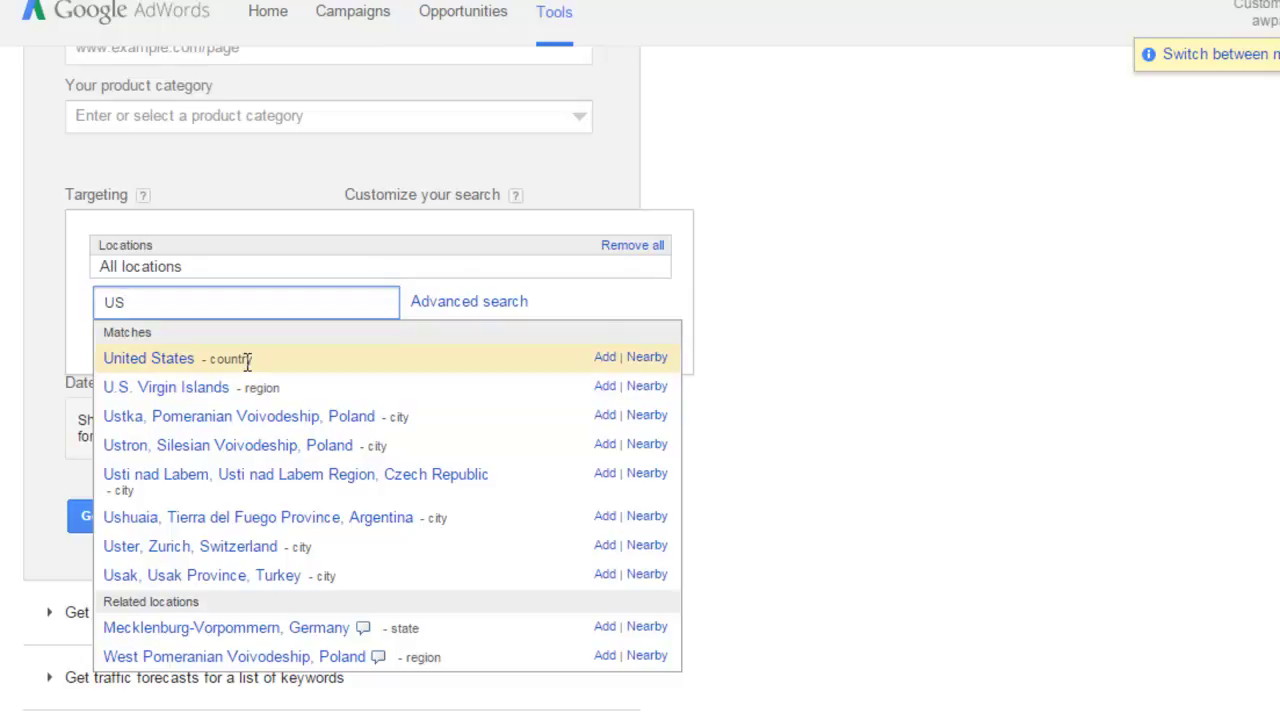
pyautogui.click(900, 236)
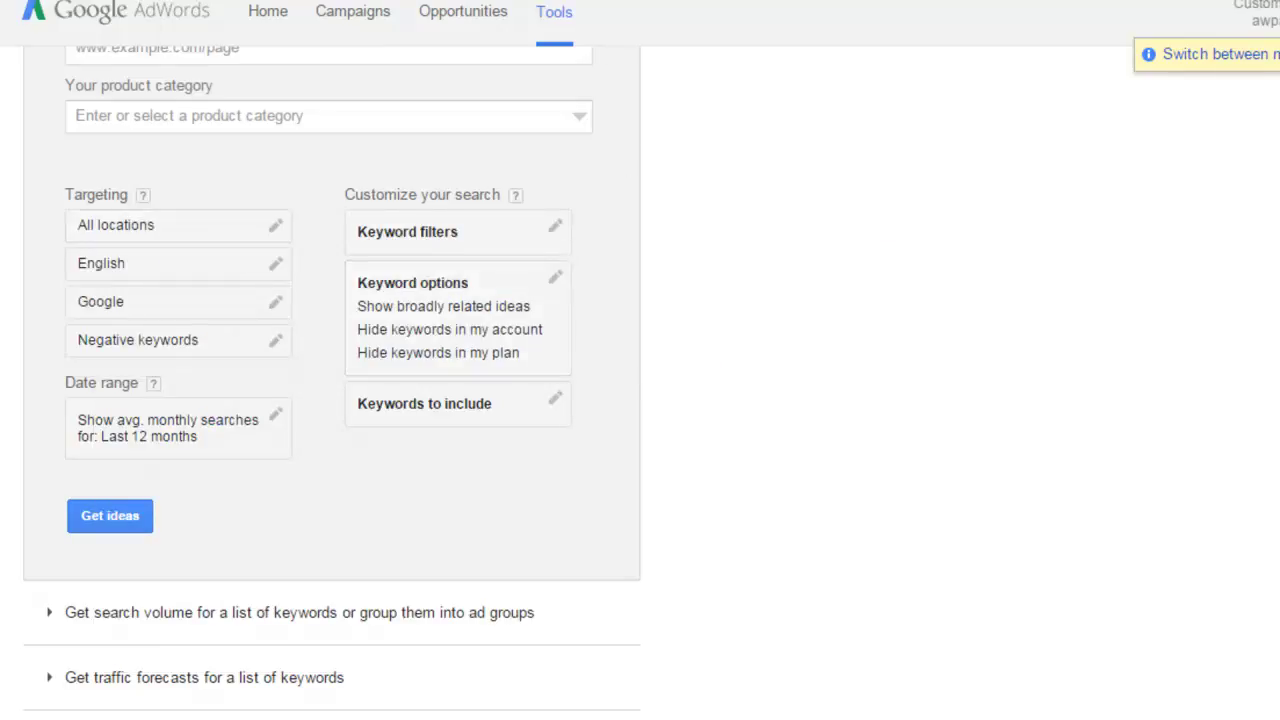
# Examine the list of languages available for targeting and close it without choosing another one.
pyautogui.scroll(2, 332, 380)
pyautogui.scroll(-2, 332, 380)
pyautogui.scroll(3, 332, 380)
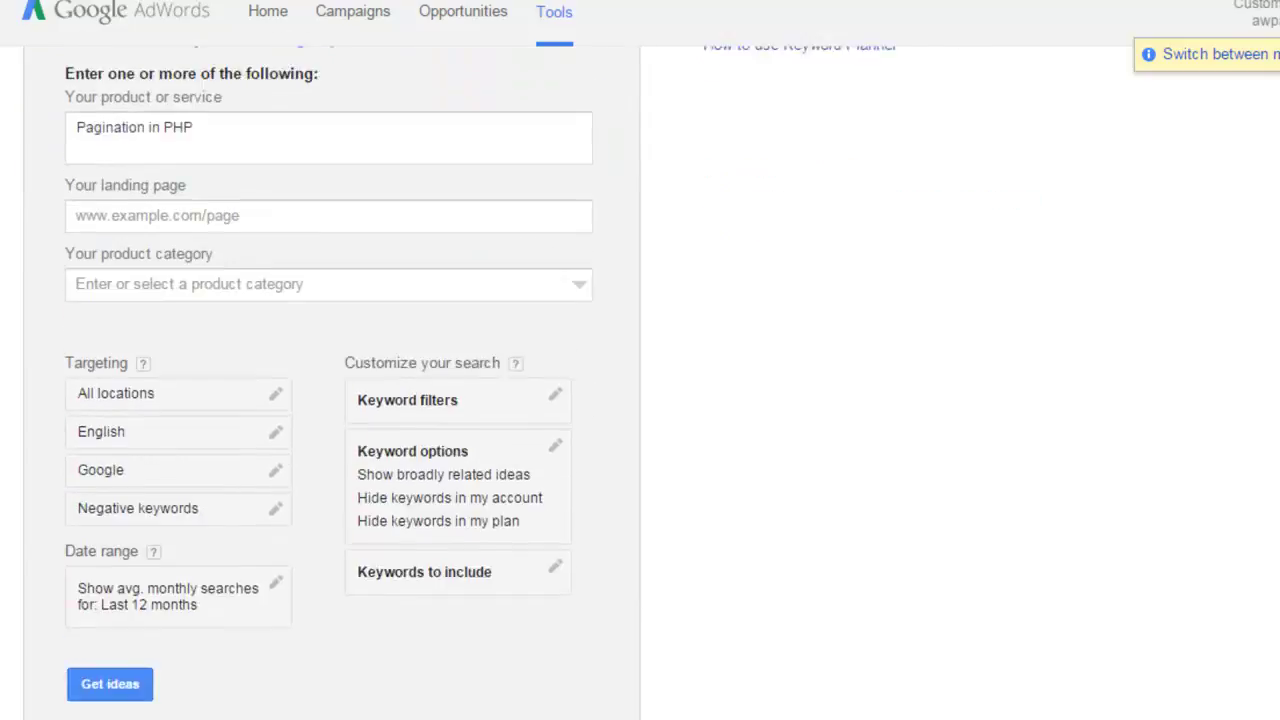
pyautogui.scroll(-4, 815, 424)
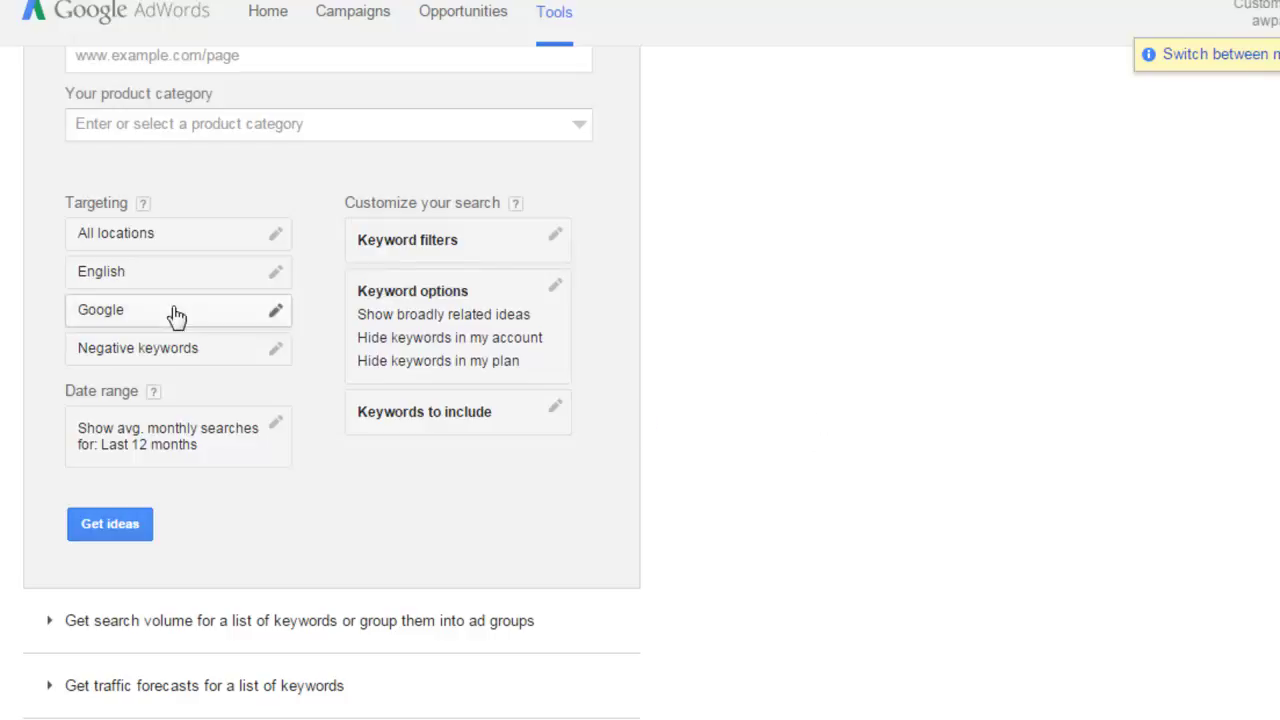
pyautogui.click(277, 276)
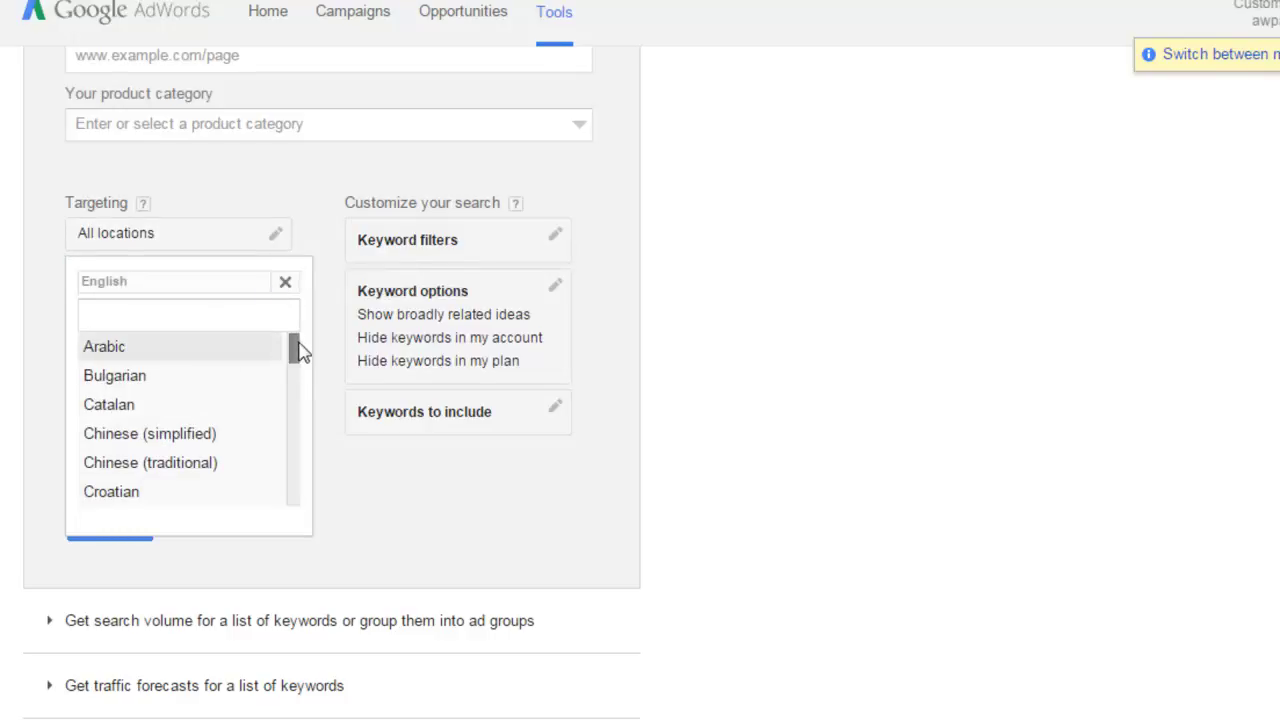
pyautogui.moveTo(297, 351)
pyautogui.mouseDown()
pyautogui.moveTo(286, 486)
pyautogui.moveTo(314, 349)
pyautogui.mouseUp()
pyautogui.click(498, 366)
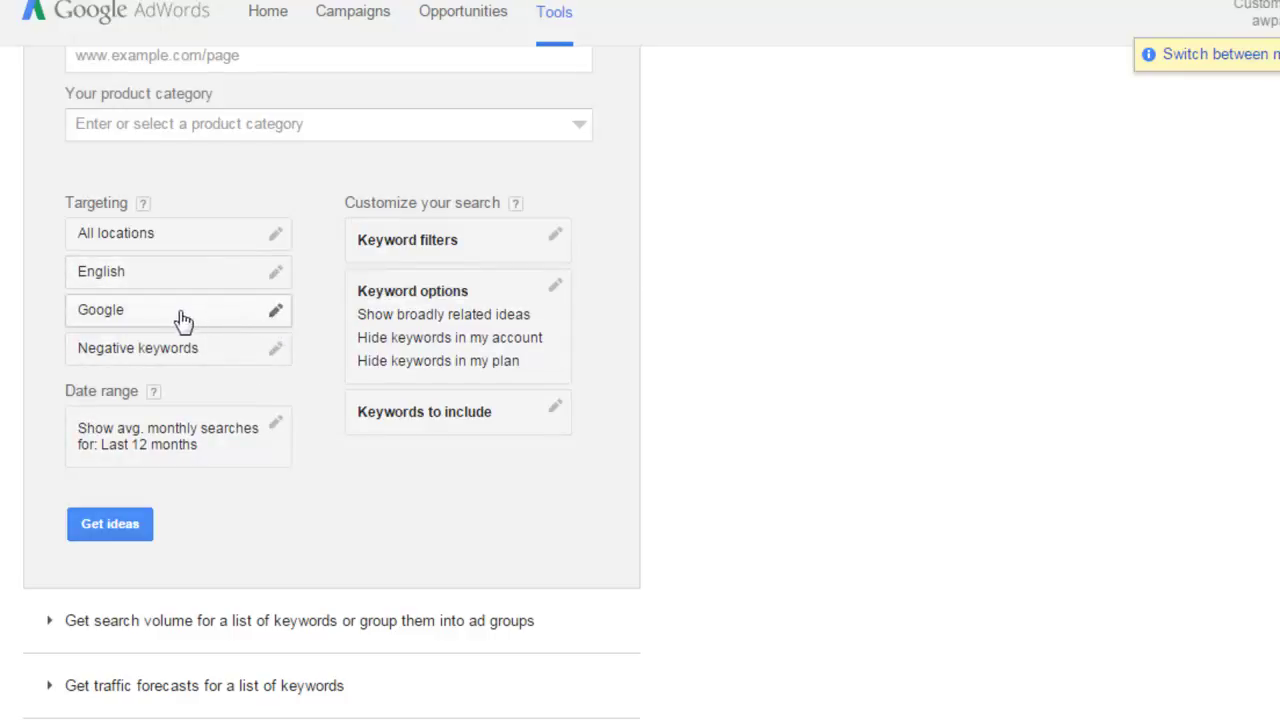
# Review the network targeting choices, pick Google rather than Google and search partners, and close the options.
pyautogui.click(274, 317)
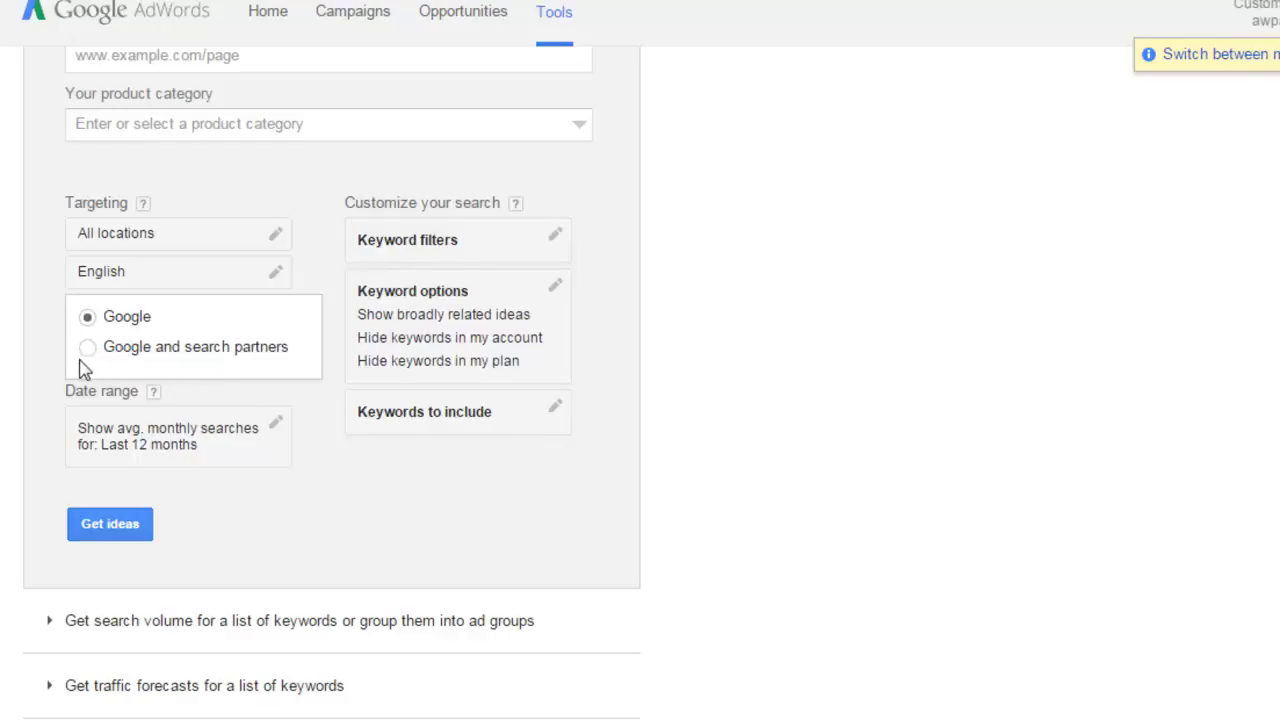
pyautogui.click(86, 321)
pyautogui.click(52, 331)
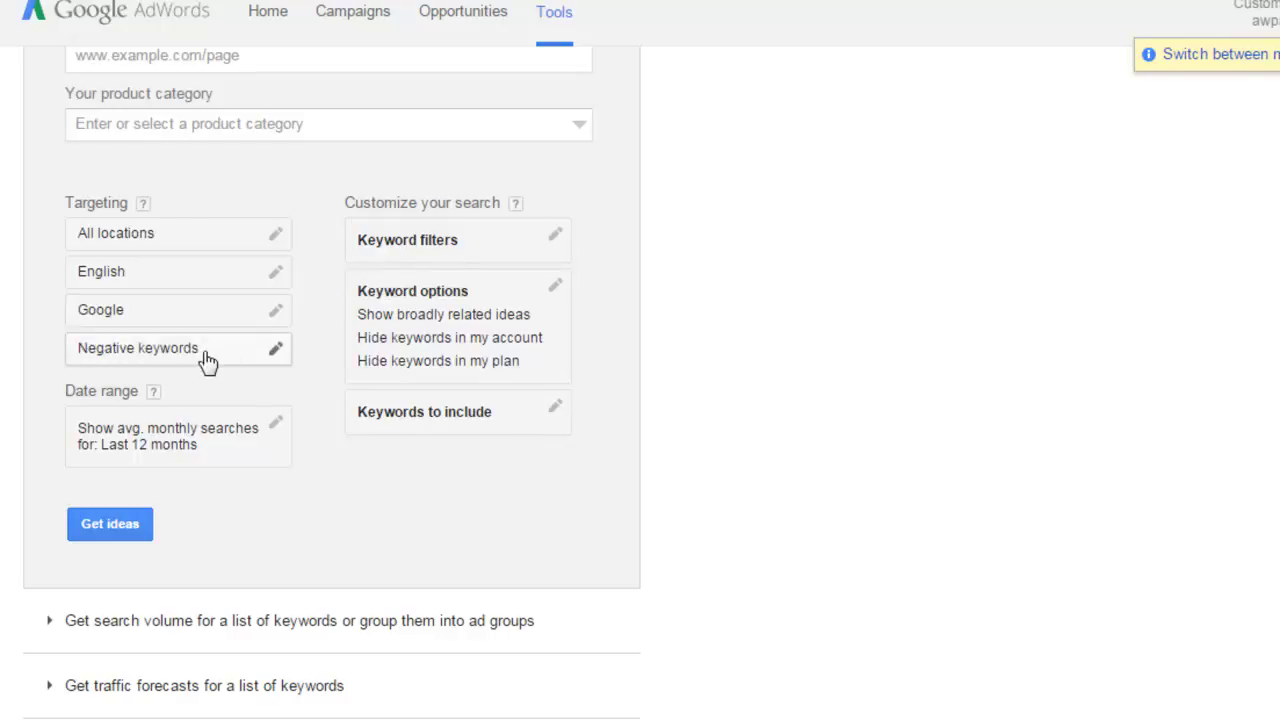
# Examine the negative keywords field and the date range options for average monthly searches, closing each without entering anything.
pyautogui.click(284, 352)
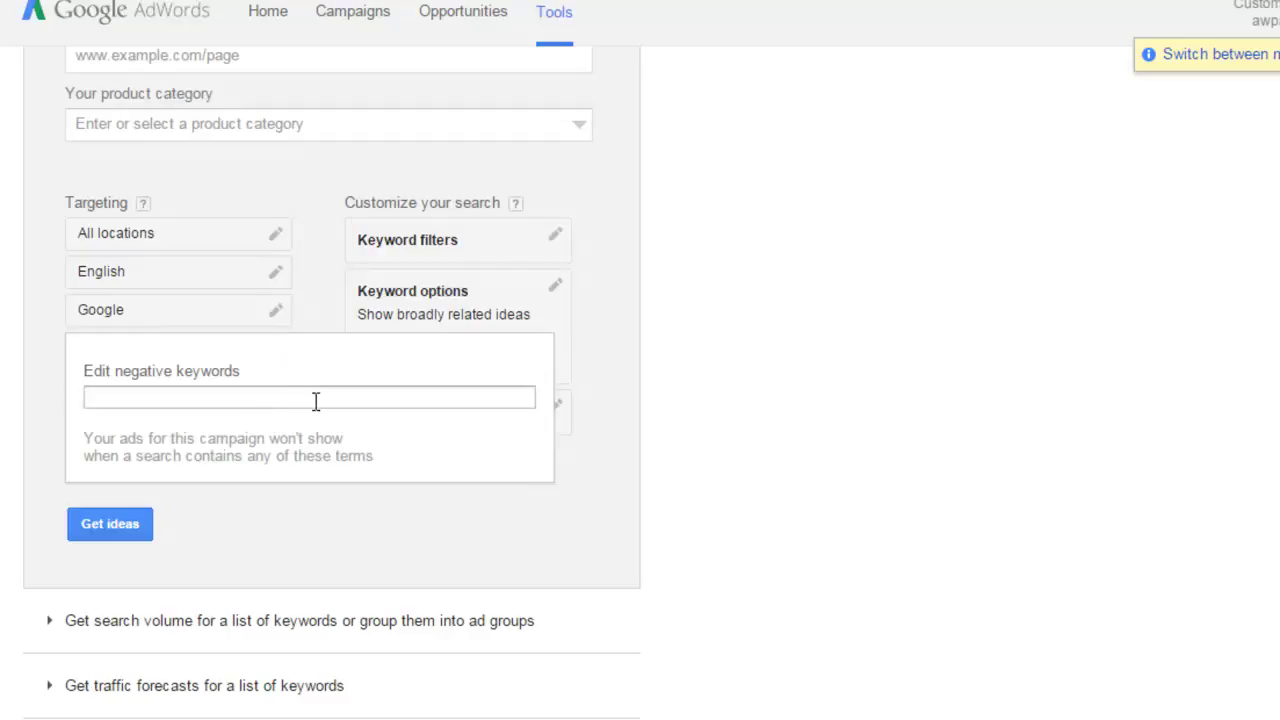
pyautogui.click(317, 402)
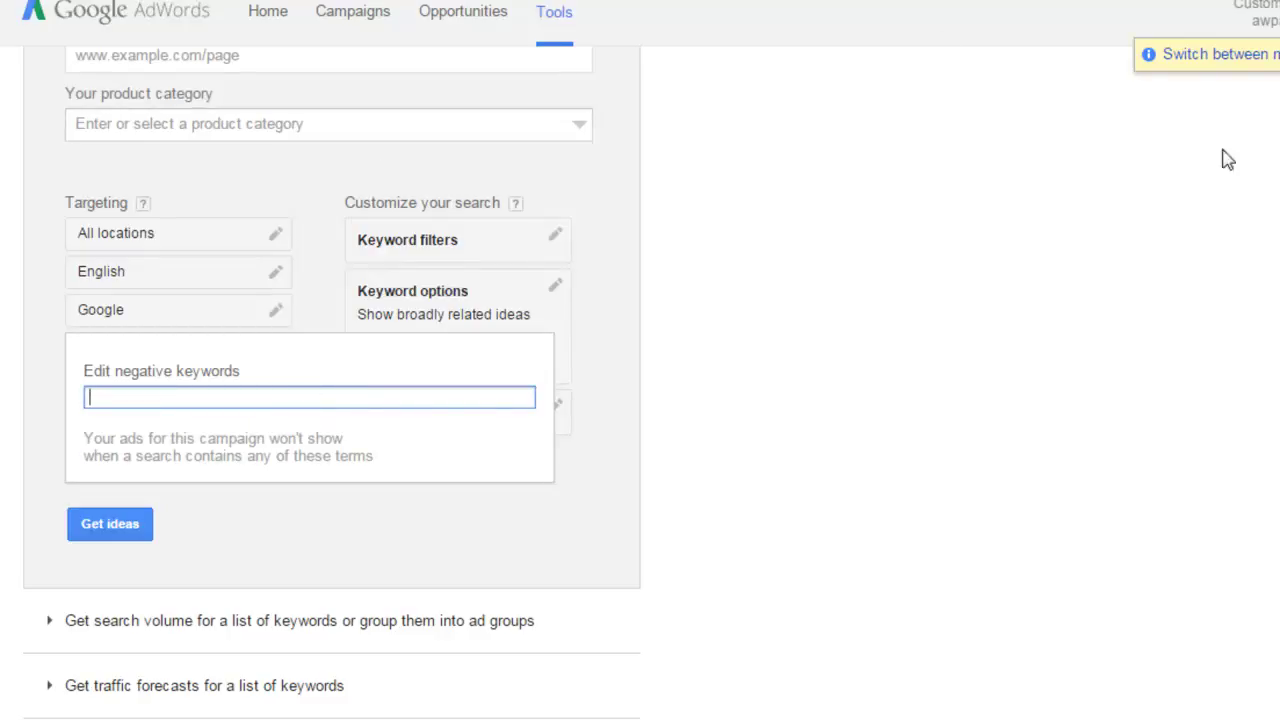
pyautogui.scroll(3, 640, 382)
pyautogui.scroll(-2, 640, 382)
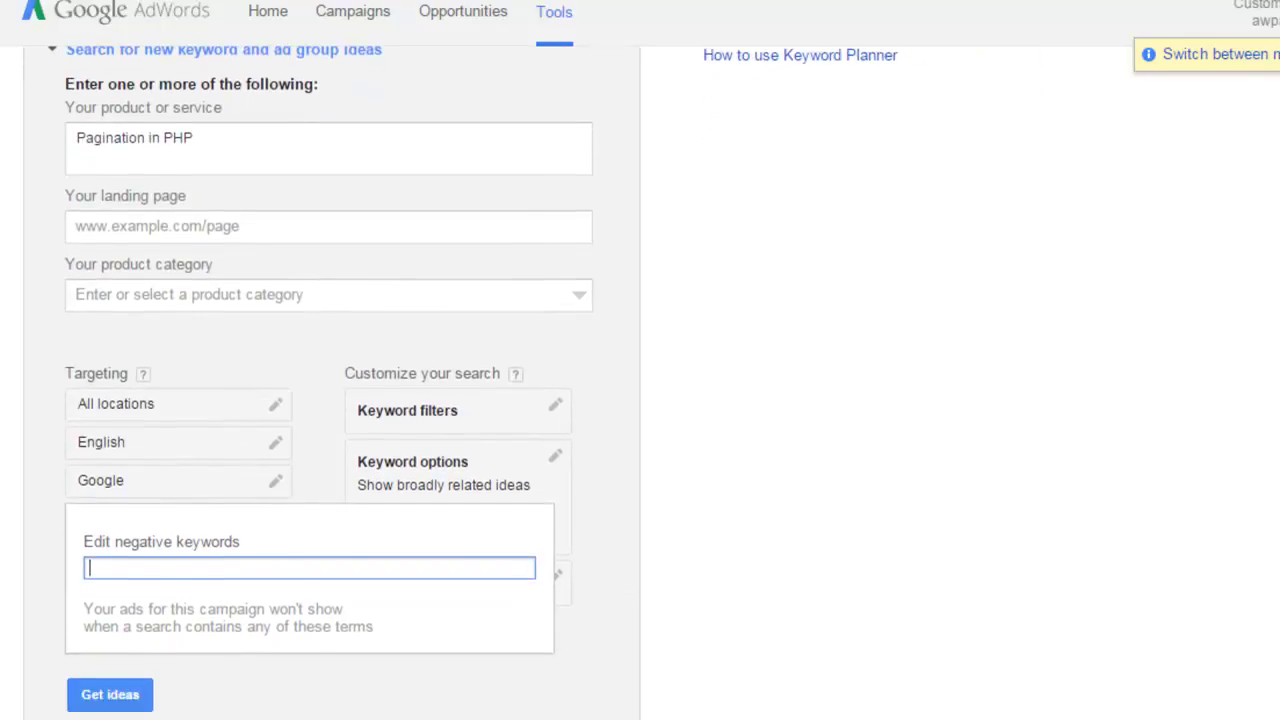
pyautogui.scroll(-1, 1088, 418)
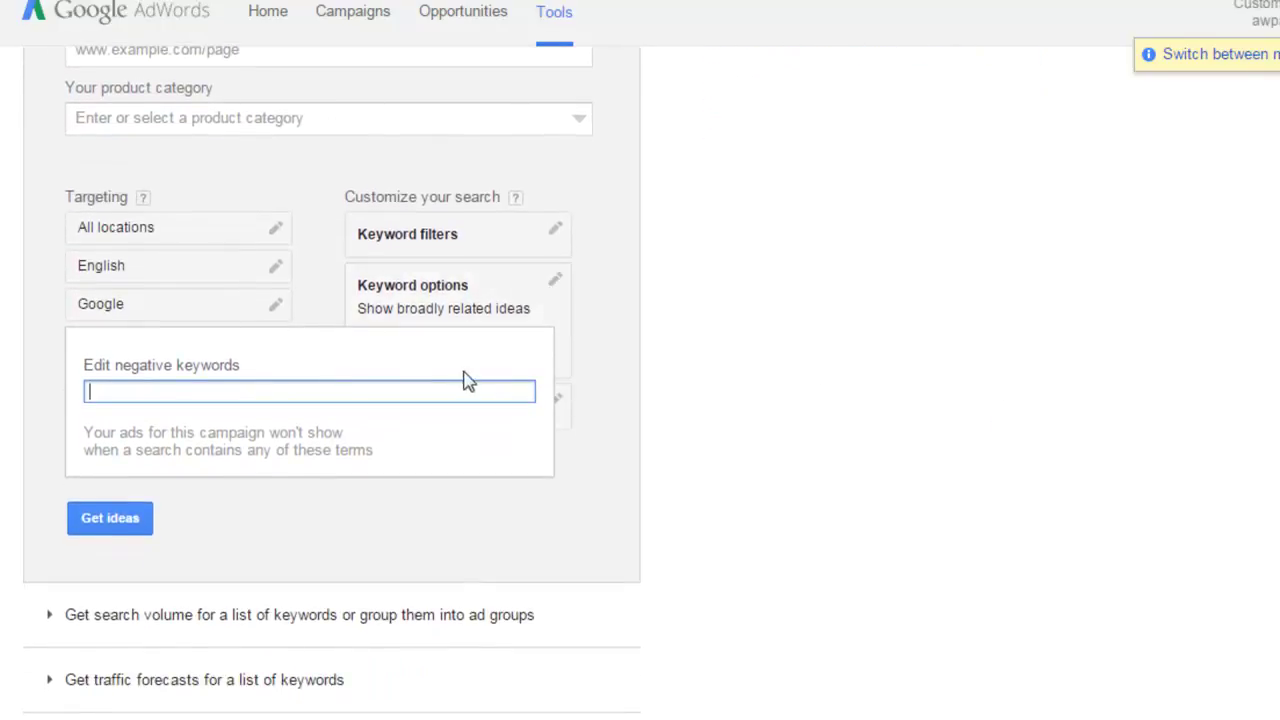
pyautogui.click(790, 392)
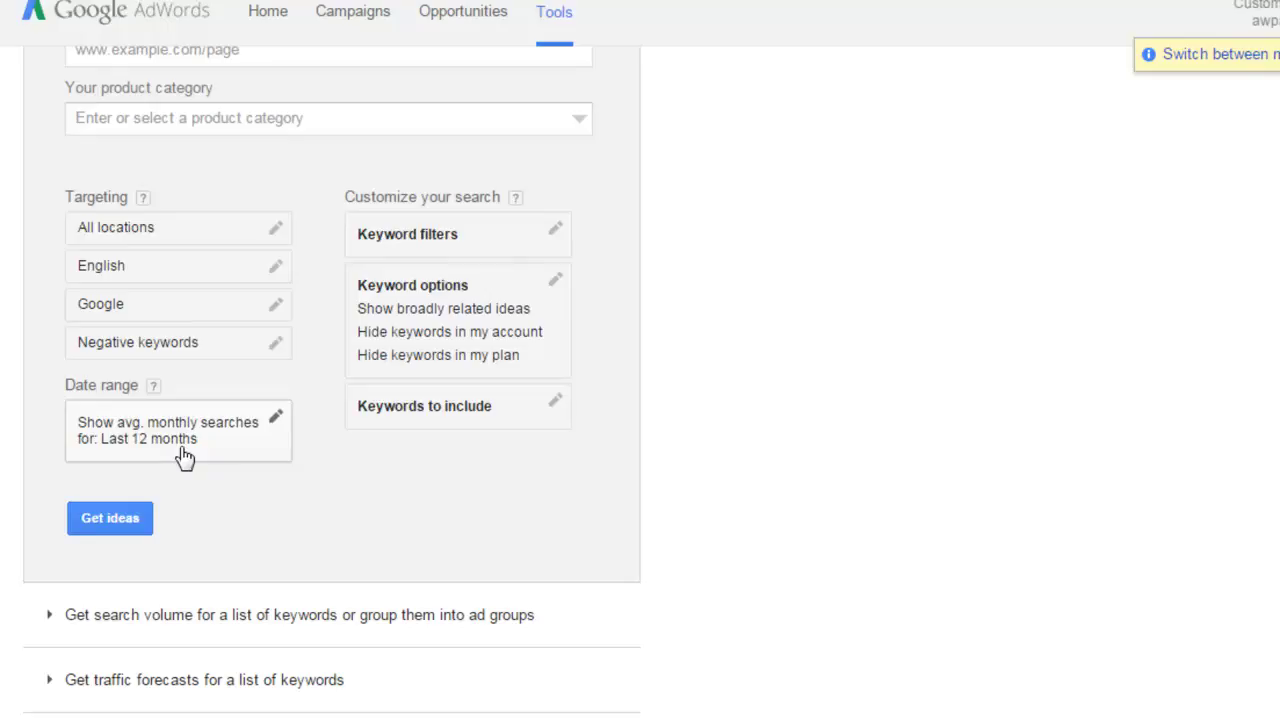
pyautogui.click(275, 418)
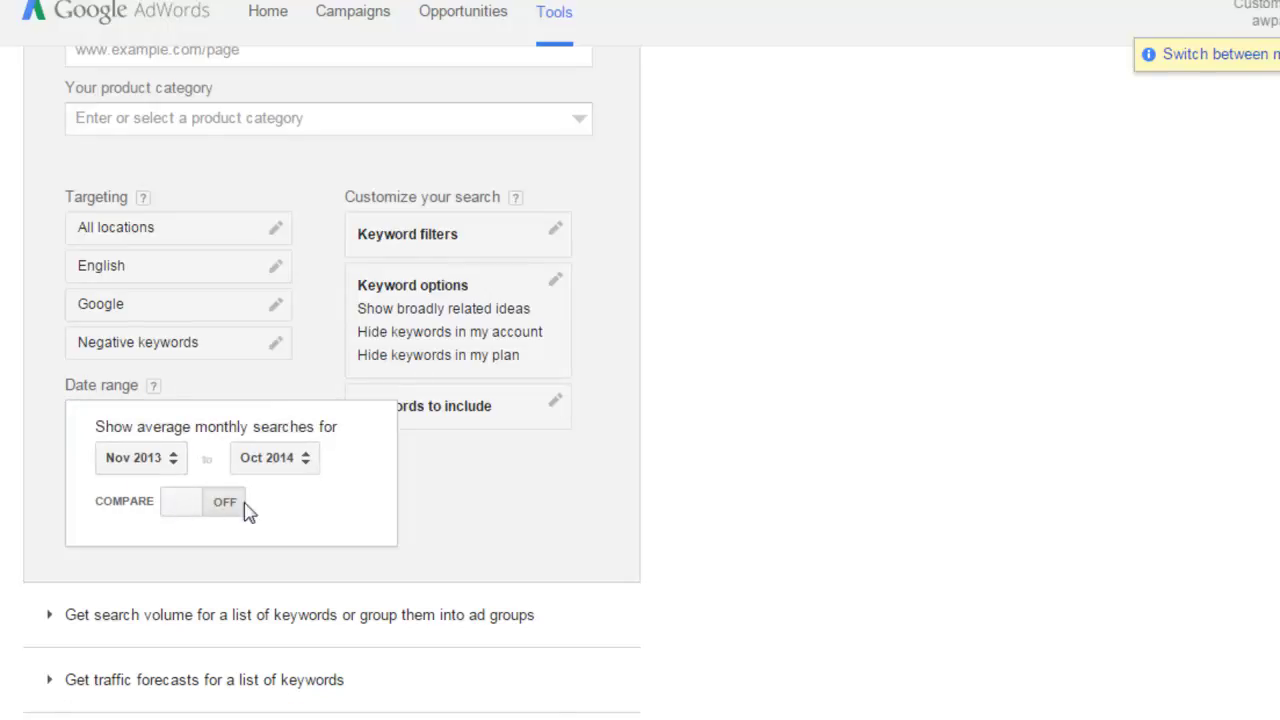
pyautogui.click(850, 446)
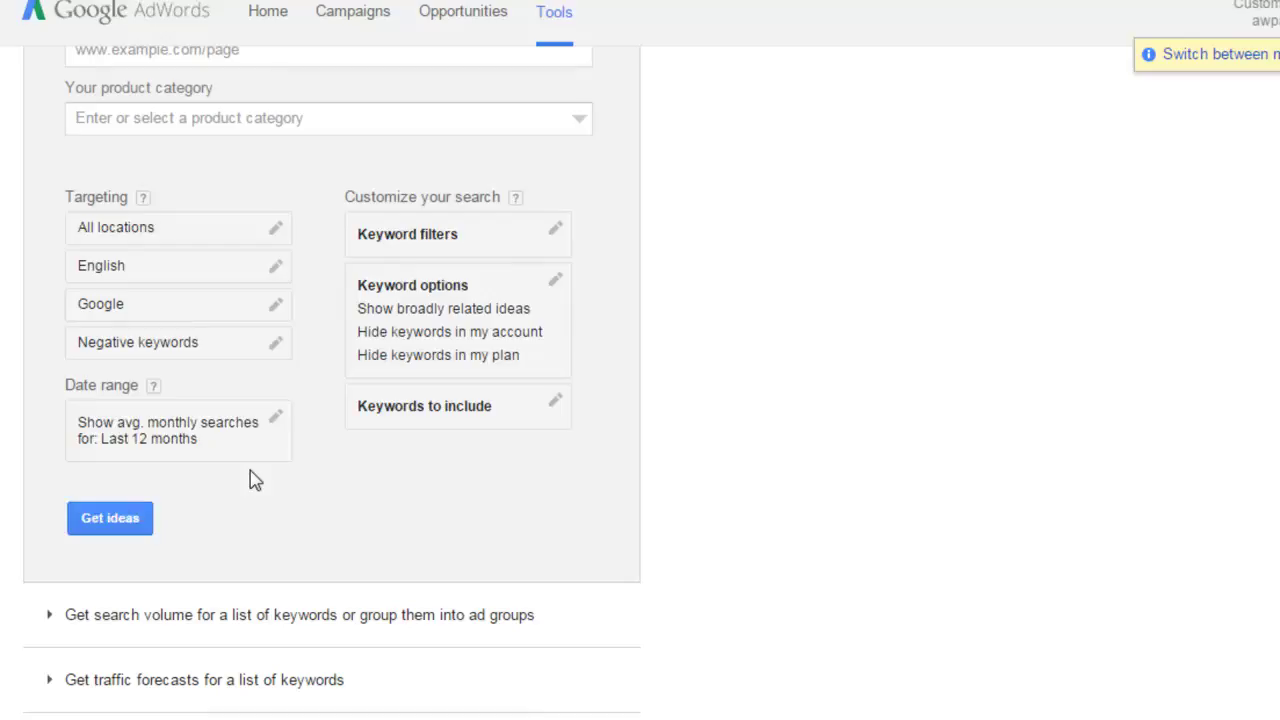
# Review the "Pagination in PHP" entry and get keyword ideas for it.
pyautogui.scroll(2, 330, 380)
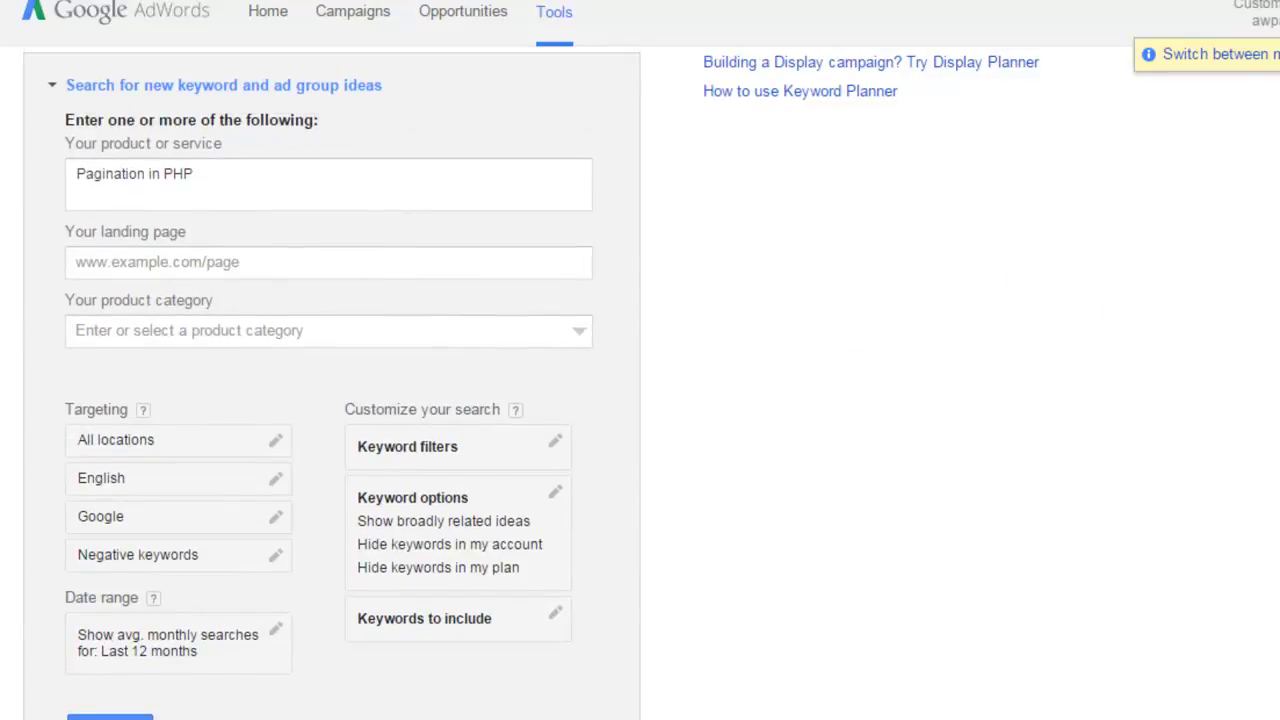
pyautogui.scroll(1, 330, 380)
pyautogui.scroll(-1, 330, 380)
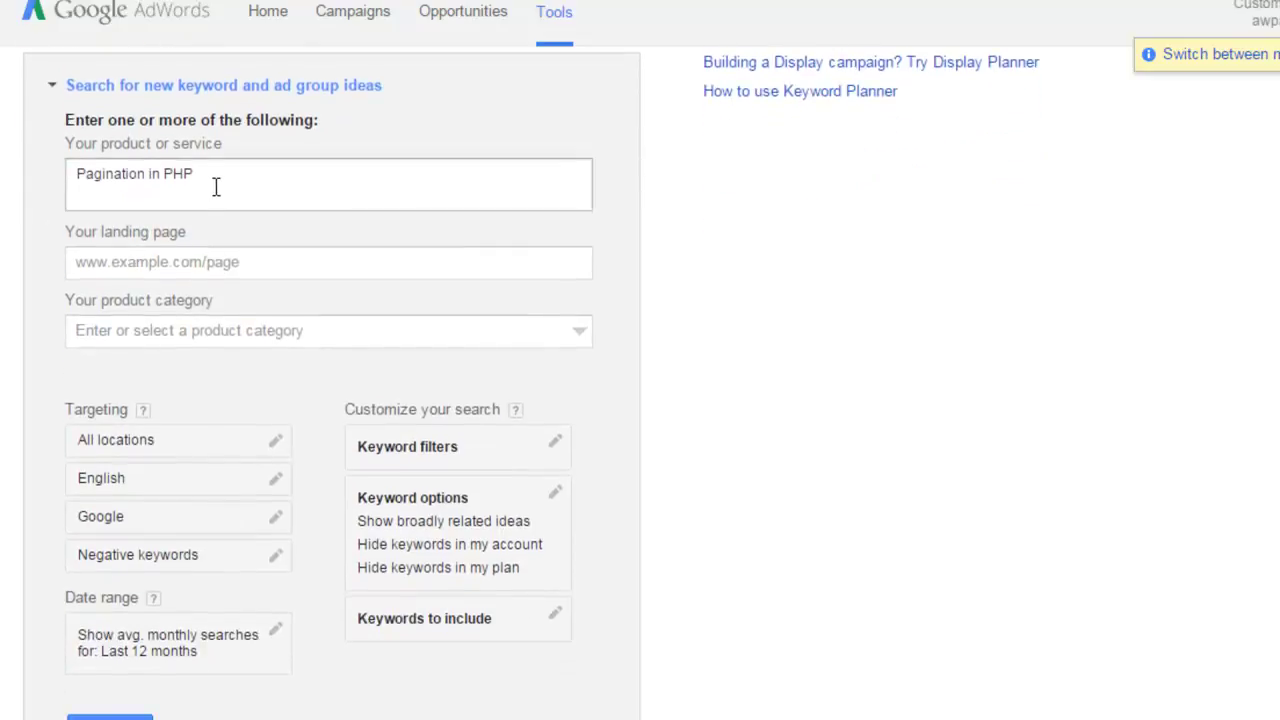
pyautogui.moveTo(192, 177); pyautogui.dragTo(46, 190)
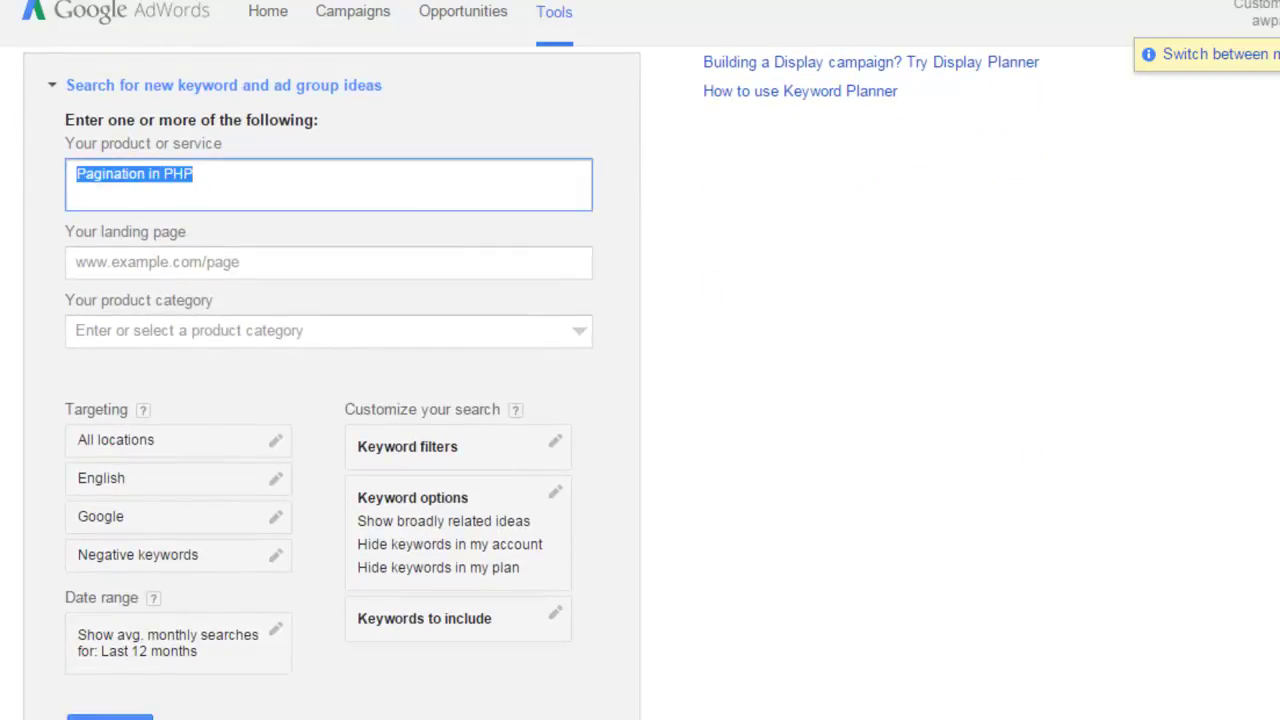
pyautogui.scroll(-3, 520, 480)
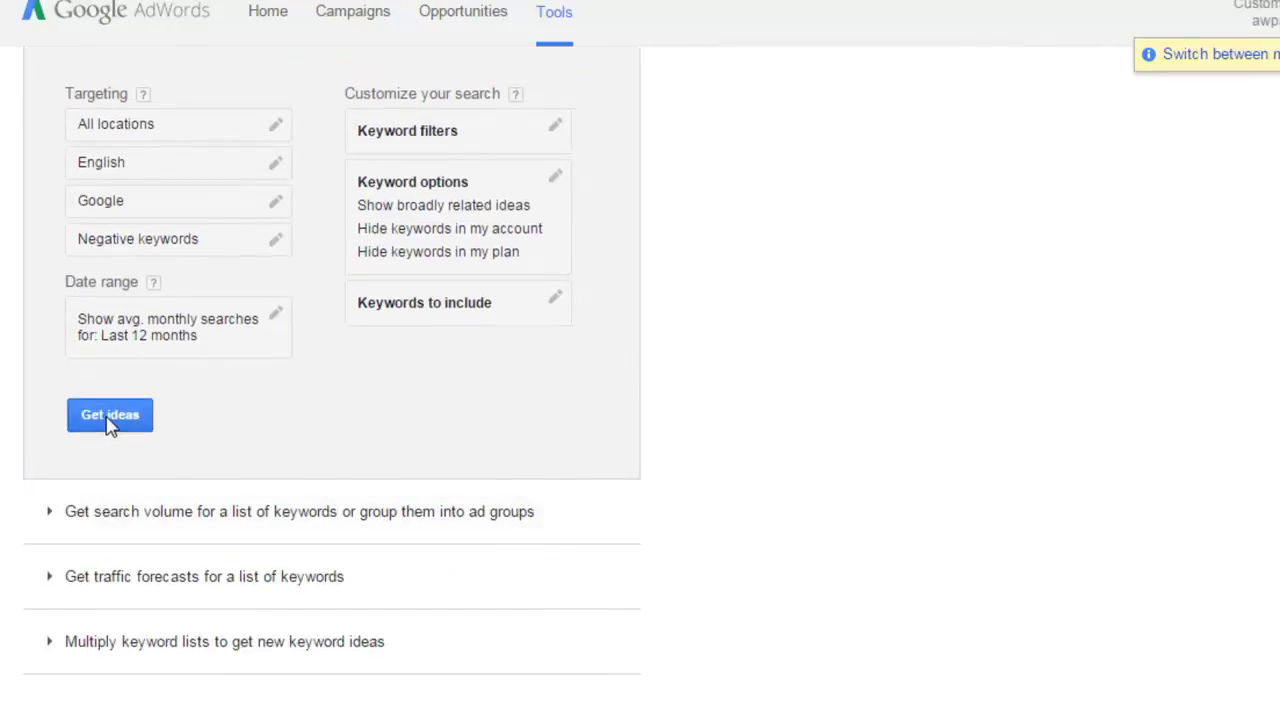
pyautogui.click(110, 415)
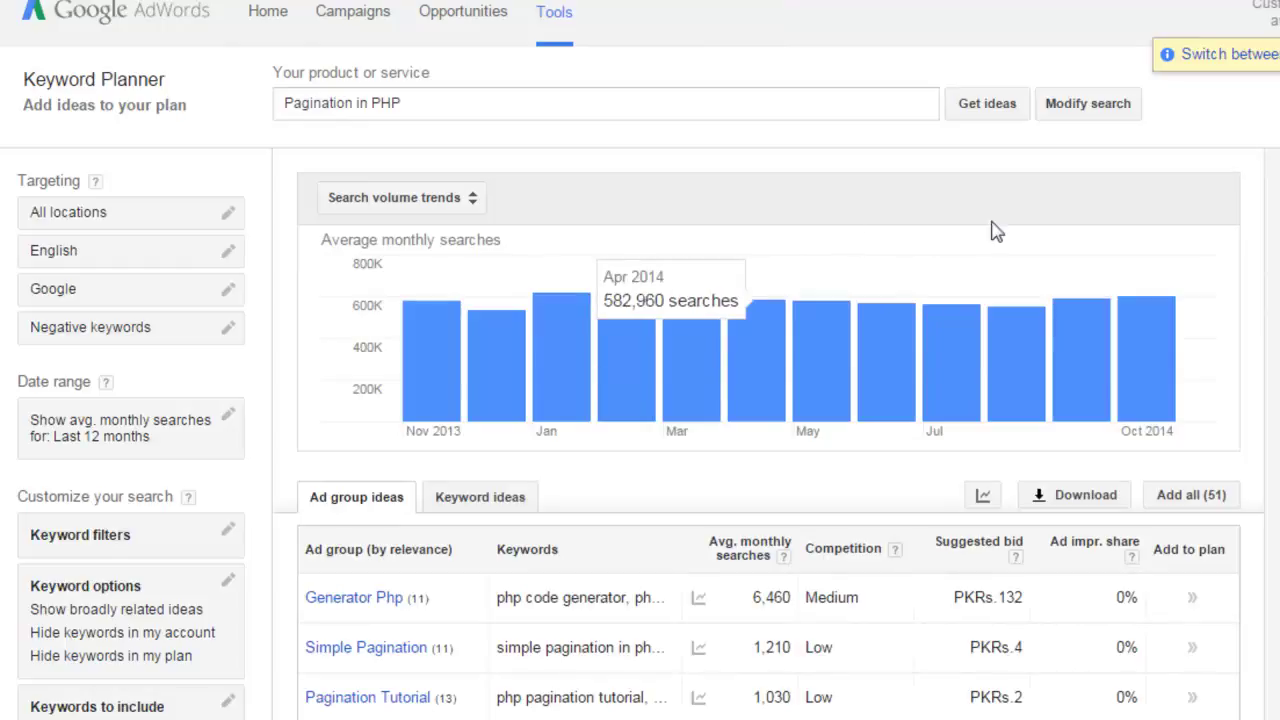
# Switch from ad group ideas to keyword ideas and examine the keywords' average monthly searches, competition and suggested bids.
pyautogui.scroll(-2, 723, 300)
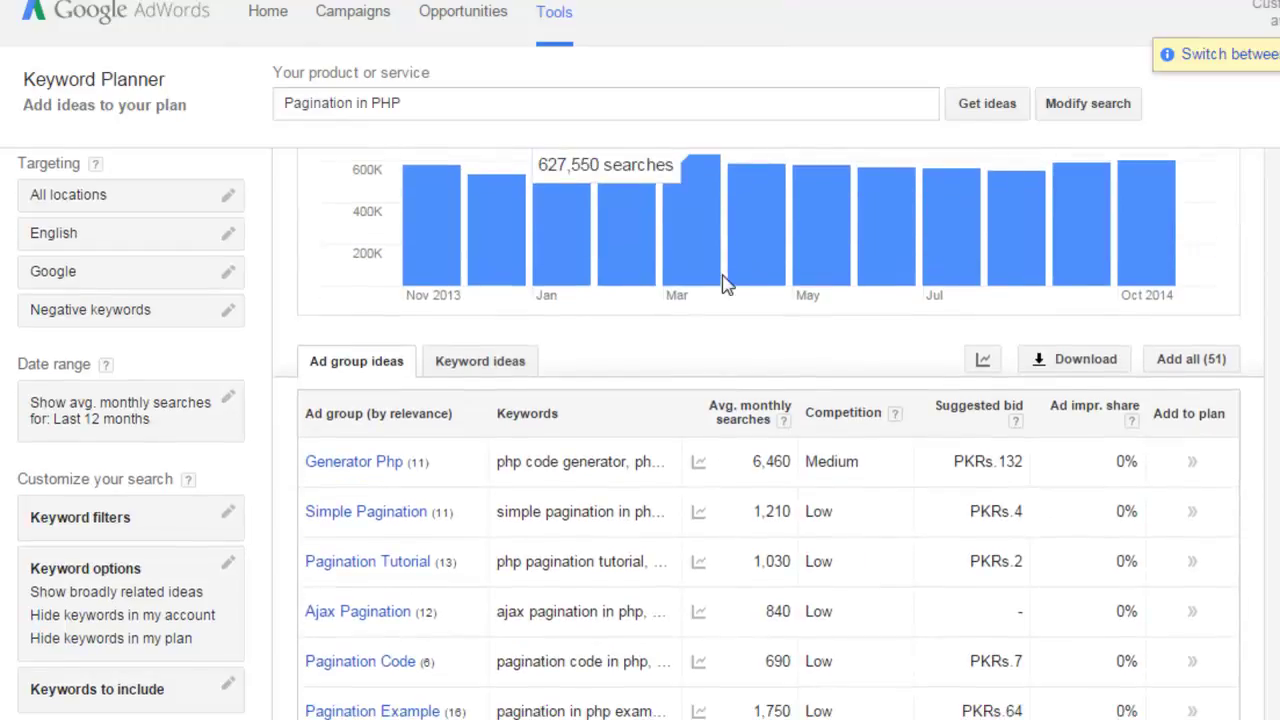
pyautogui.click(502, 370)
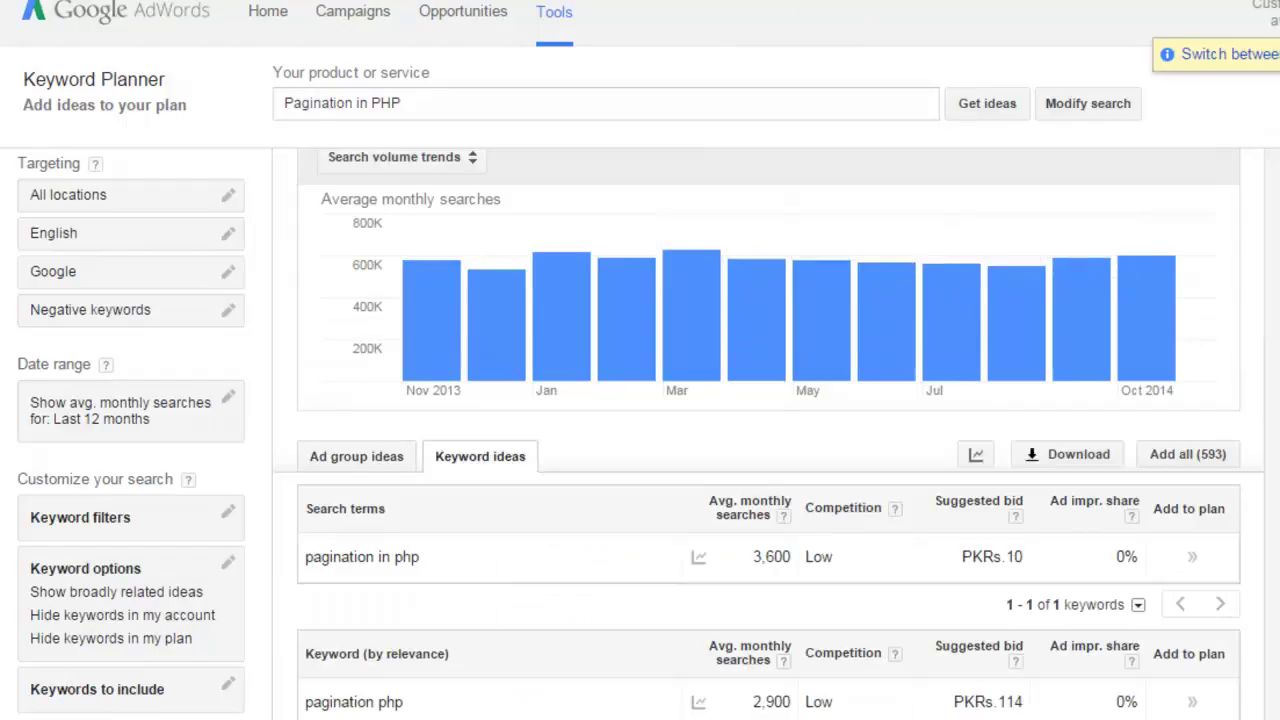
pyautogui.scroll(-3, 768, 430)
pyautogui.scroll(-1, 1125, 300)
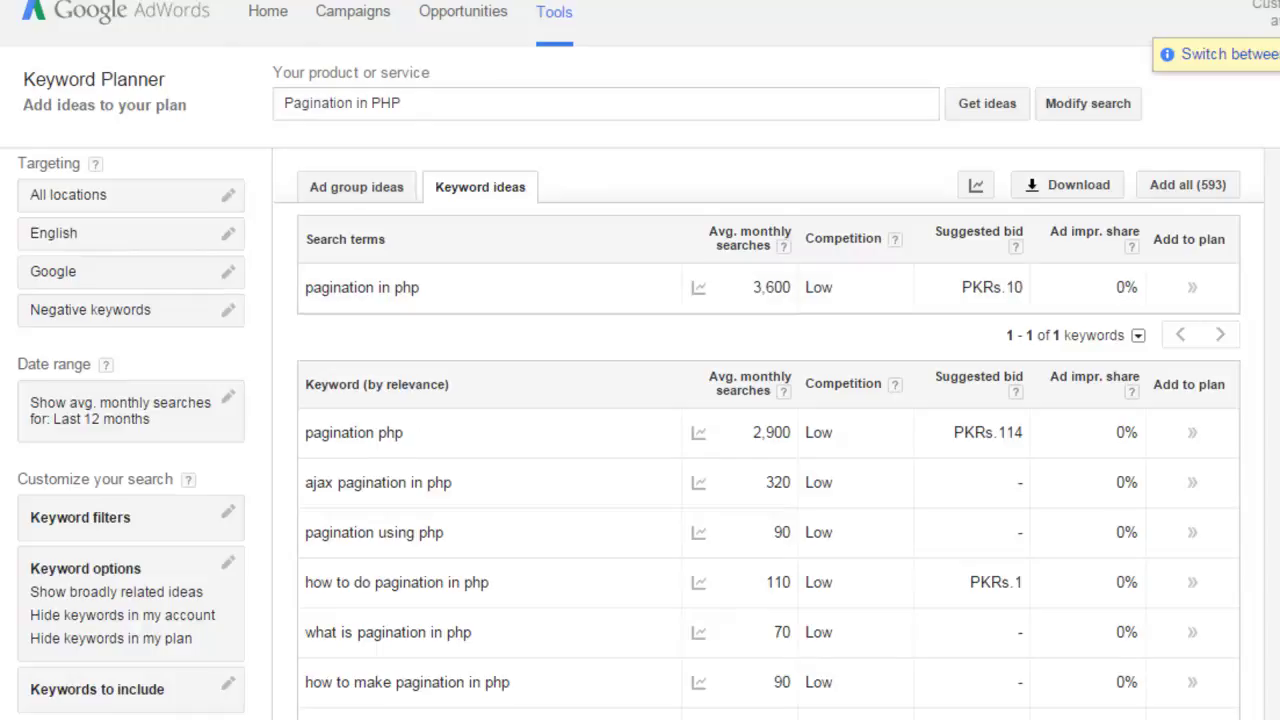
pyautogui.scroll(-2, 768, 450)
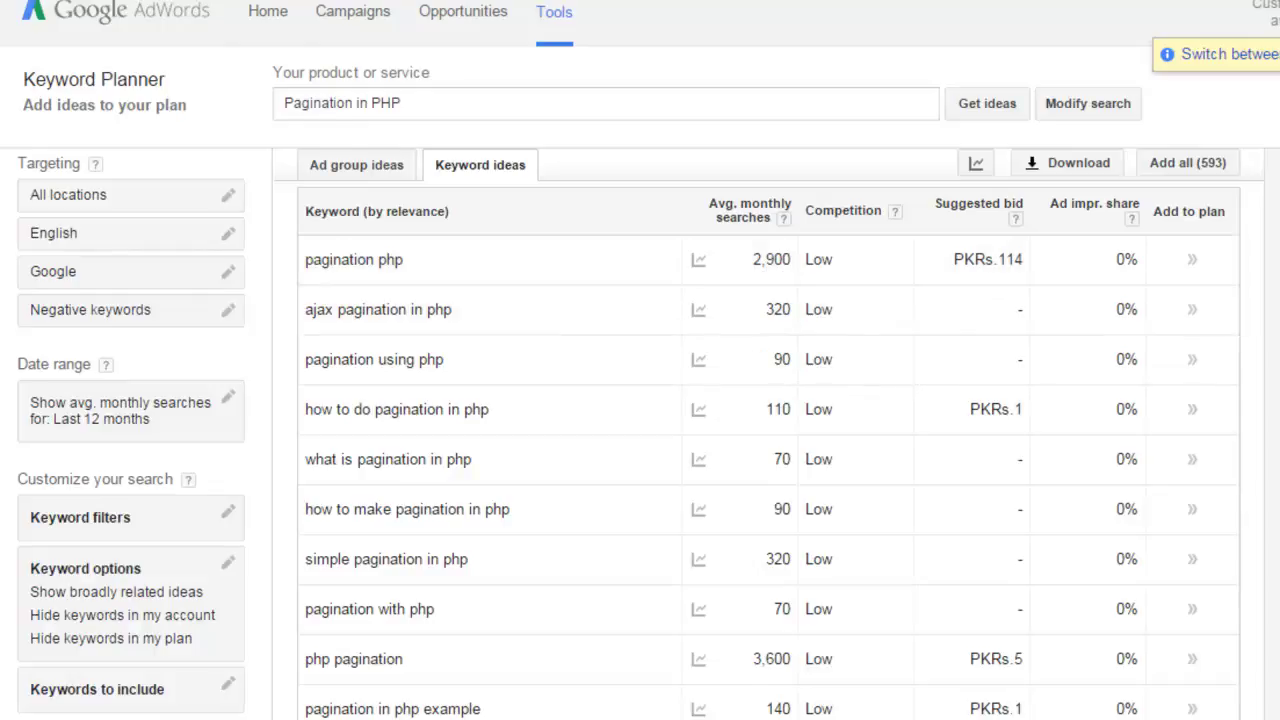
pyautogui.scroll(4, 768, 434)
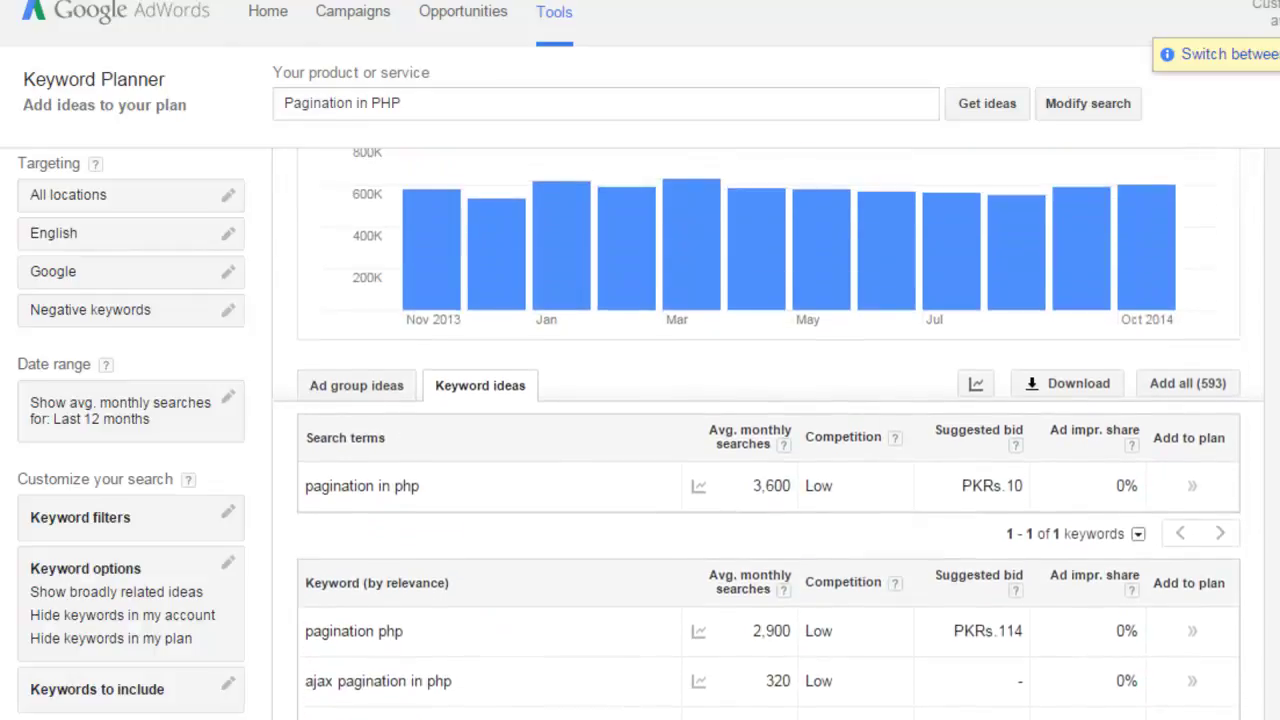
pyautogui.scroll(-2, 768, 434)
pyautogui.scroll(-1, 929, 300)
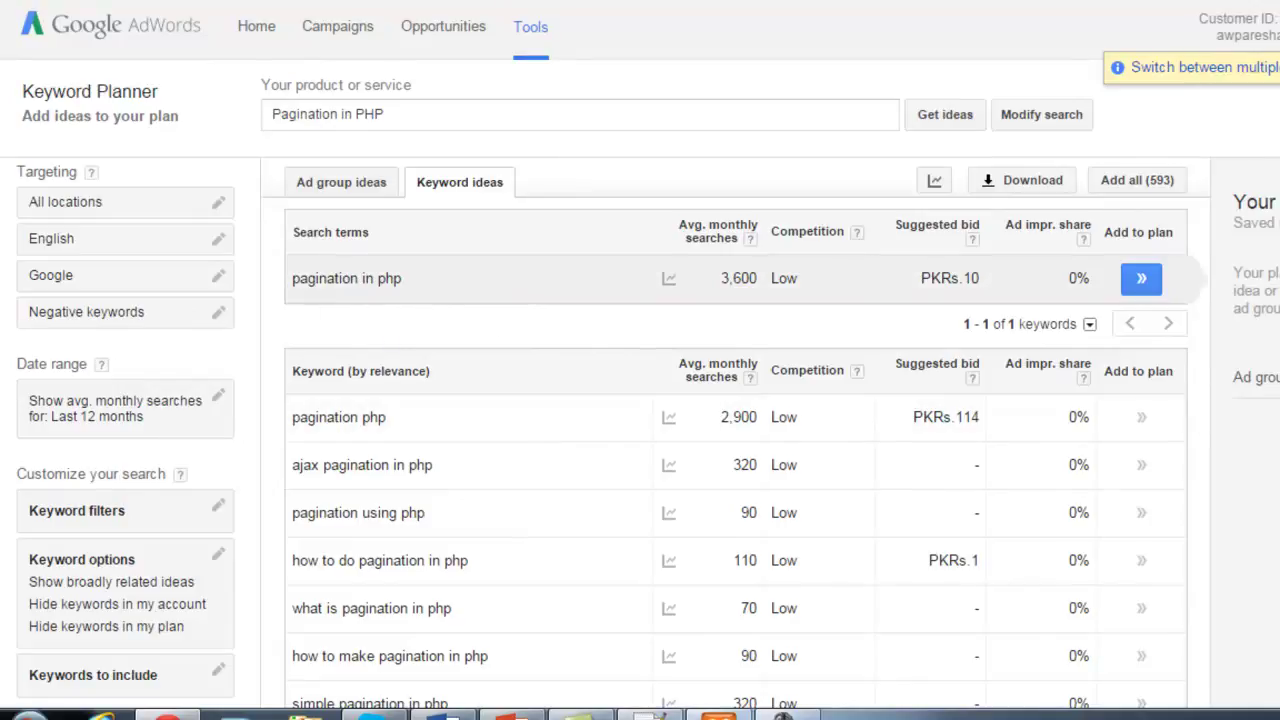
# Examine the first page of keyword ideas, comparing average monthly searches, competition and suggested bids down to the end of the list.
pyautogui.scroll(-2, 960, 280)
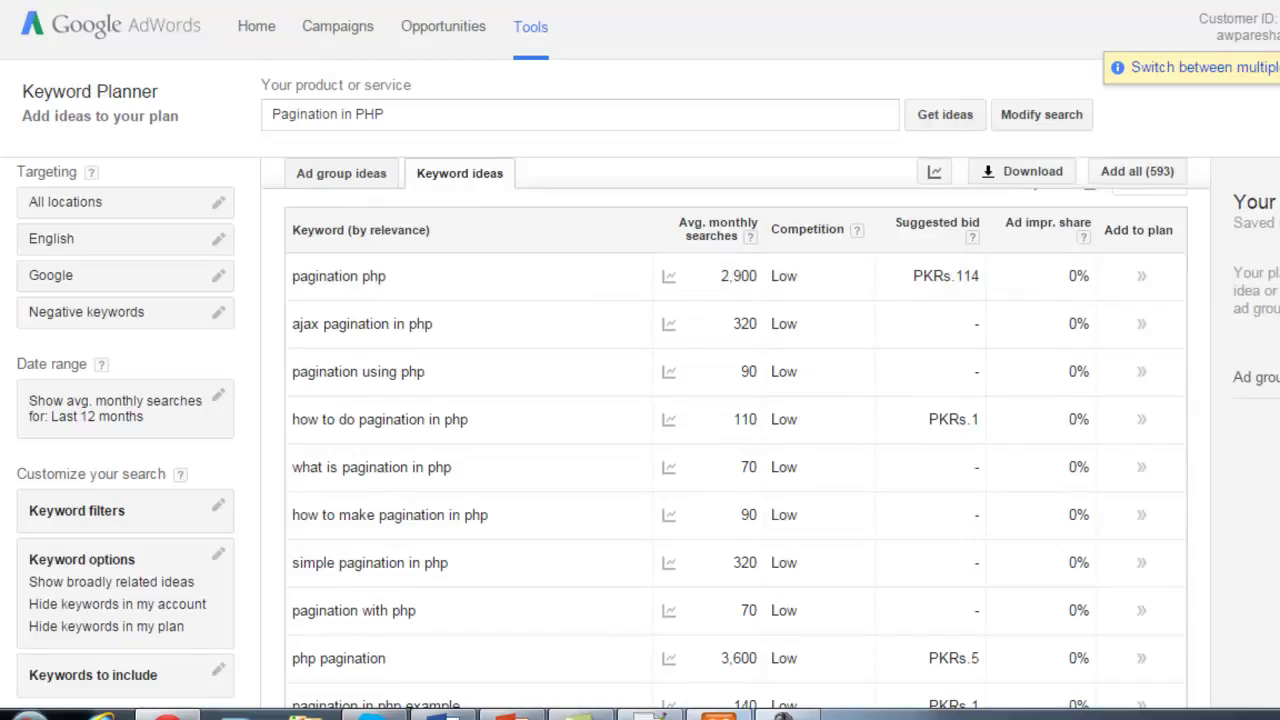
pyautogui.scroll(-2, 736, 470)
pyautogui.scroll(1, 736, 470)
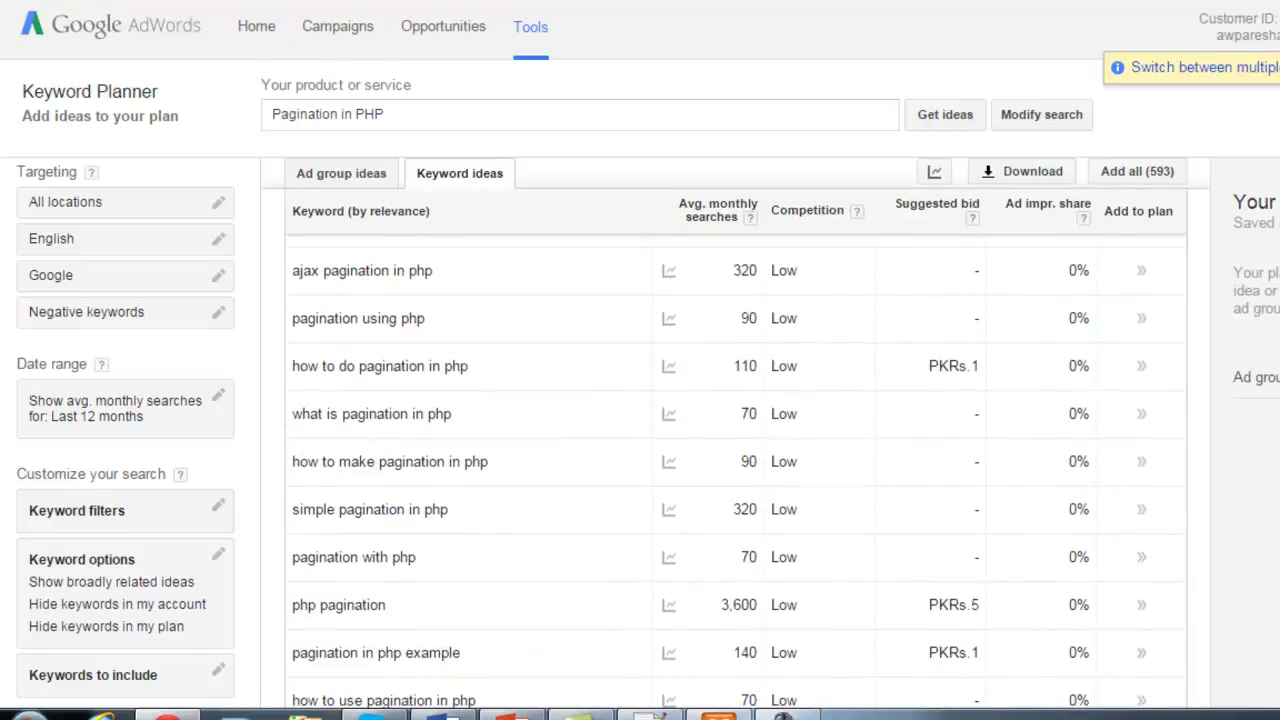
pyautogui.scroll(-1, 736, 470)
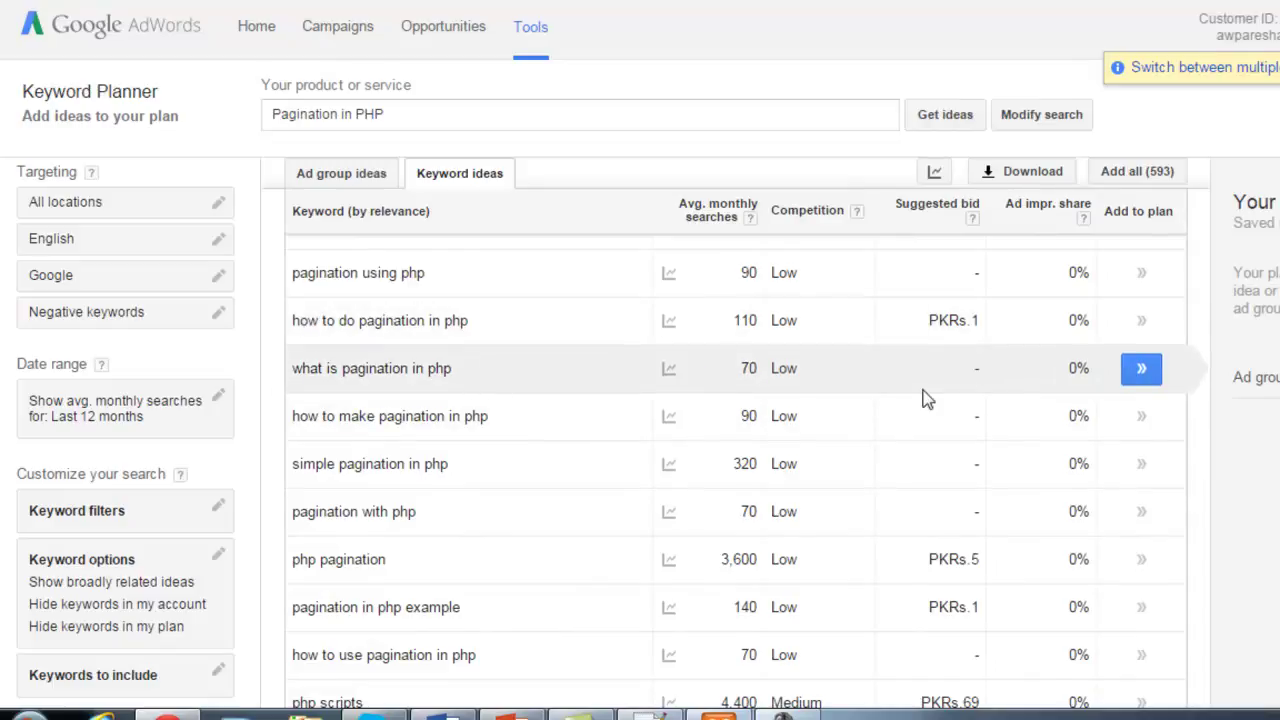
pyautogui.scroll(-4, 736, 470)
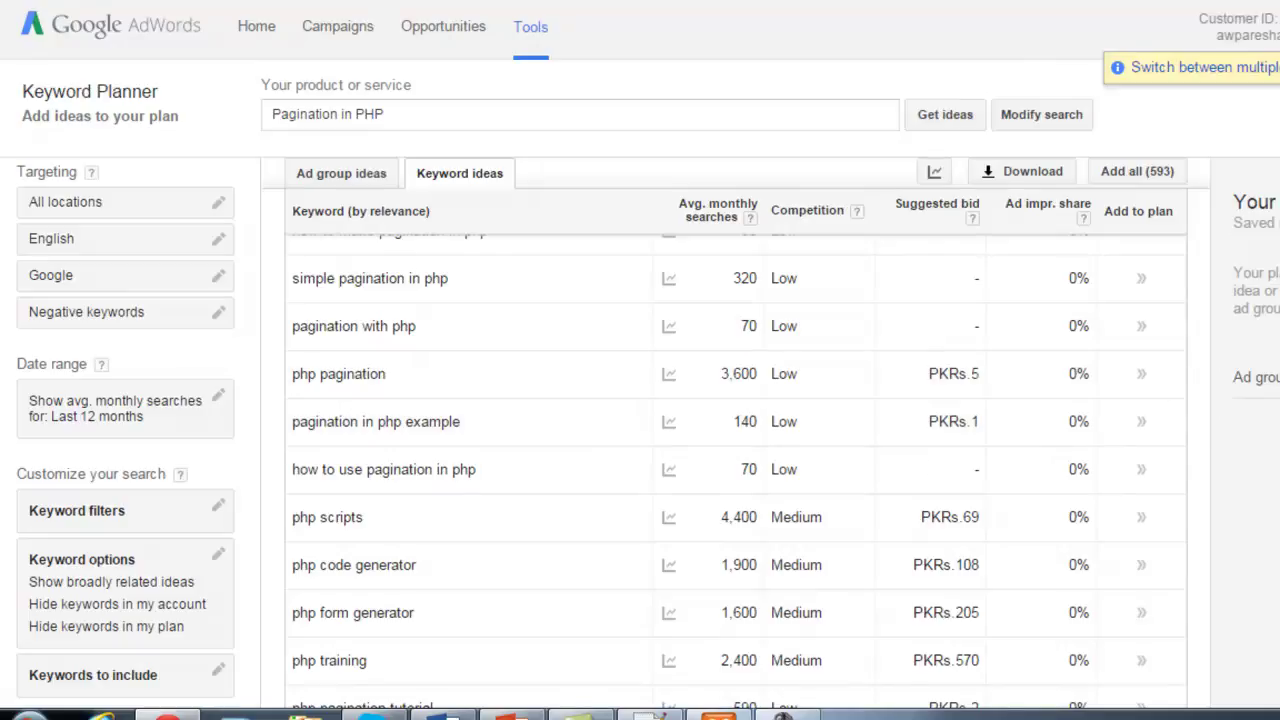
pyautogui.scroll(-3, 736, 480)
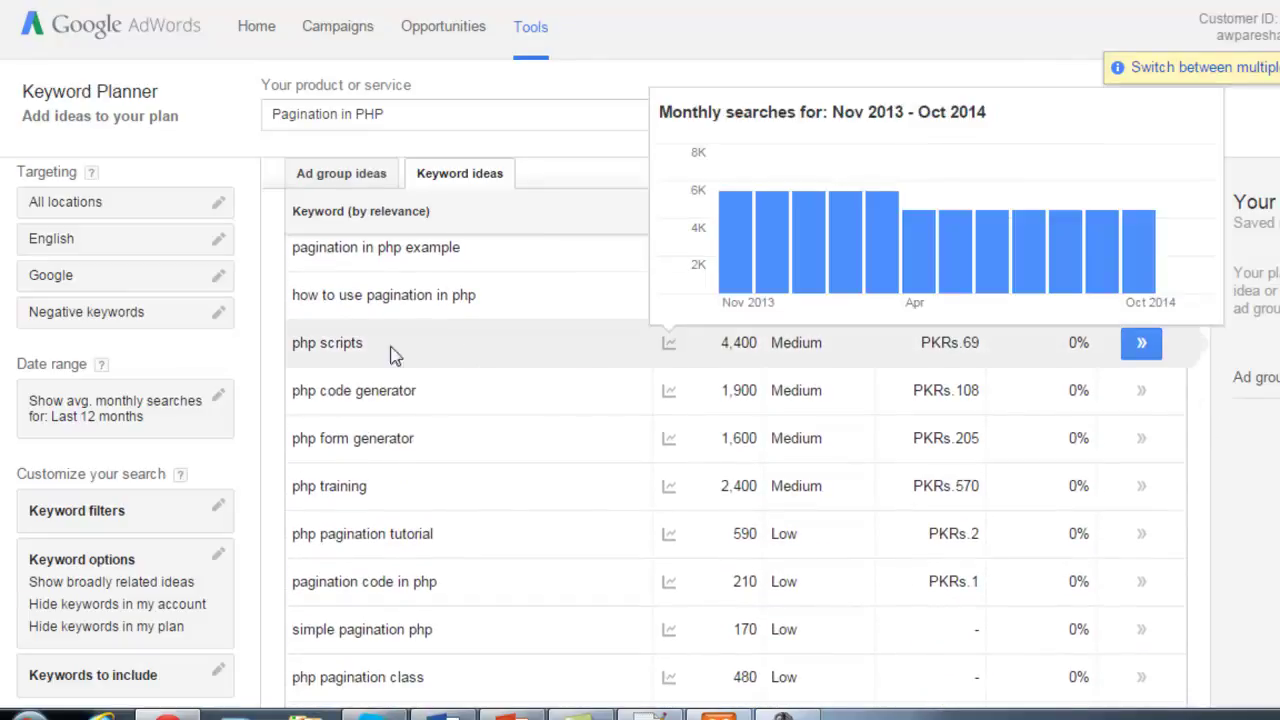
pyautogui.scroll(-1, 736, 460)
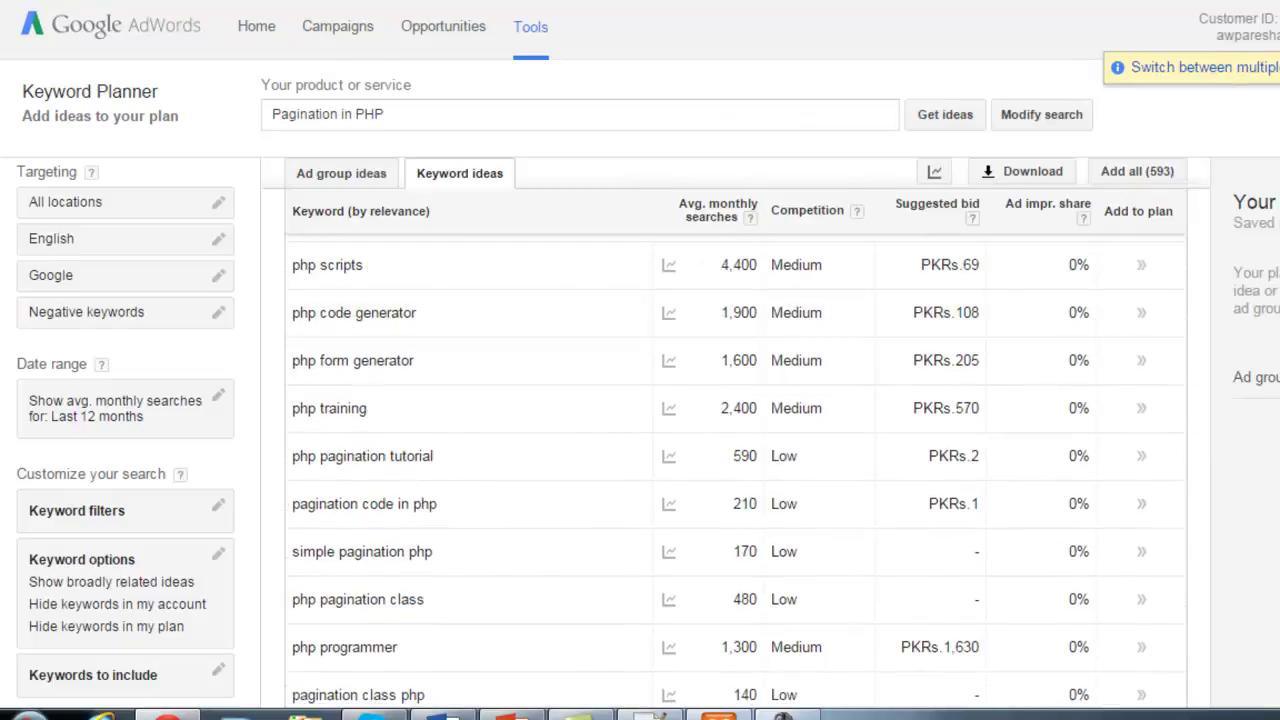
pyautogui.scroll(-5, 736, 470)
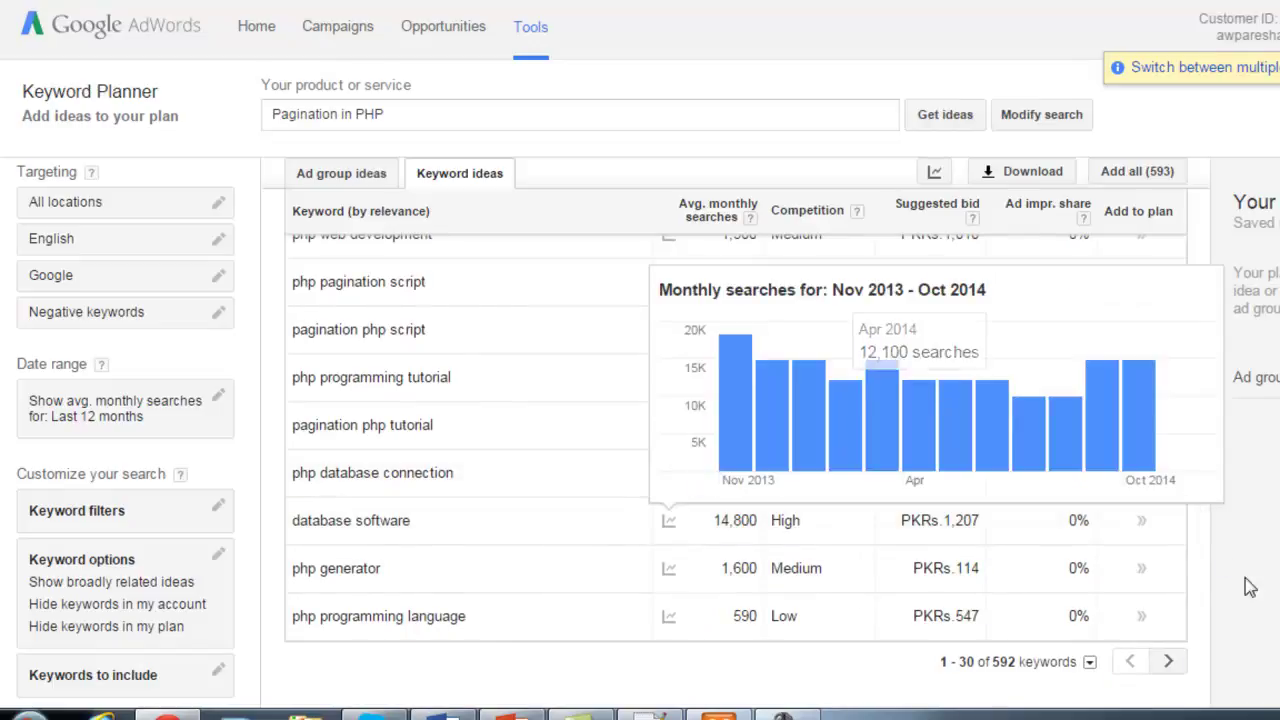
# Compare the "pagination in php" search term with the most relevant keyword ideas and the average monthly searches chart.
pyautogui.scroll(7, 736, 470)
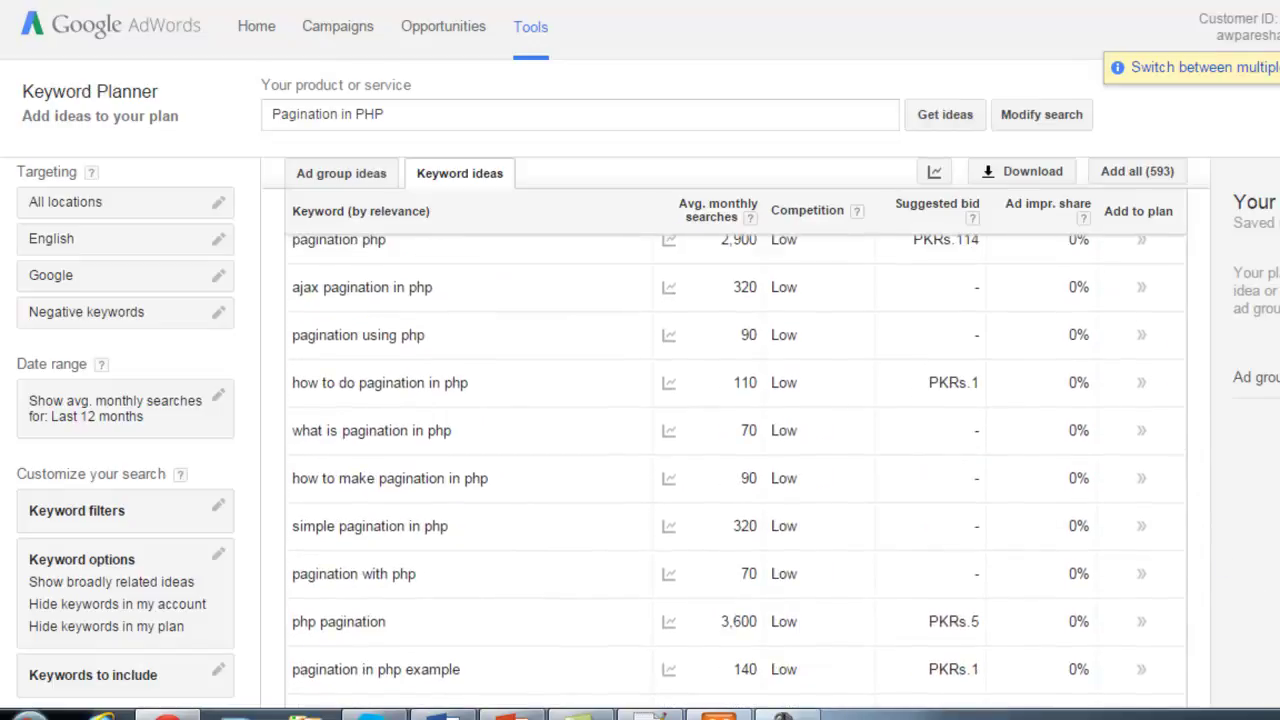
pyautogui.scroll(-2, 736, 437)
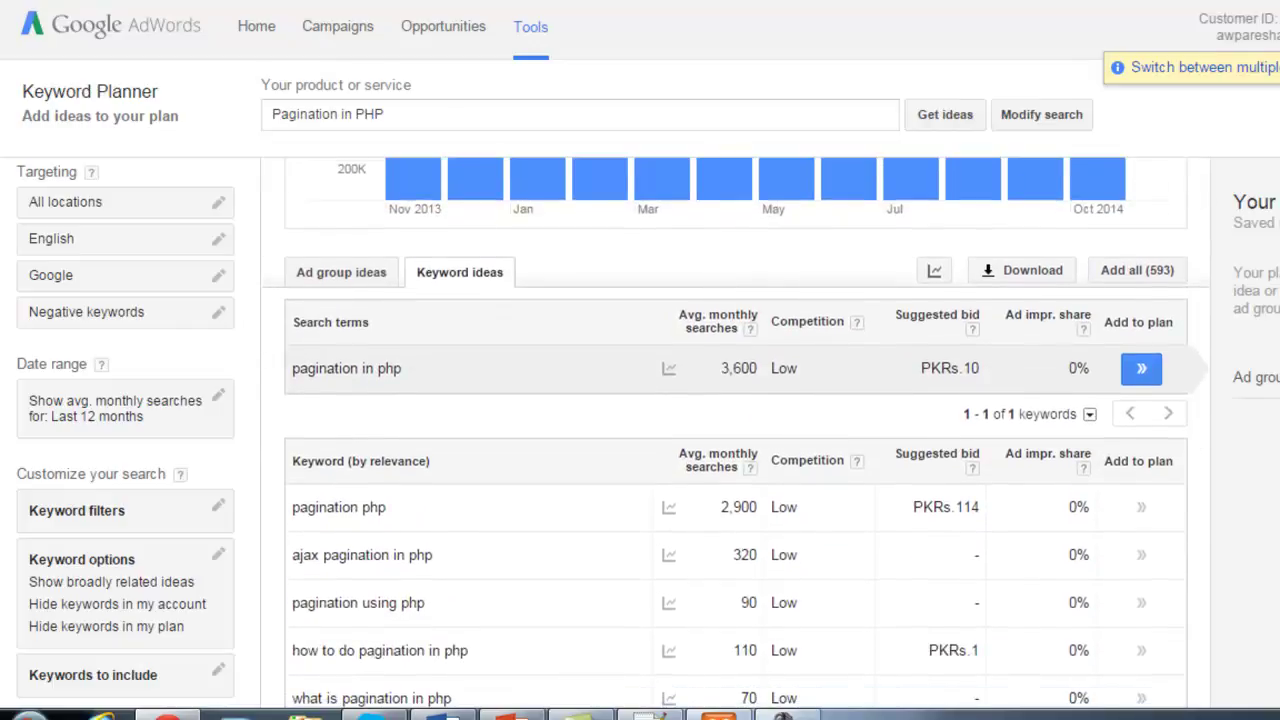
pyautogui.scroll(2, 736, 437)
pyautogui.scroll(-2, 736, 437)
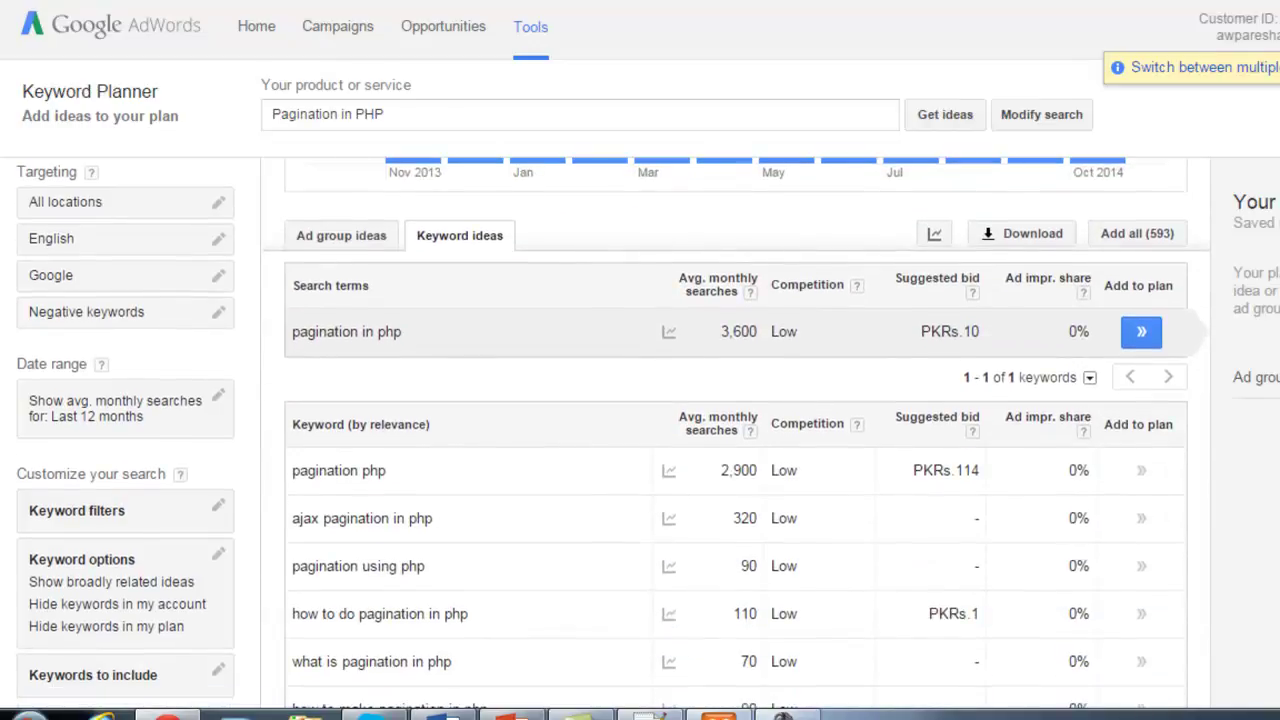
pyautogui.scroll(3, 736, 437)
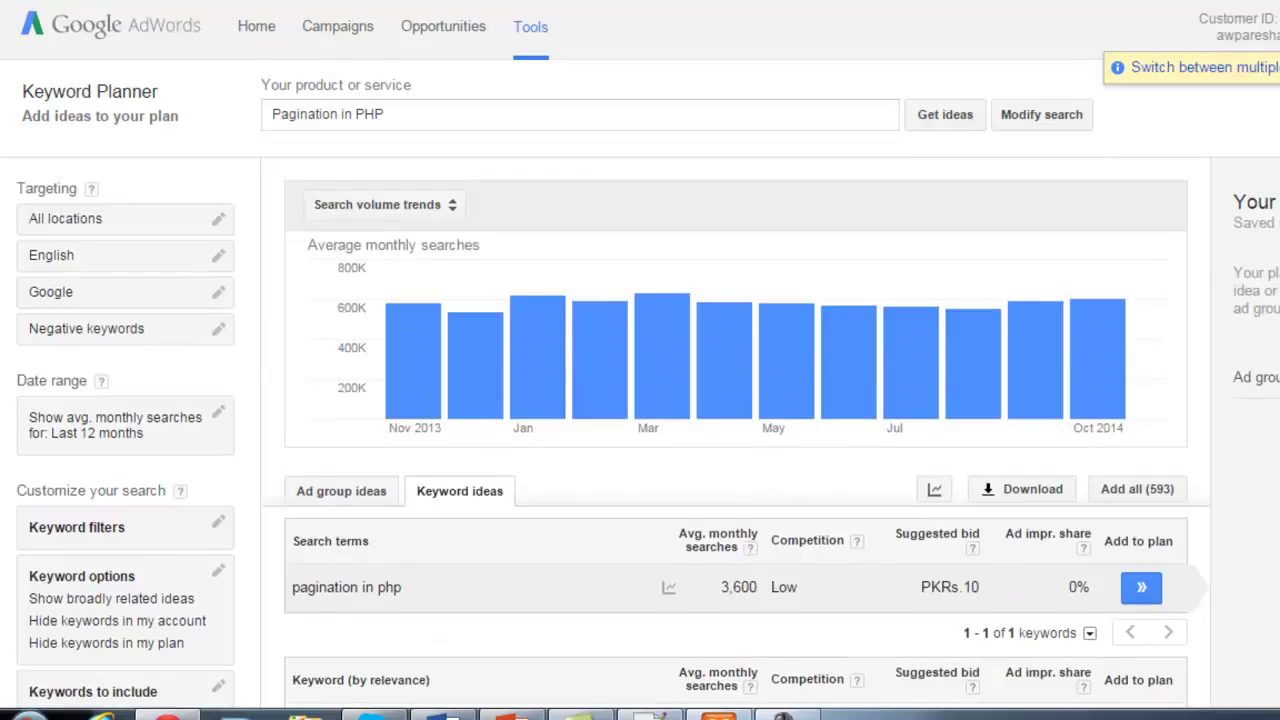
pyautogui.scroll(-4, 736, 437)
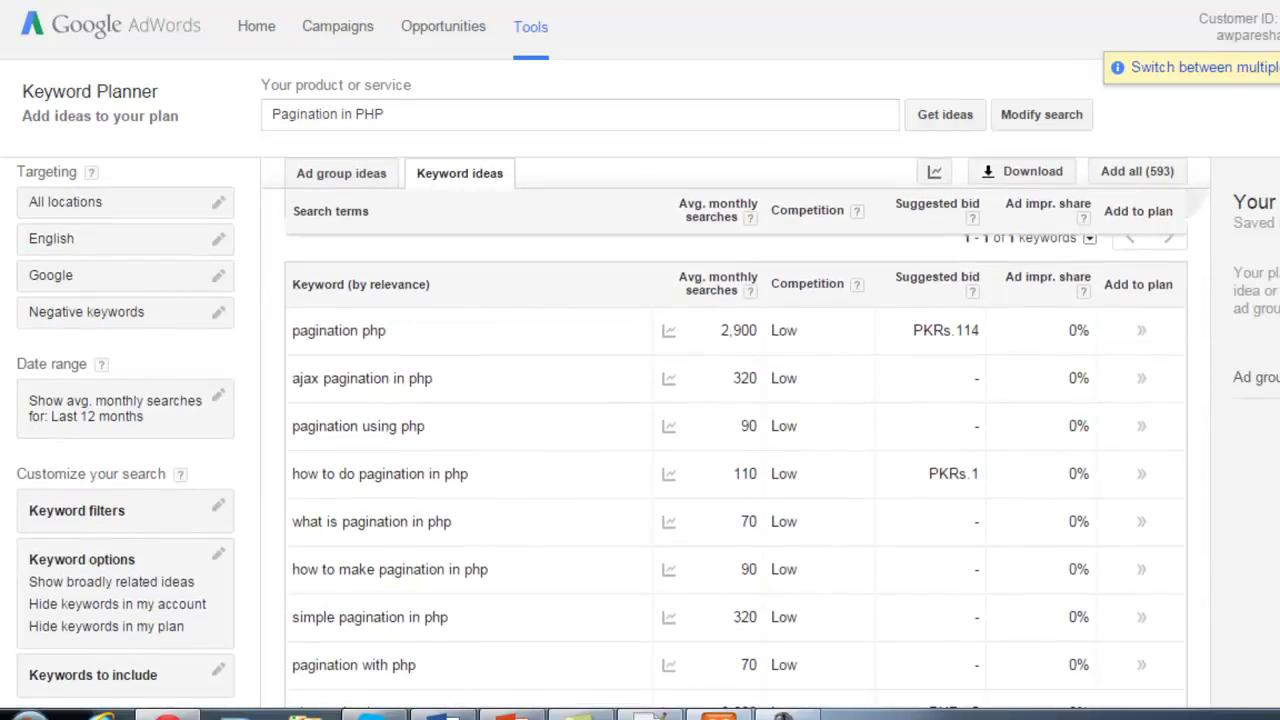
pyautogui.scroll(3, 736, 437)
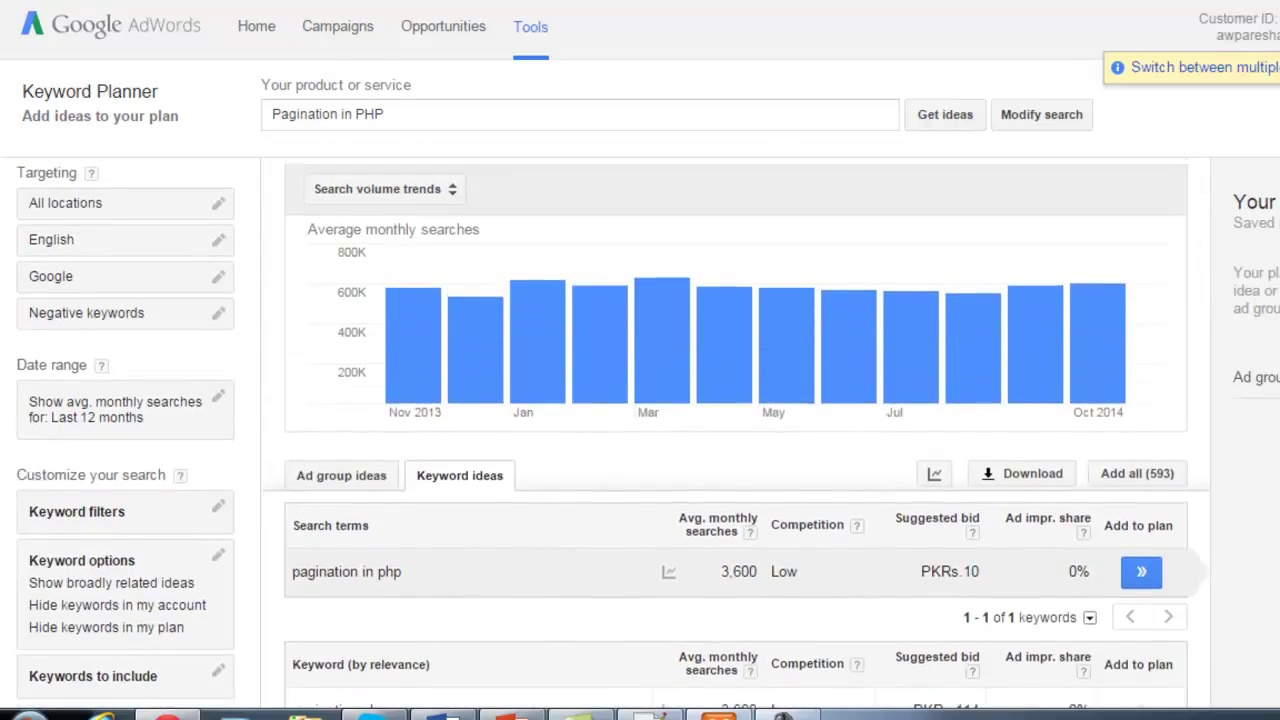
pyautogui.scroll(-3, 736, 437)
pyautogui.scroll(-1, 736, 437)
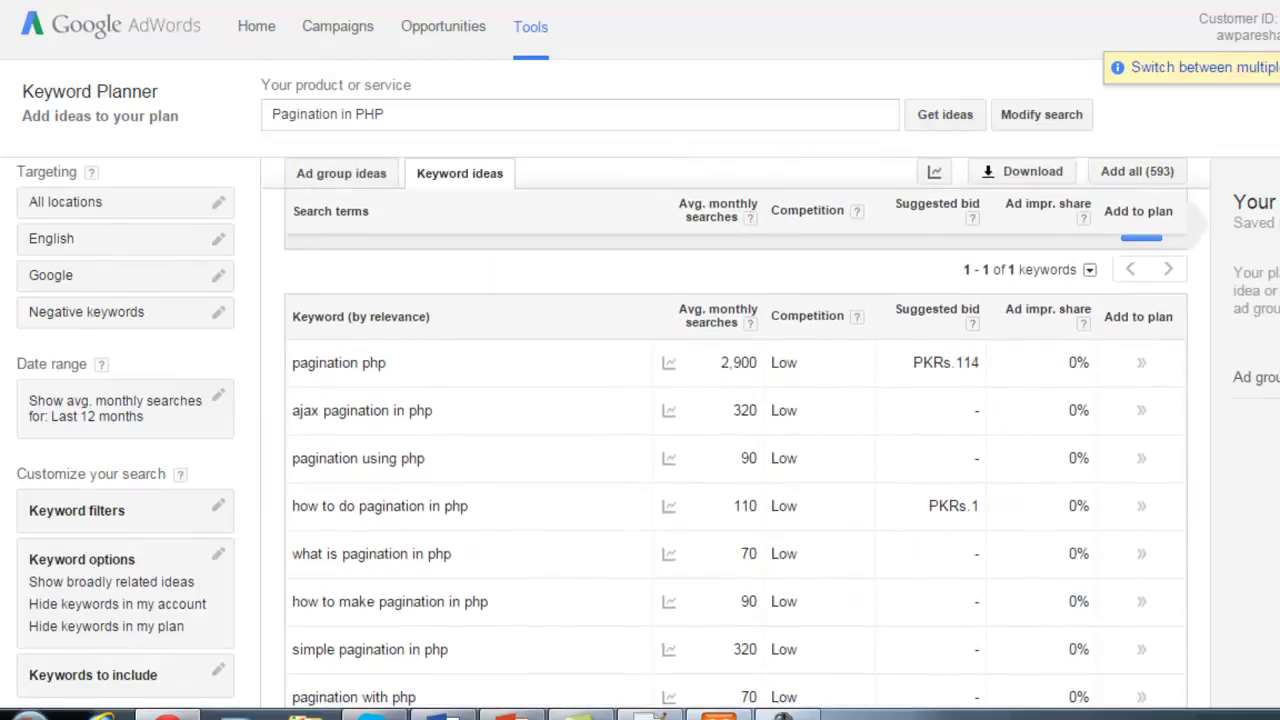
pyautogui.scroll(4, 736, 437)
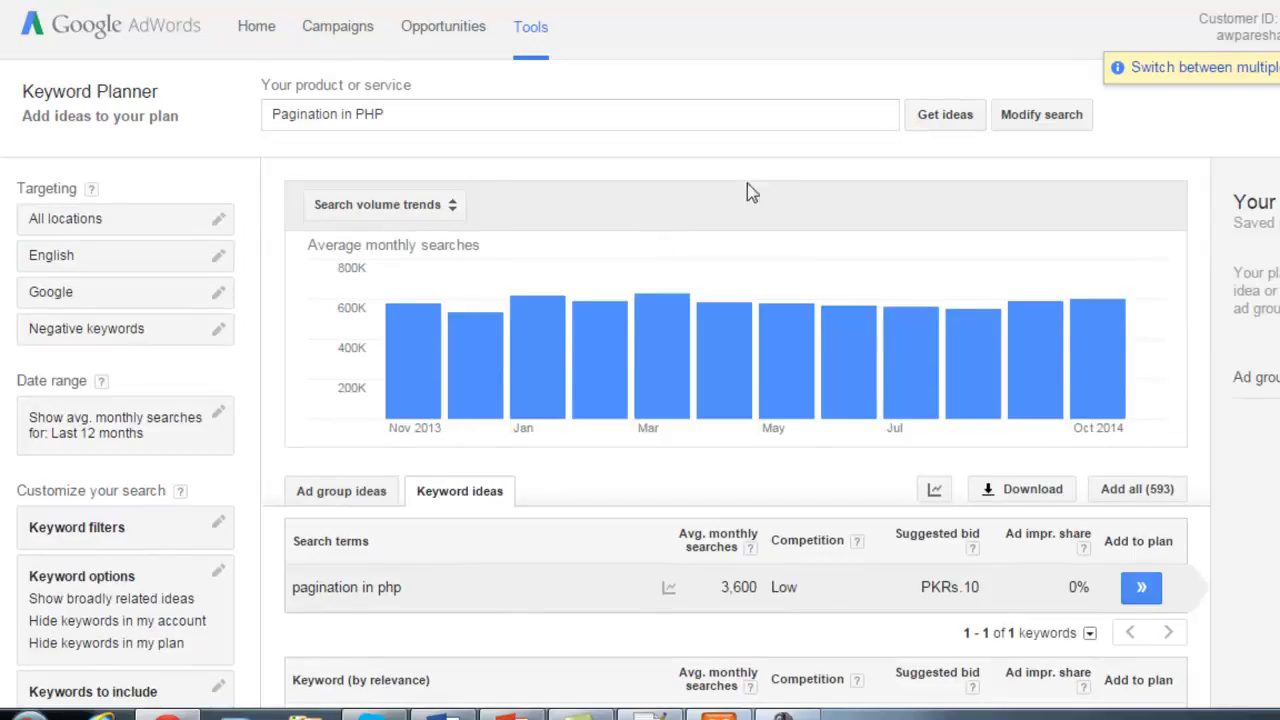
pyautogui.scroll(-5, 736, 437)
pyautogui.scroll(4, 736, 437)
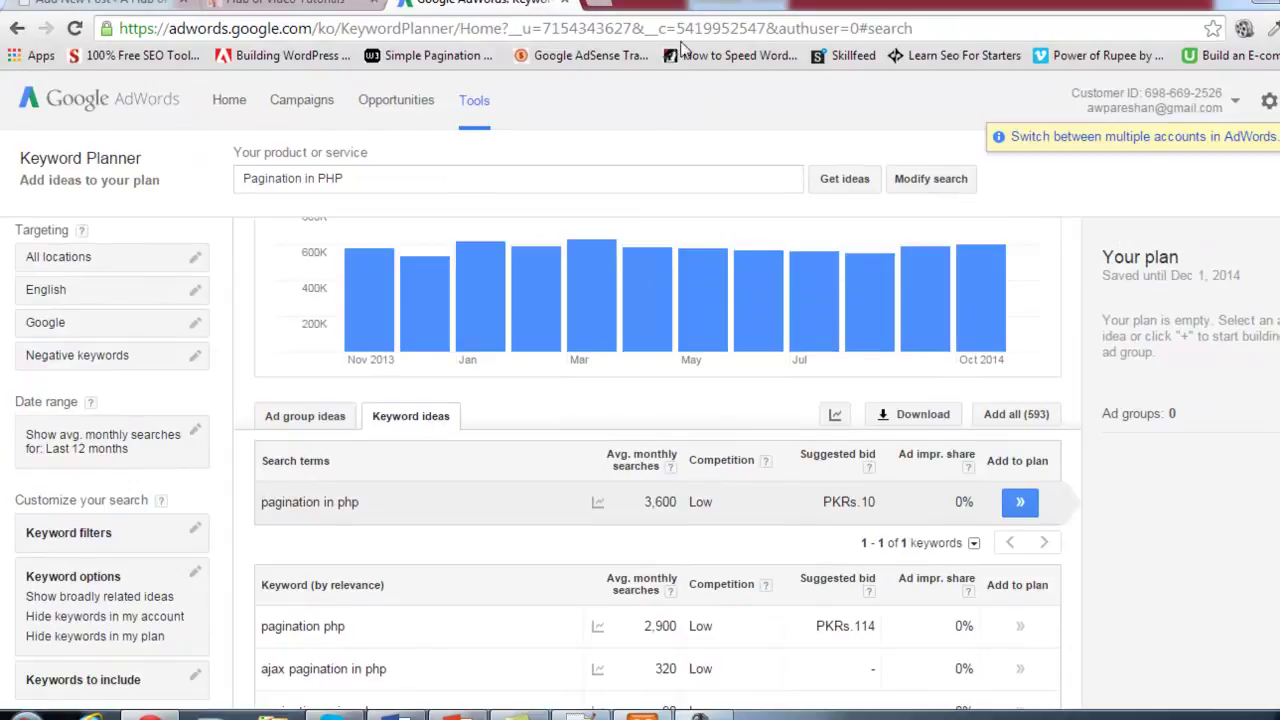
# Search the web for "google trends" in a new browser tab and open the Google Trends site.
pyautogui.click(612, 7)
pyautogui.write('google t')
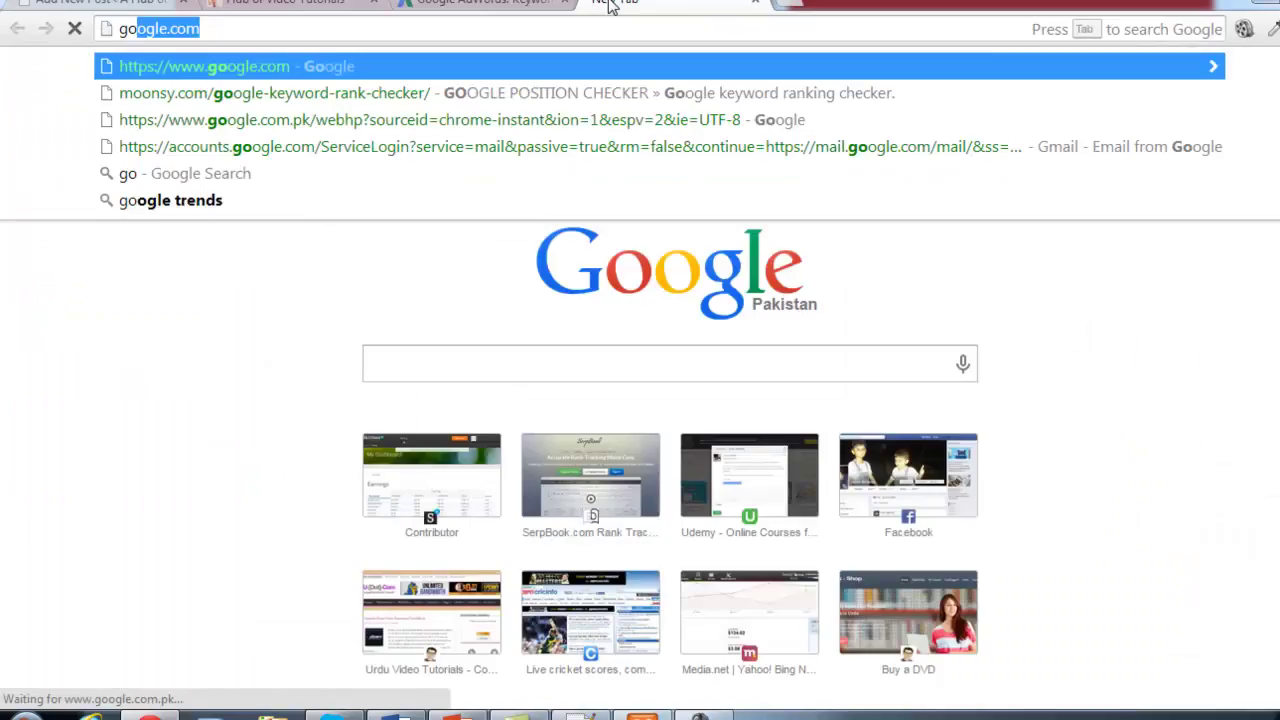
pyautogui.write('ren')
pyautogui.press('Return')
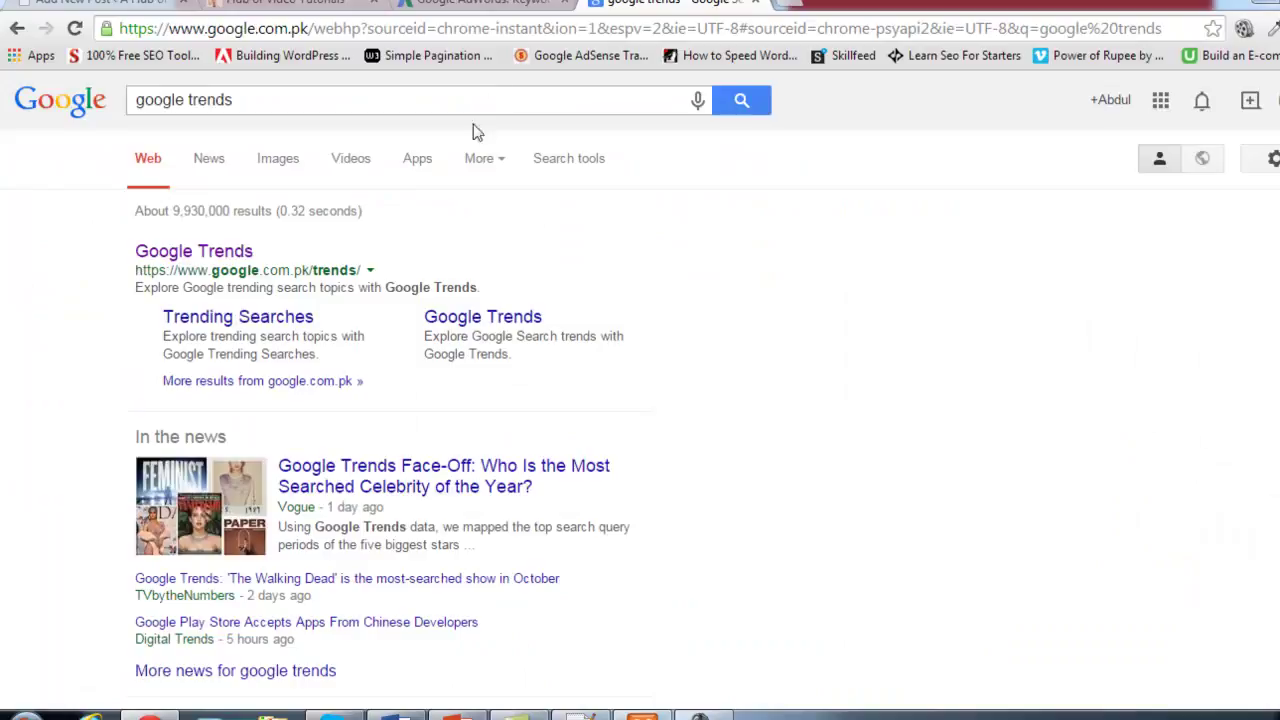
pyautogui.click(223, 251)
pyautogui.click(490, 4)
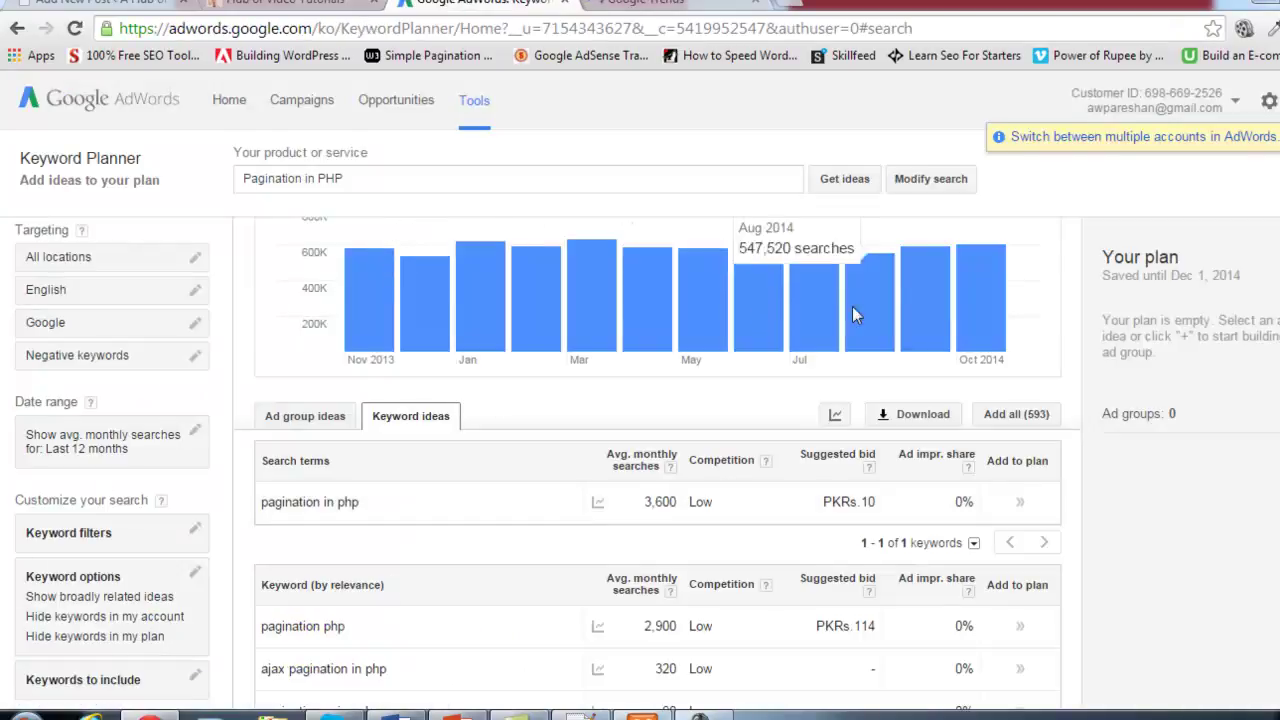
pyautogui.scroll(2, 841, 300)
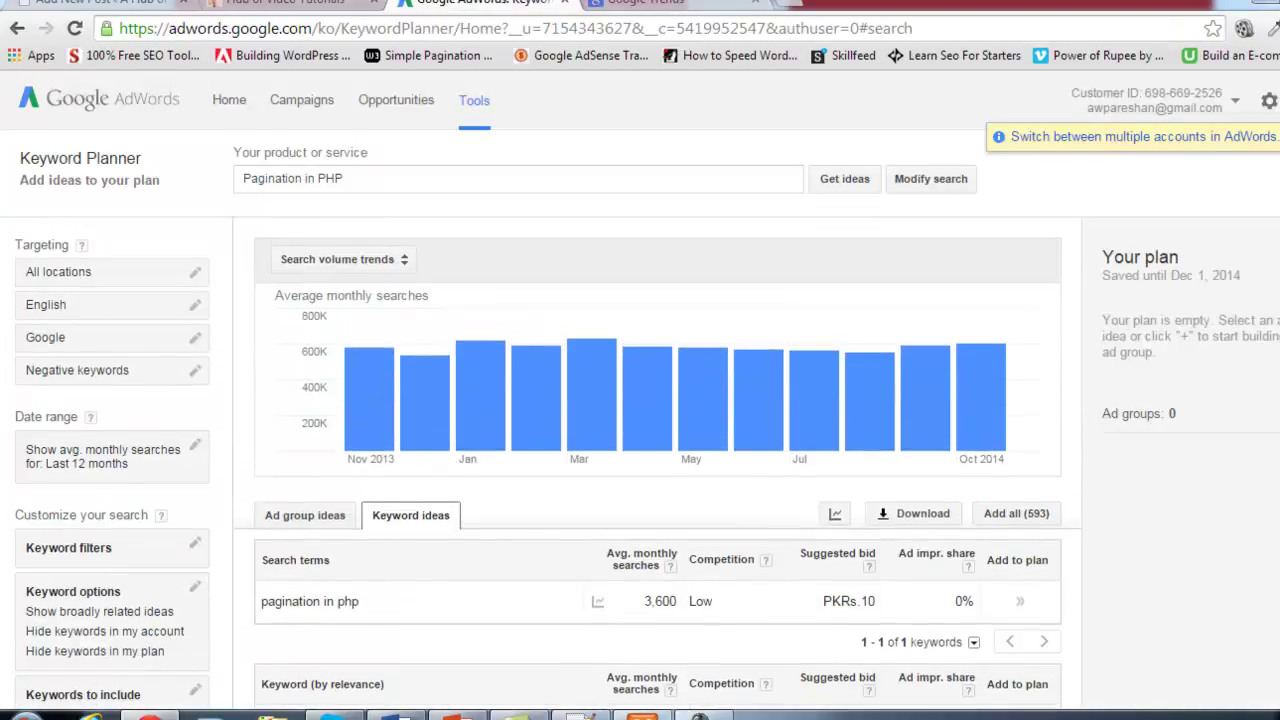
pyautogui.click(707, 3)
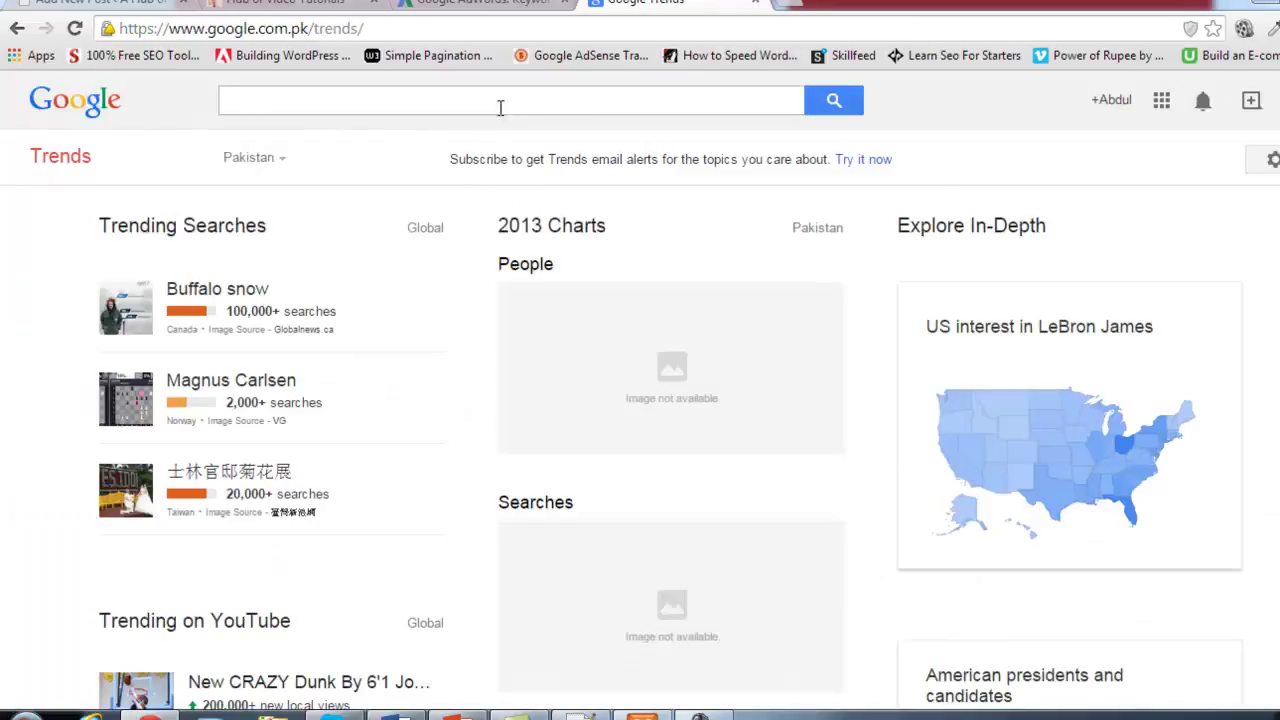
# Look up the search interest for "PHP Pagination" in Google Trends.
pyautogui.click(541, 106)
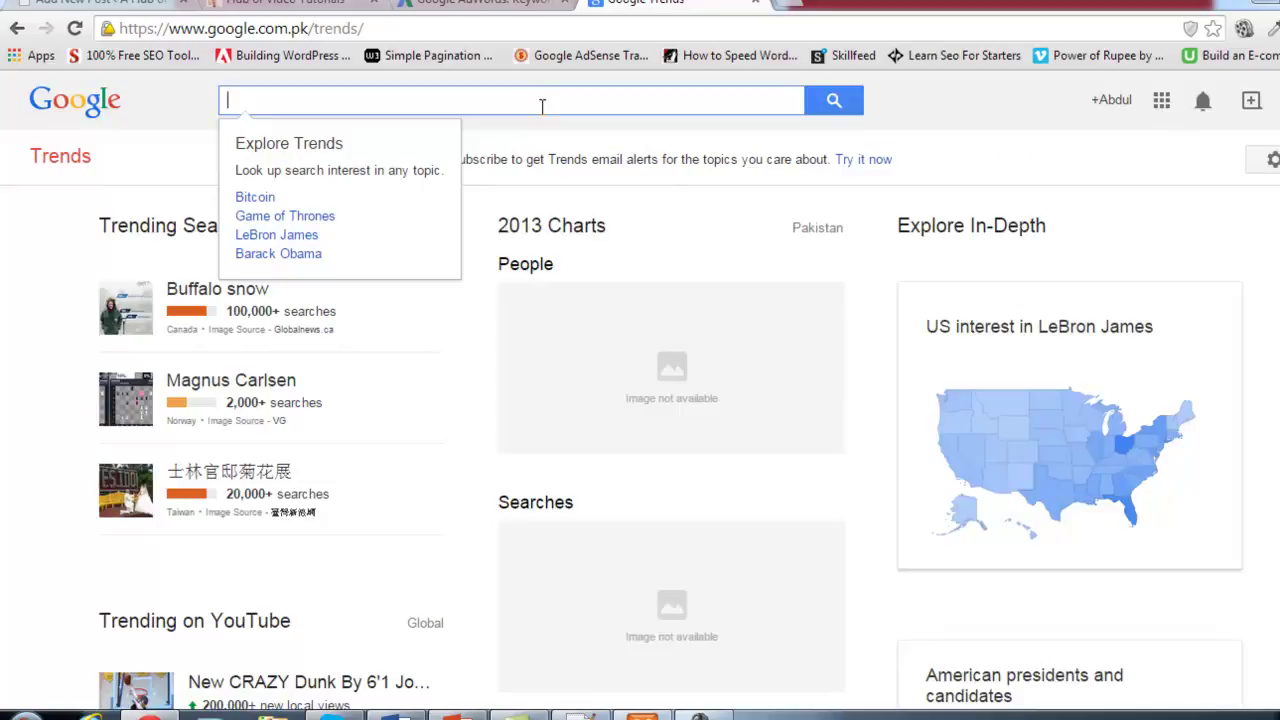
pyautogui.write('PHP Pag')
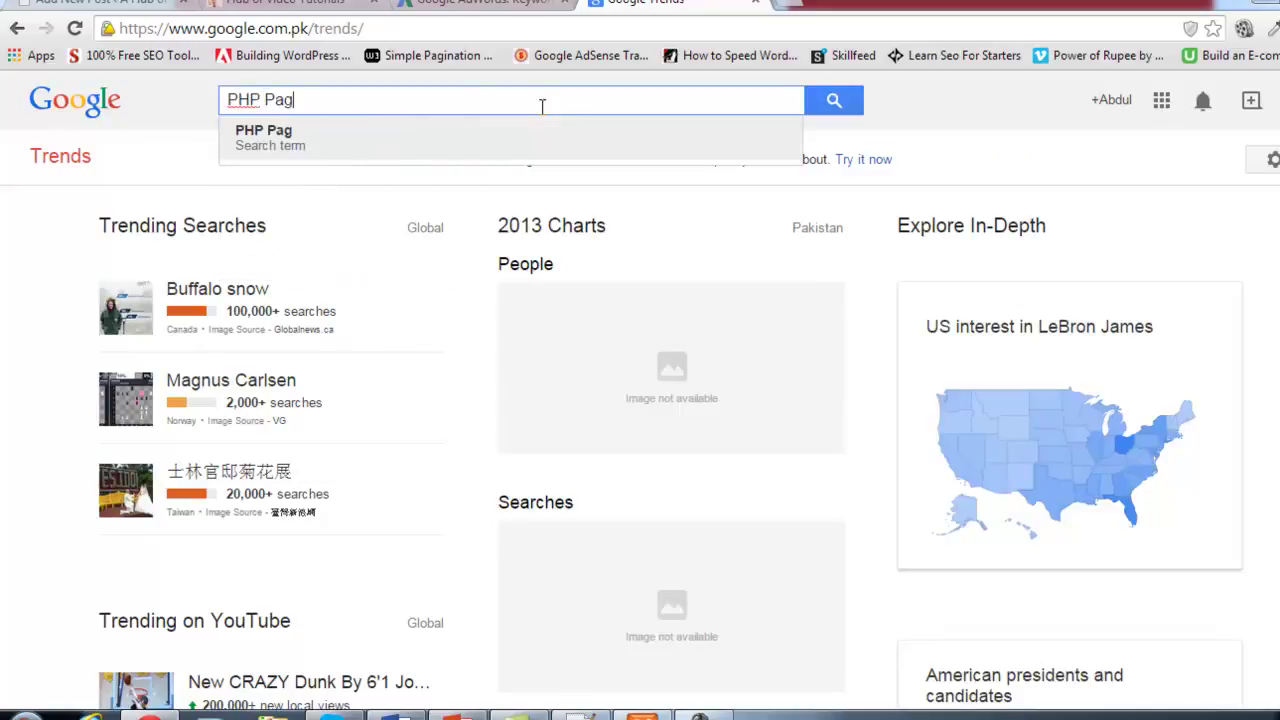
pyautogui.write('ination')
pyautogui.press('Return')
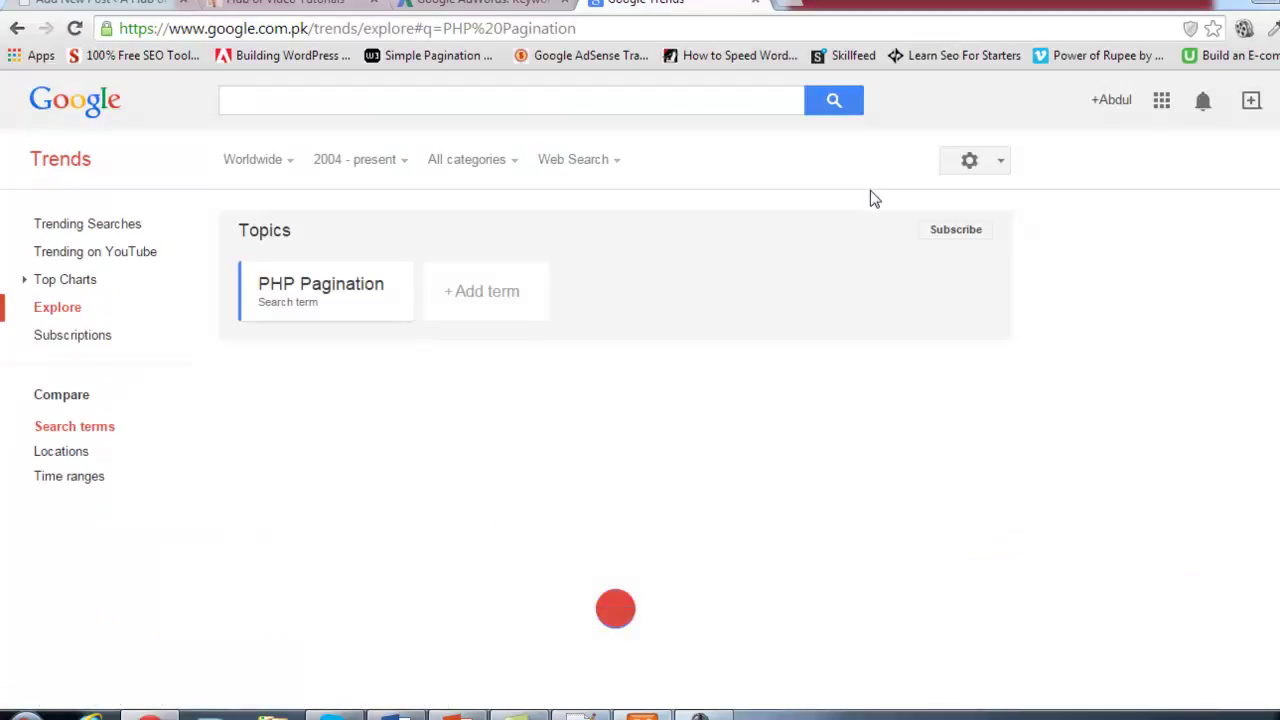
# Examine the regional interest, related search queries and interest over time for "PHP Pagination".
pyautogui.scroll(-5, 640, 400)
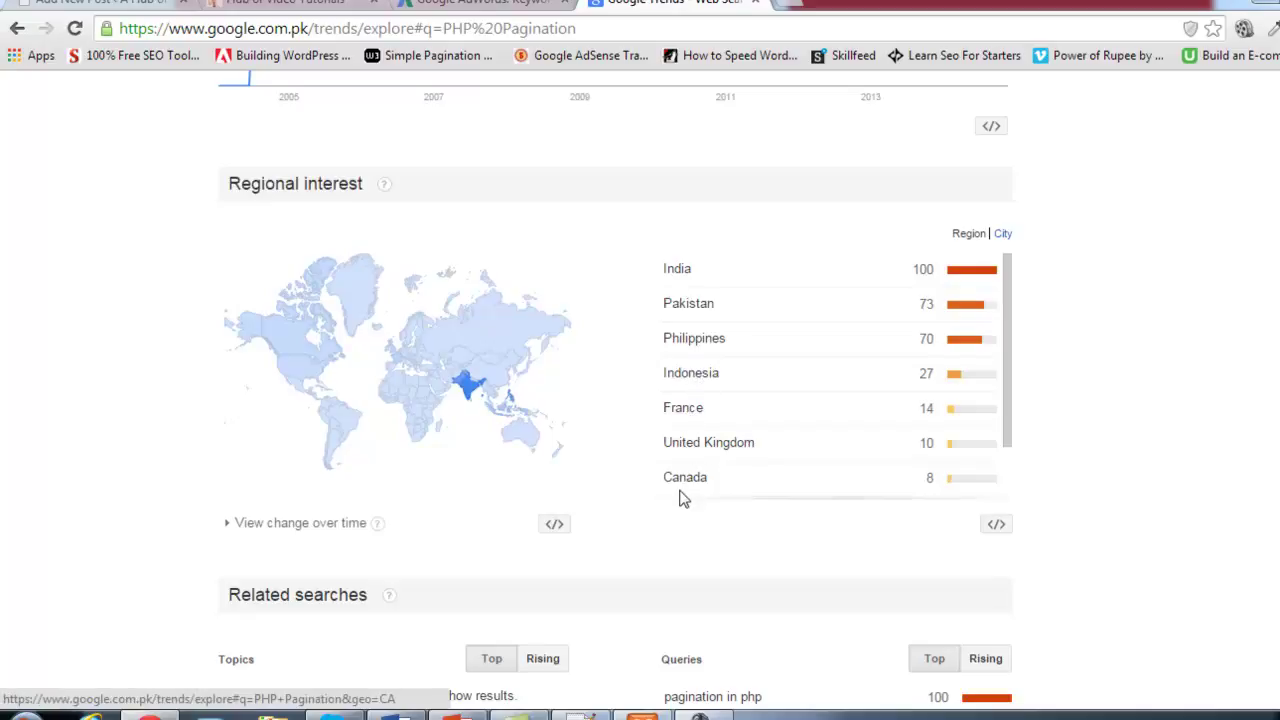
pyautogui.scroll(-2, 1066, 277)
pyautogui.scroll(1, 1066, 277)
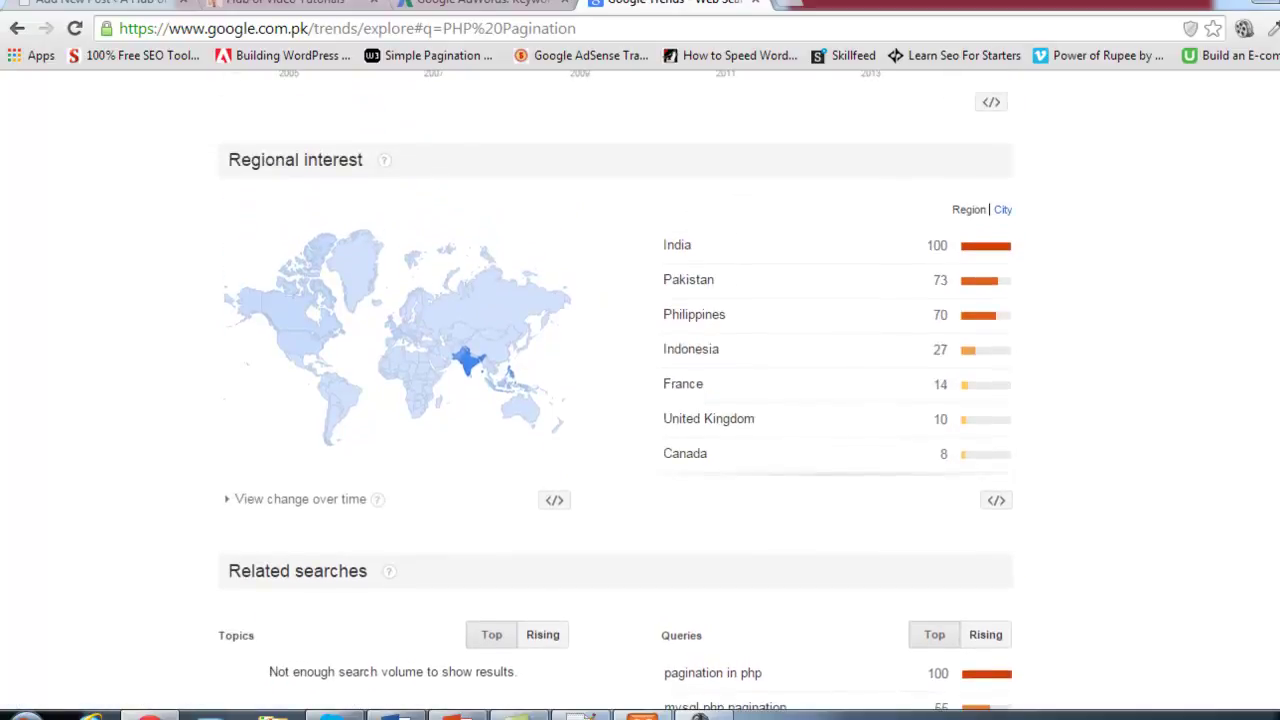
pyautogui.scroll(-4, 640, 400)
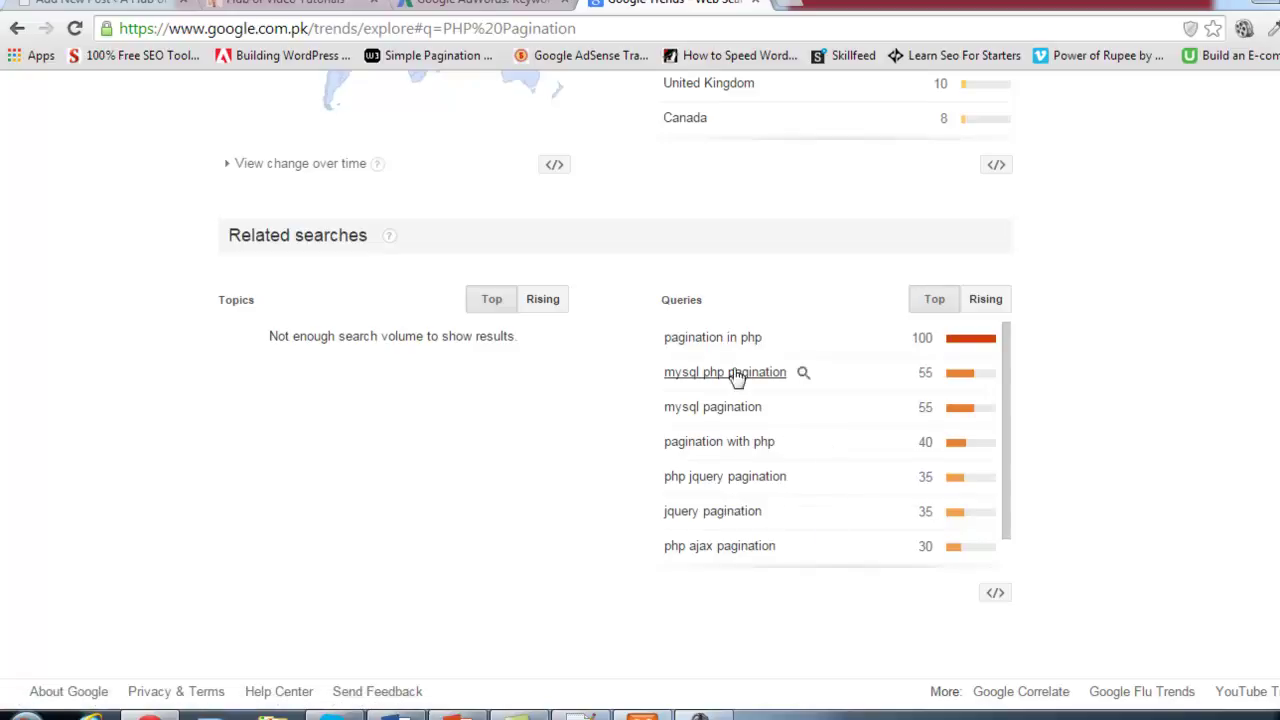
pyautogui.scroll(10, 1251, 509)
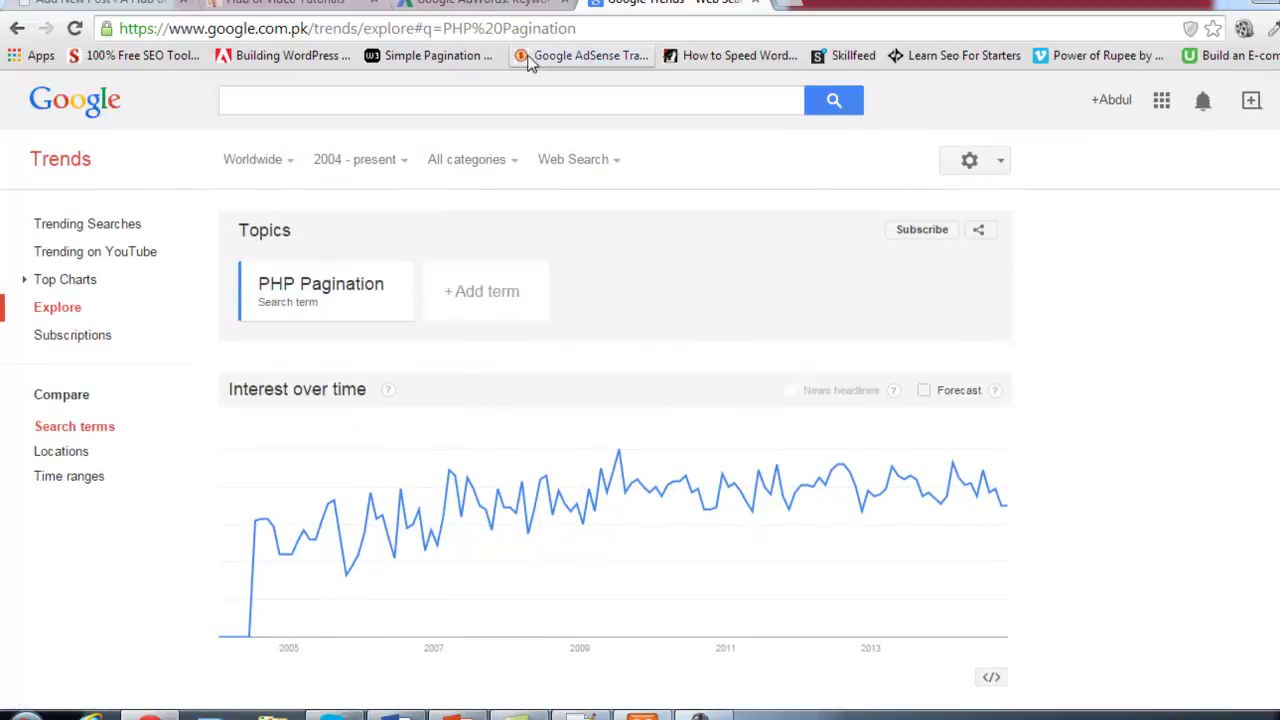
pyautogui.click(486, 4)
pyautogui.click(275, 3)
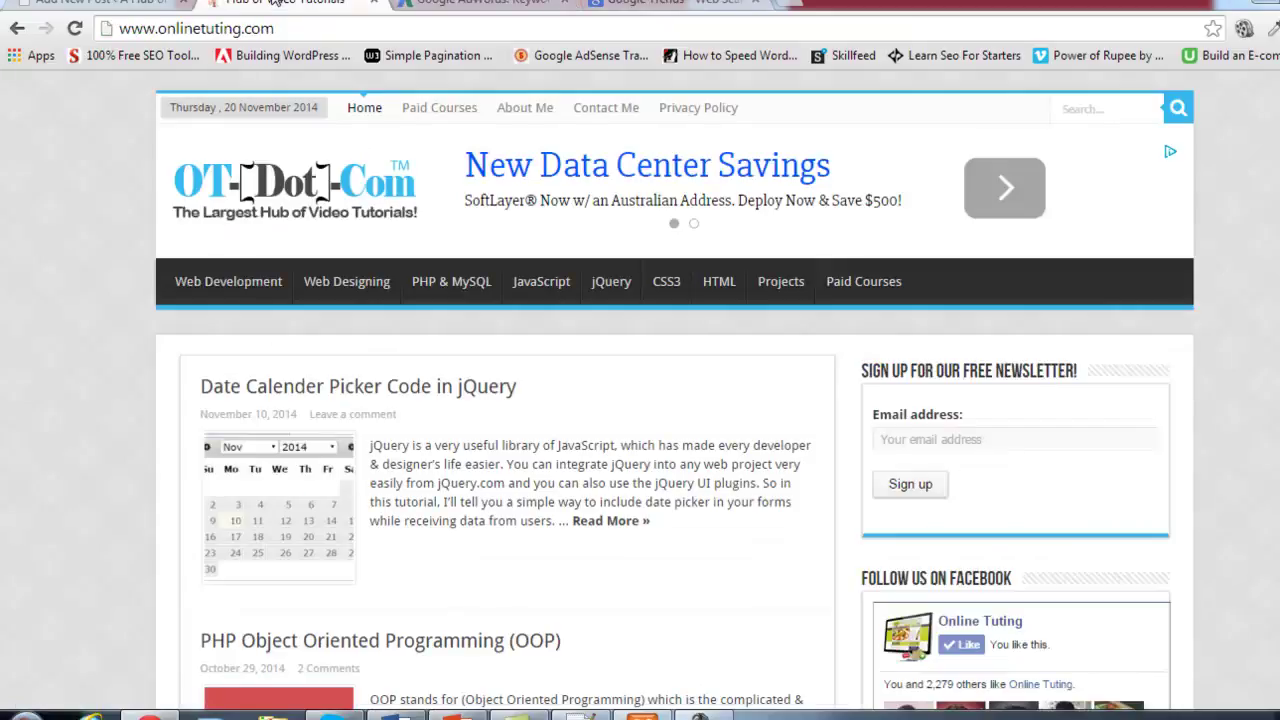
pyautogui.click(423, 3)
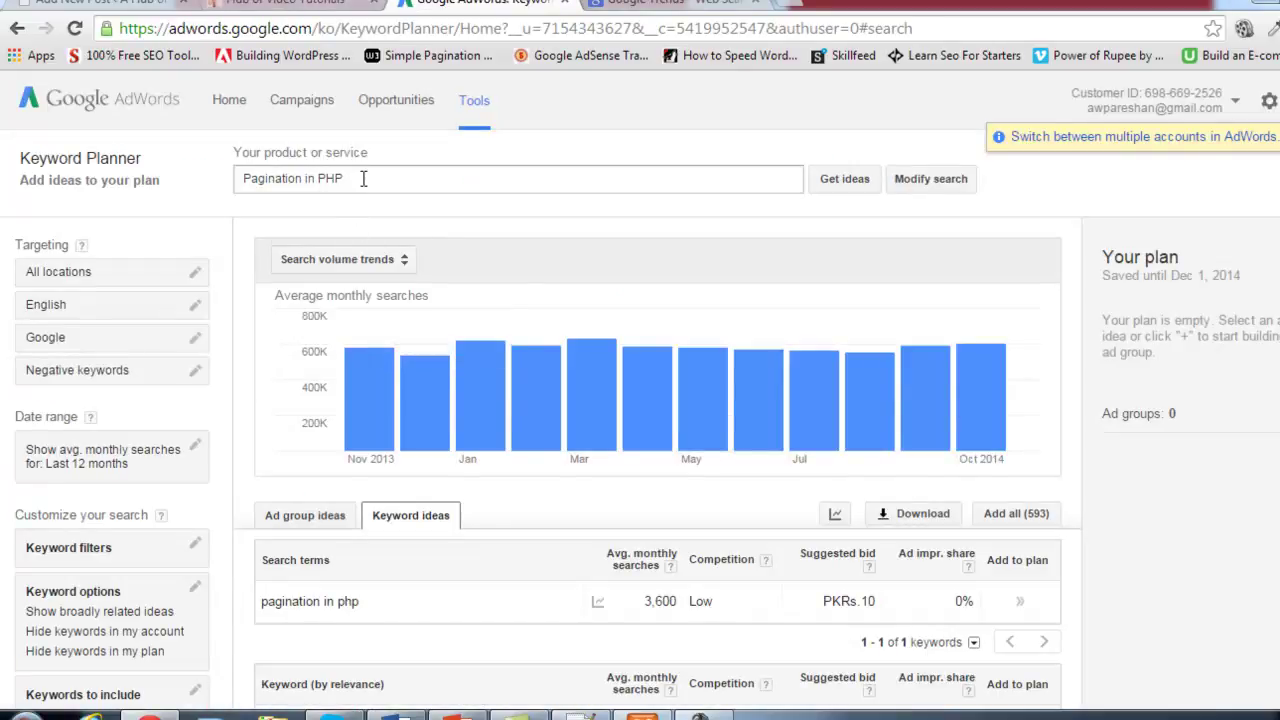
pyautogui.moveTo(363, 179); pyautogui.dragTo(249, 181)
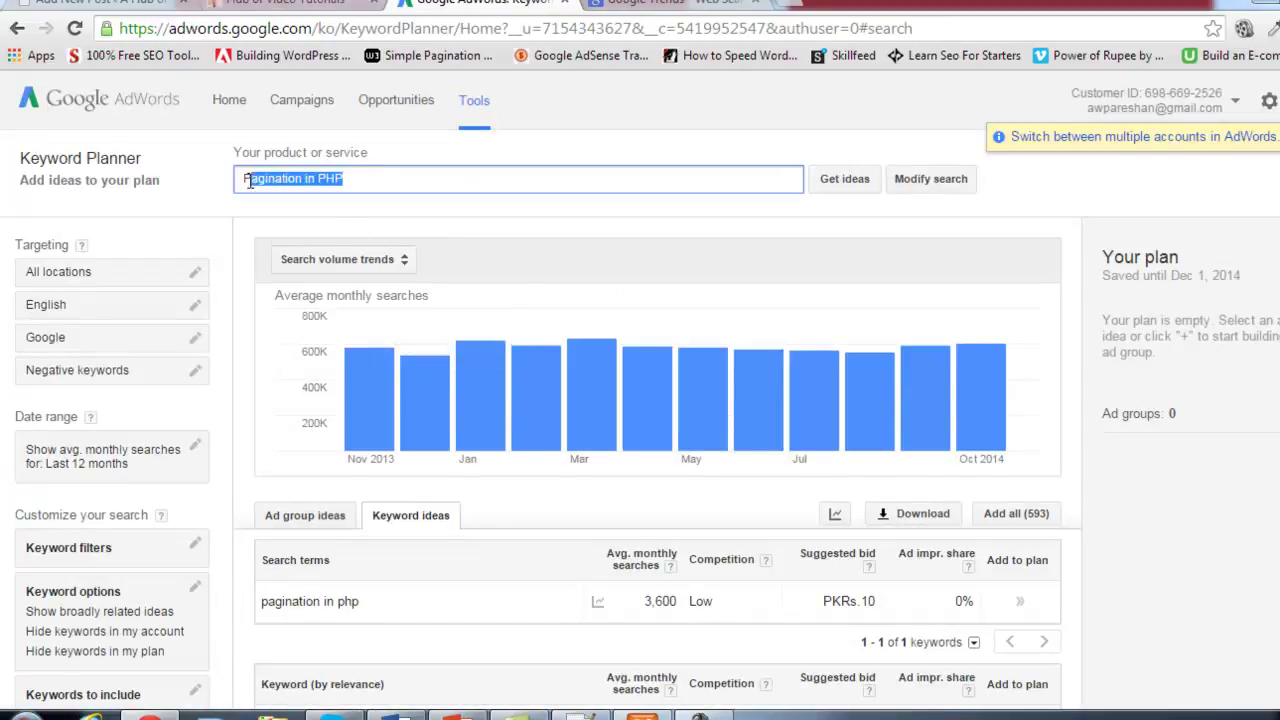
pyautogui.click(419, 184)
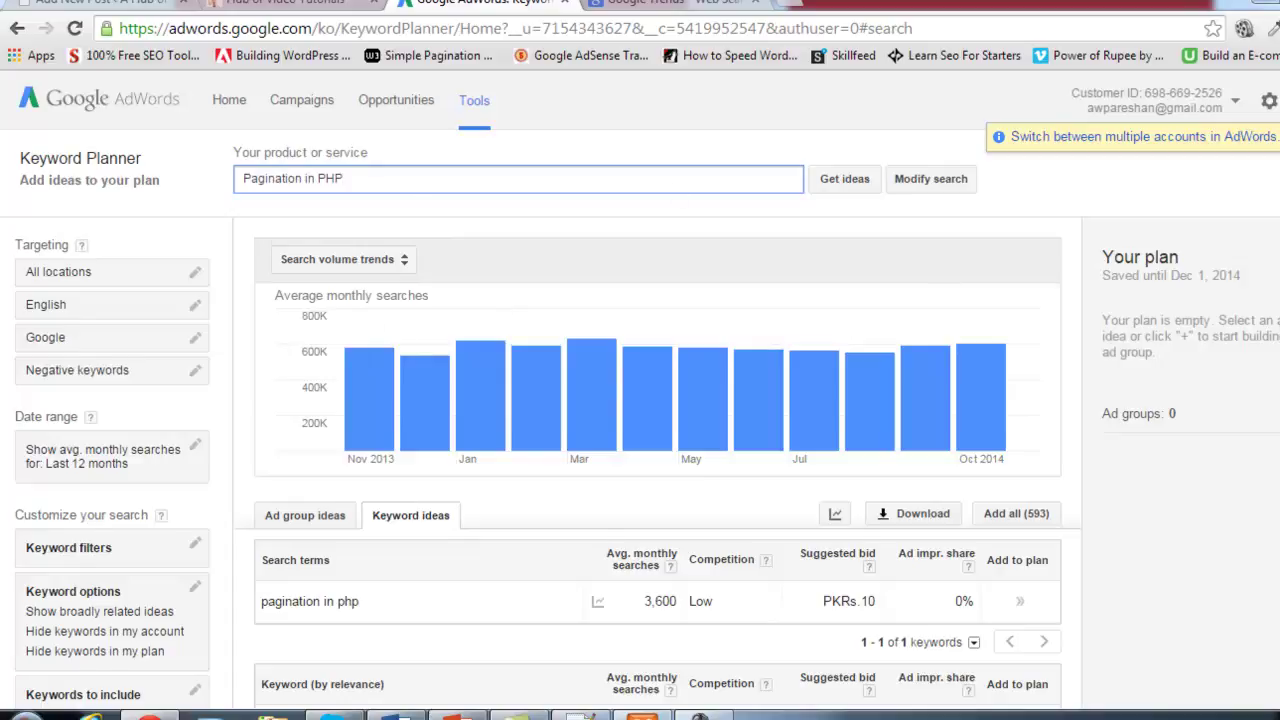
pyautogui.scroll(-4, 658, 460)
pyautogui.scroll(4, 658, 460)
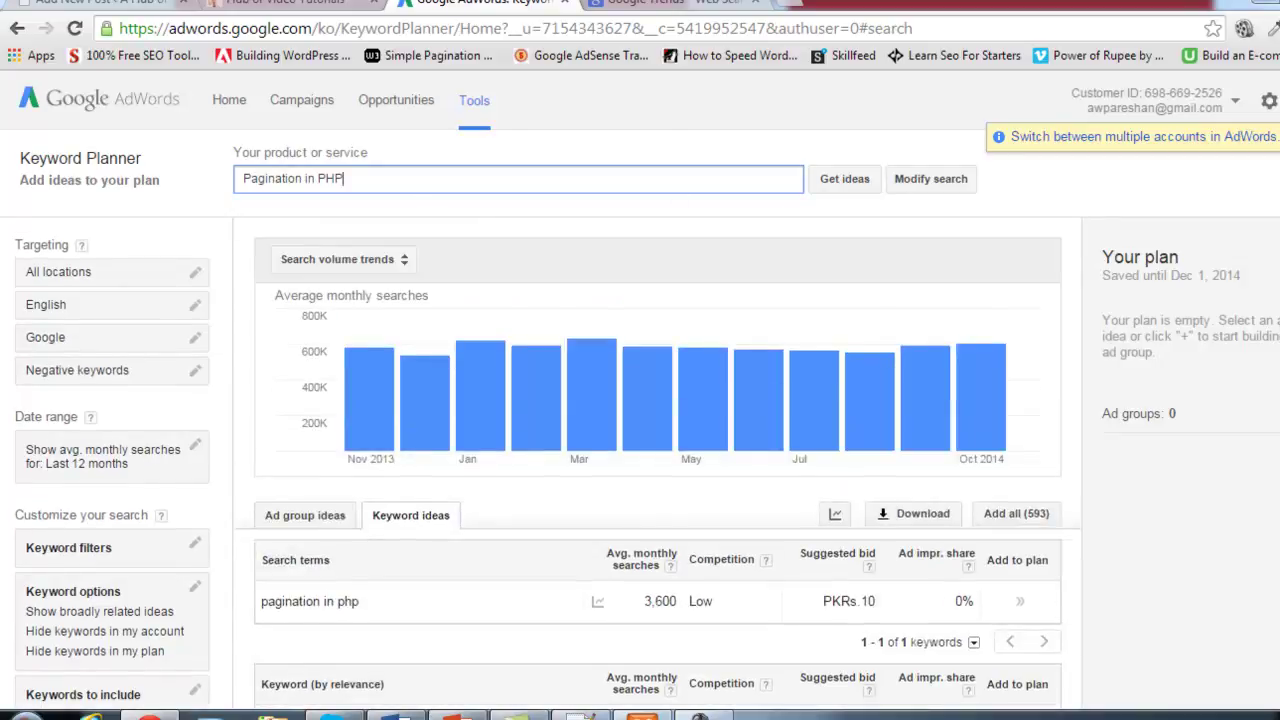
pyautogui.tripleClick(369, 173)
pyautogui.click(680, 4)
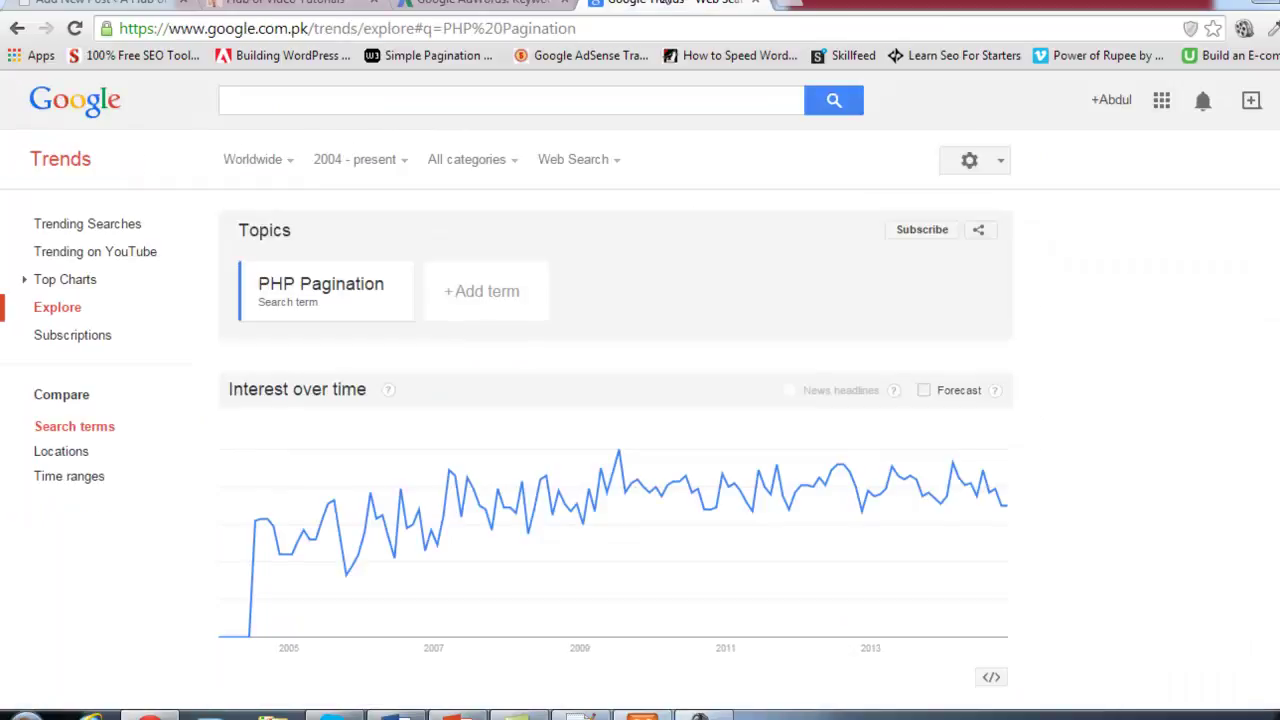
pyautogui.click(445, 4)
pyautogui.click(290, 4)
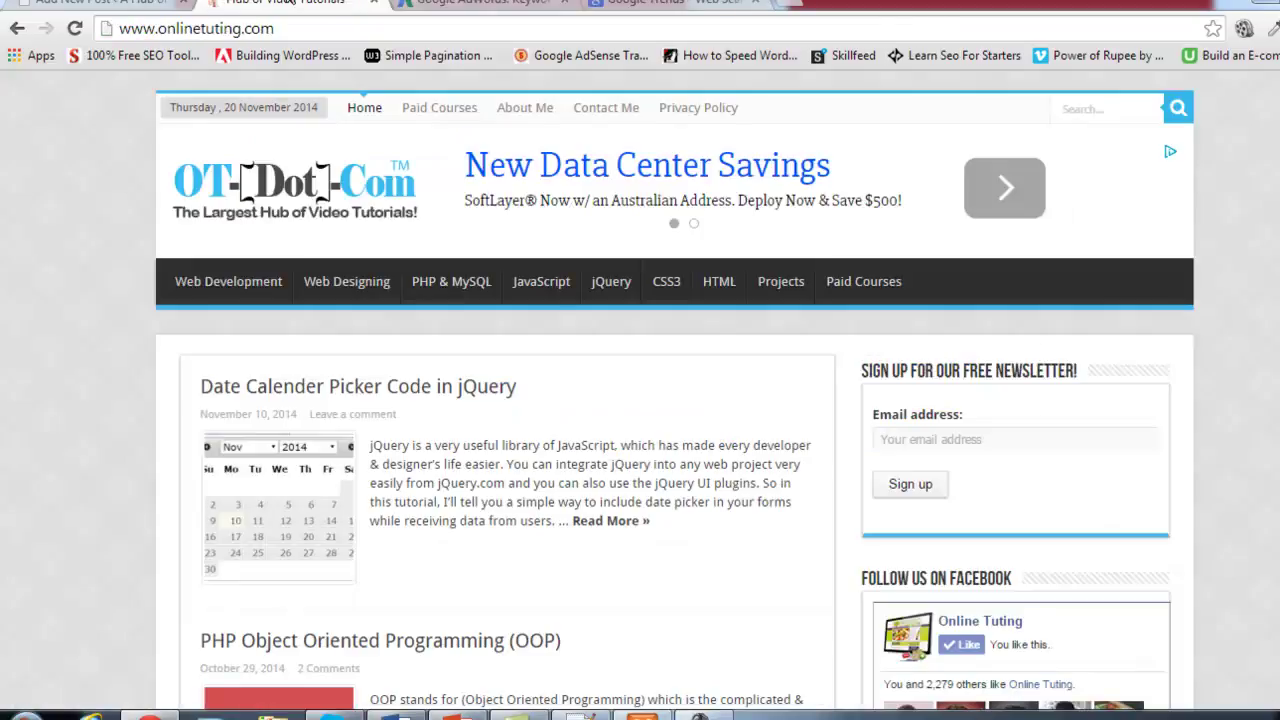
pyautogui.click(465, 4)
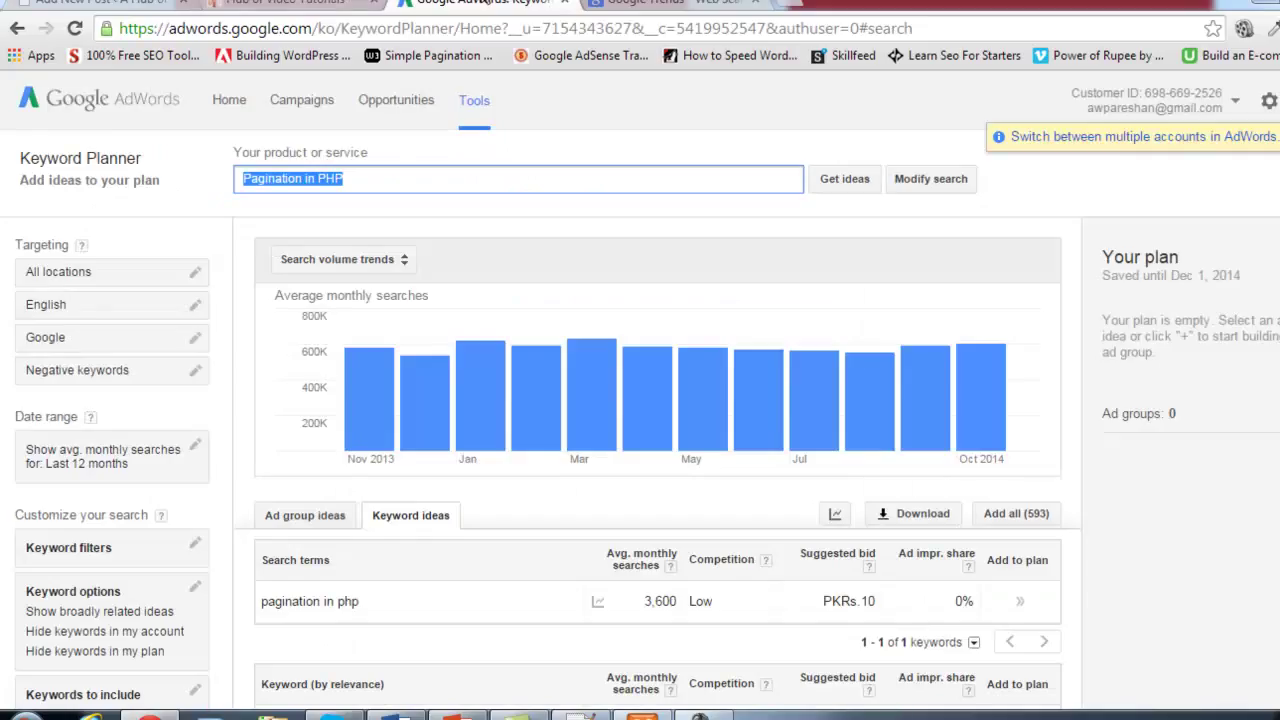
pyautogui.tripleClick(519, 187)
pyautogui.click(621, 103)
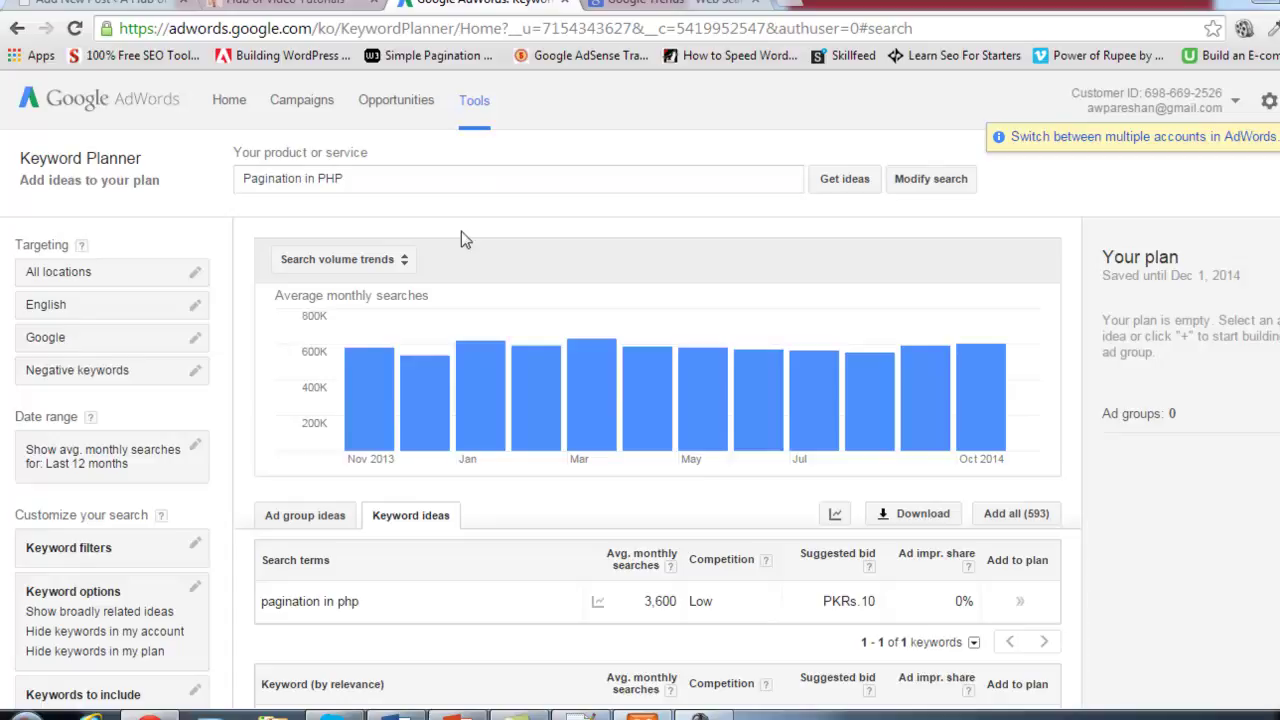